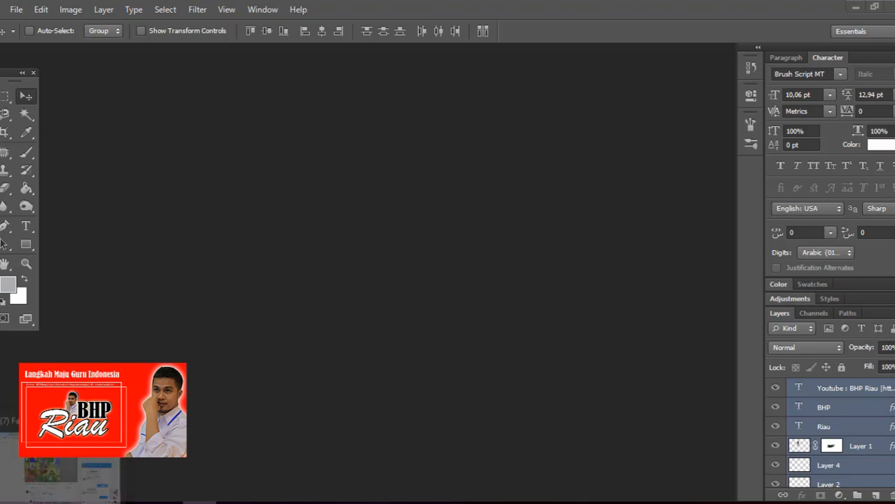
# Step: Open the boy sketch "WhatsApp Image 2020-06-02 at 09.58.25.jpeg" from the Downloads folder in Photoshop and dock its window
pyautogui.click(132, 503)
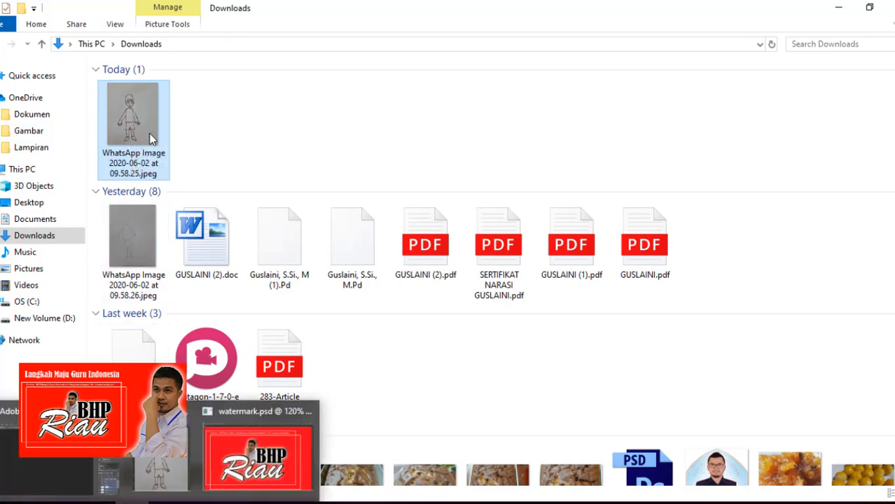
pyautogui.rightClick(134, 119)
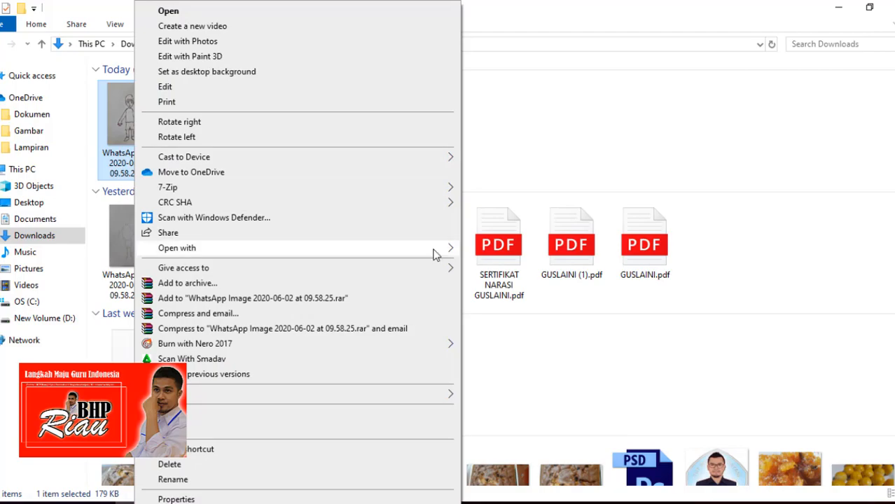
pyautogui.click(480, 256)
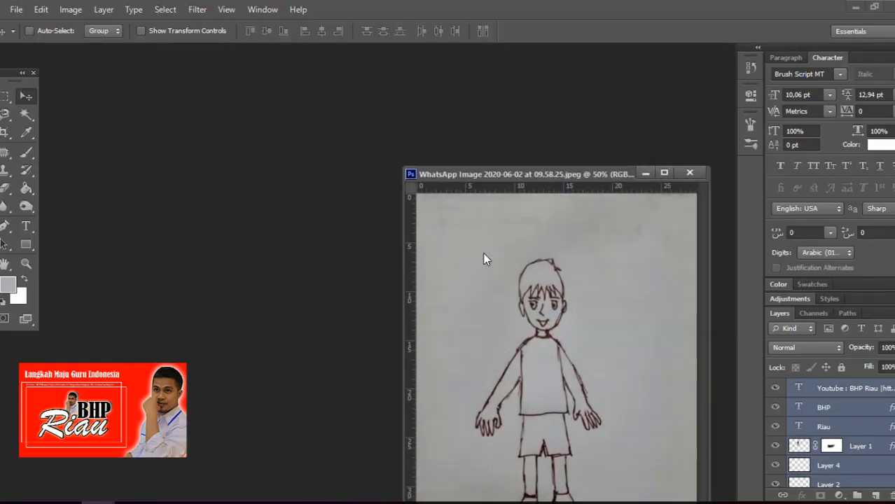
pyautogui.moveTo(491, 173); pyautogui.dragTo(107, 47)
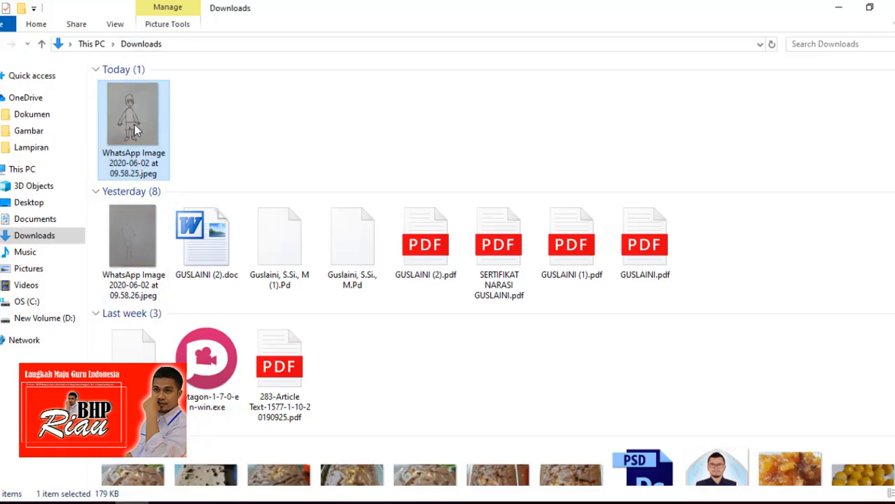
pyautogui.rightClick(137, 130)
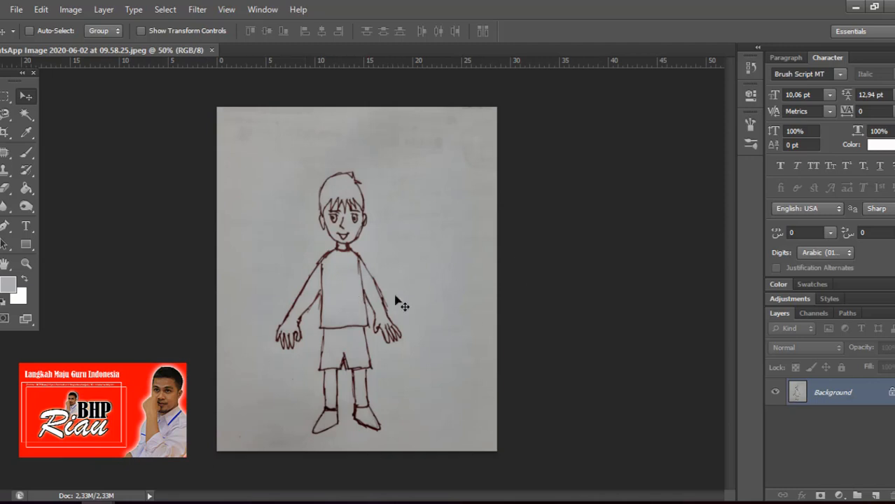
# Step: Create a new document named ILUSTRASI, 1000 by 1000 pixels, with transparent background contents
pyautogui.click(15, 10)
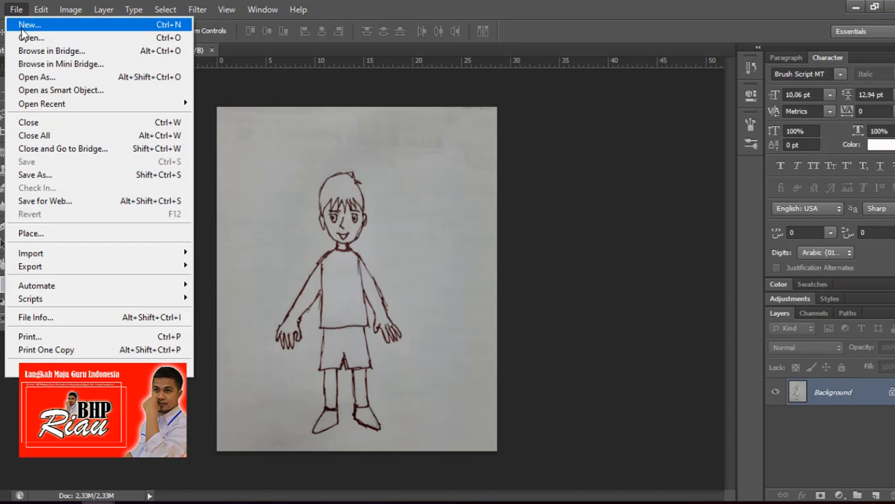
pyautogui.click(25, 26)
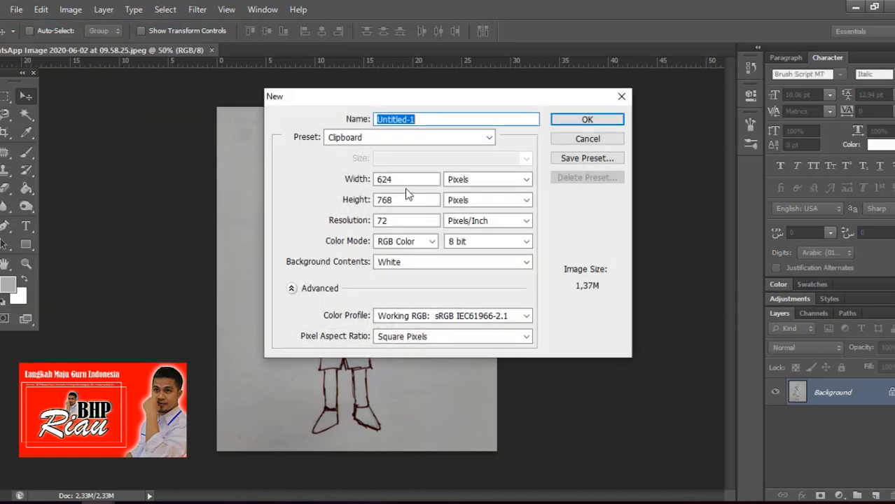
pyautogui.write('ILUSTRASI')
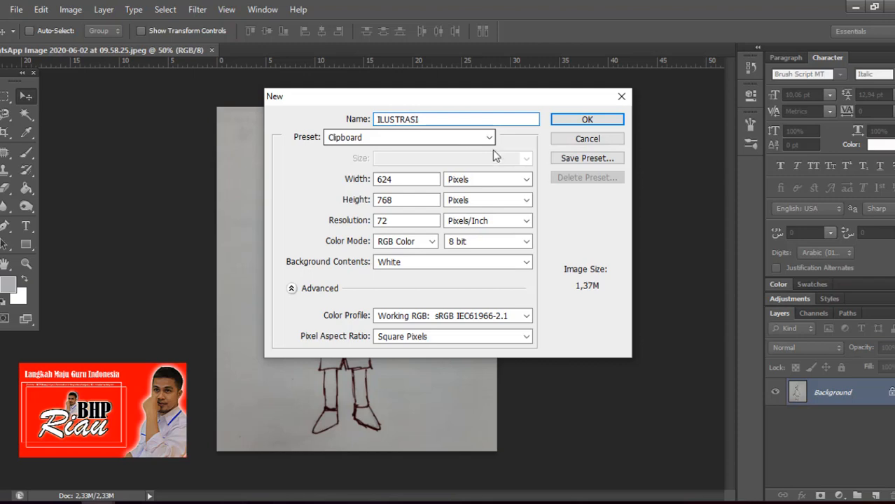
pyautogui.moveTo(418, 180); pyautogui.dragTo(360, 181)
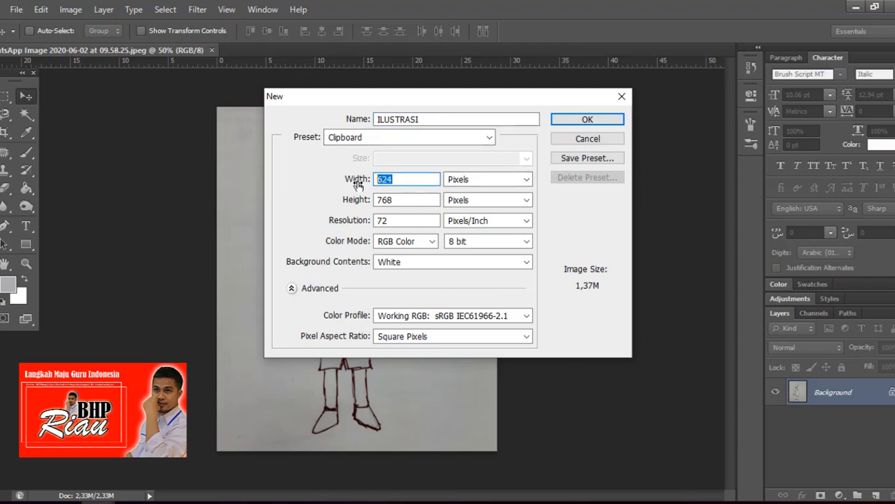
pyautogui.write('1000')
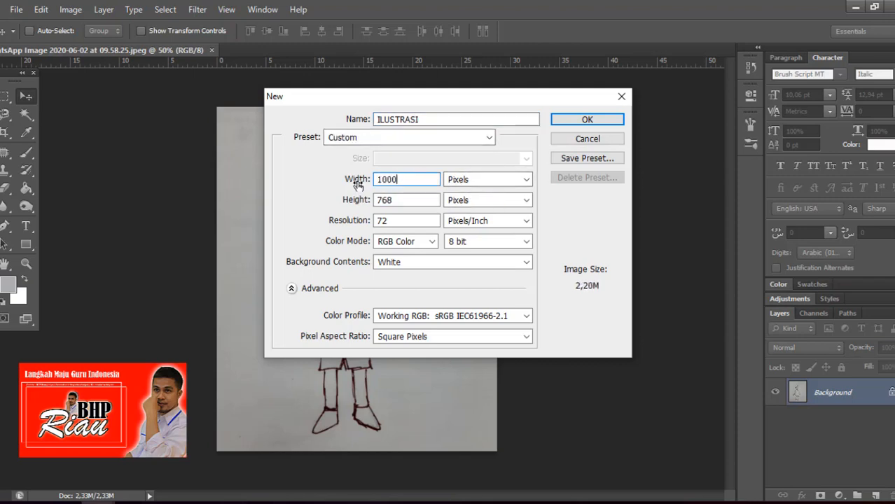
pyautogui.press('Tab')
pyautogui.write('1000')
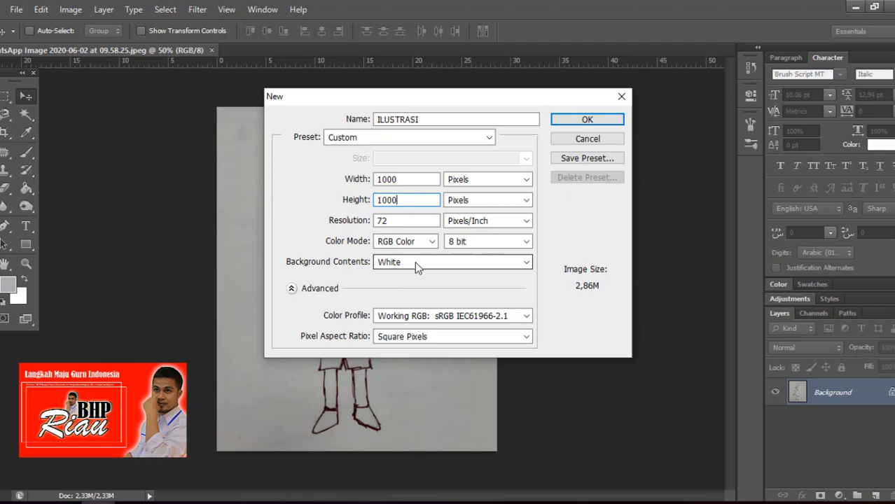
pyautogui.click(526, 263)
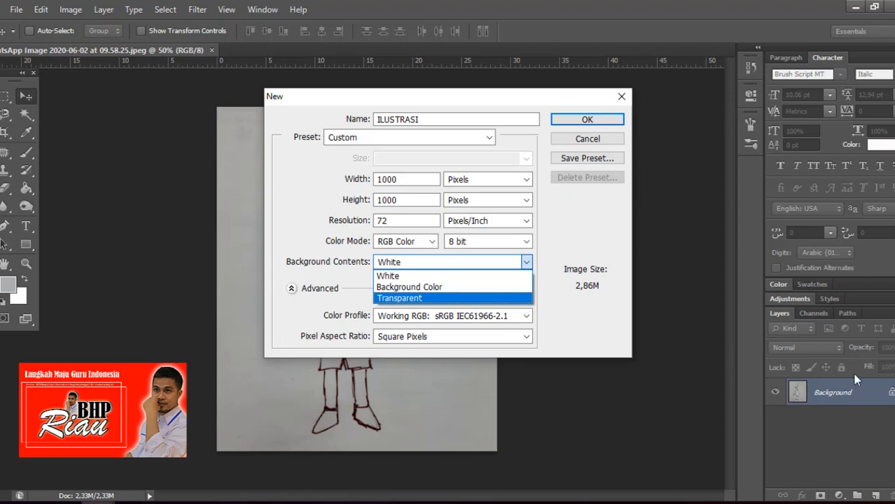
pyautogui.click(397, 298)
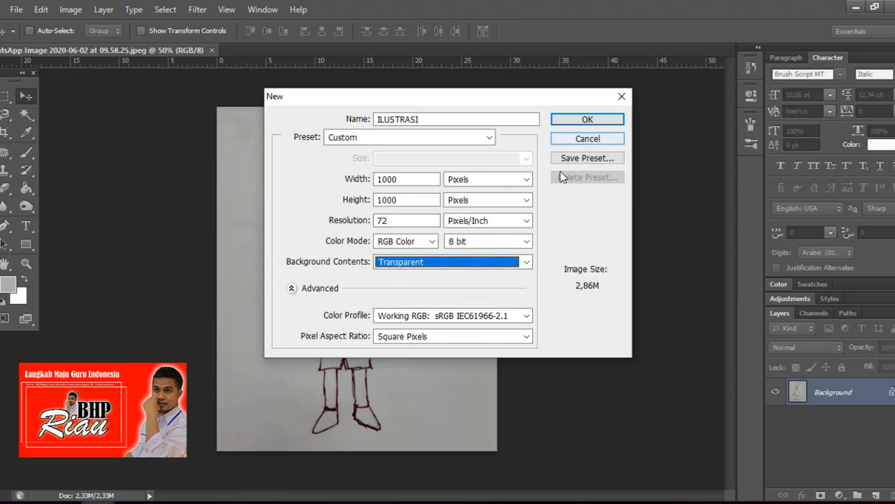
pyautogui.click(601, 120)
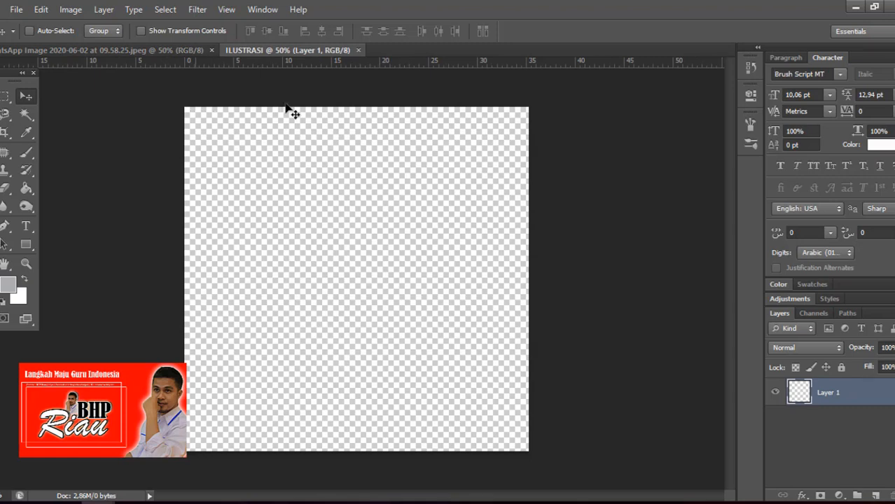
# Step: Copy the boy sketch from its floated image window into the ILUSTRASI document and align it with the canvas's left edge
pyautogui.click(123, 48)
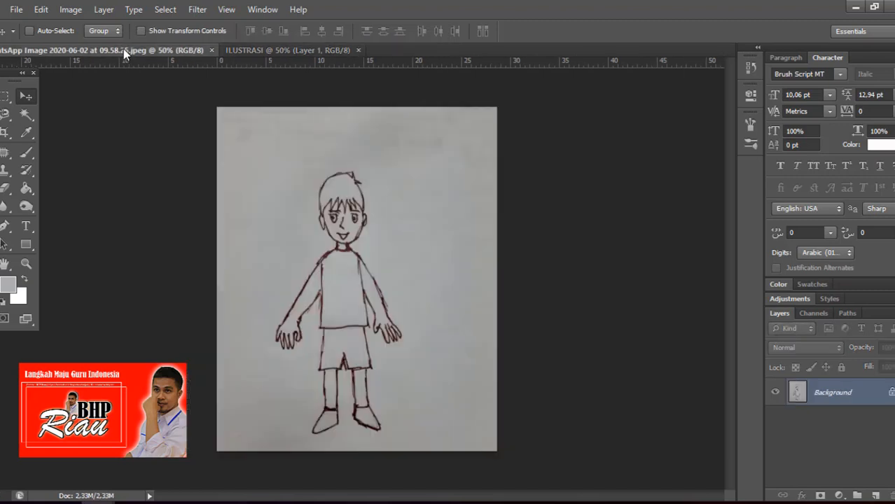
pyautogui.moveTo(123, 49); pyautogui.dragTo(133, 175)
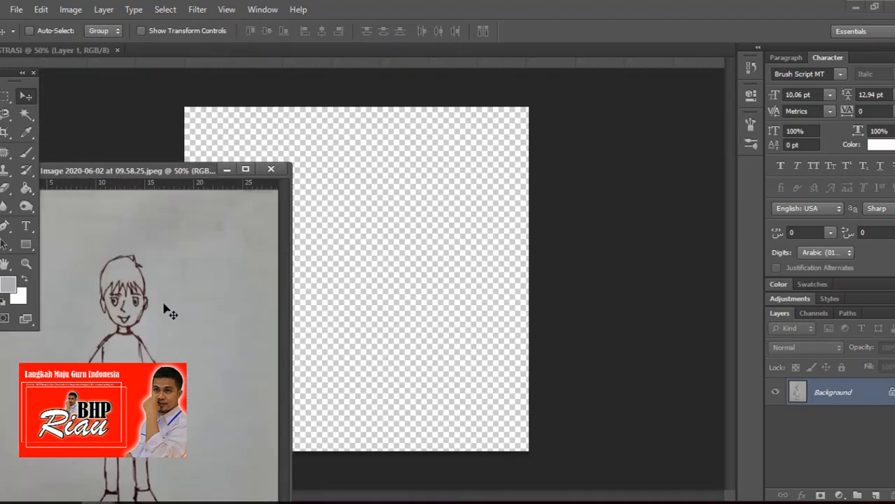
pyautogui.moveTo(141, 321); pyautogui.dragTo(361, 228)
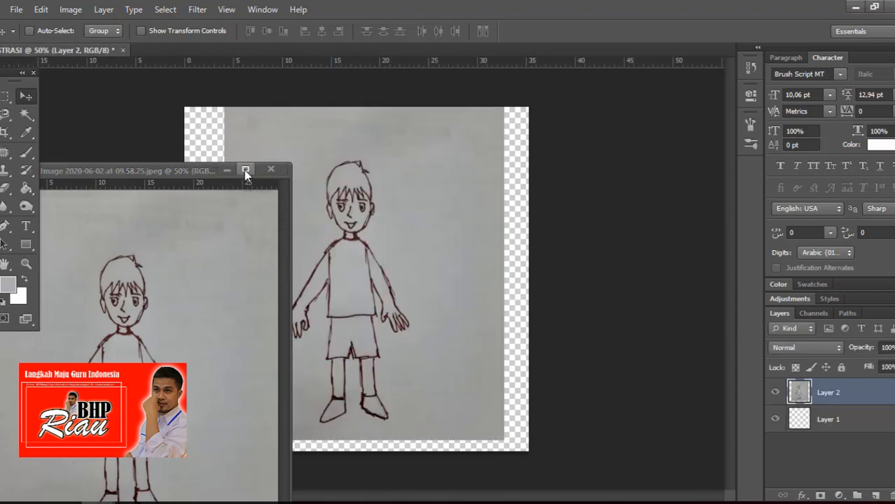
pyautogui.click(226, 170)
pyautogui.moveTo(326, 181)
pyautogui.mouseDown()
pyautogui.moveTo(288, 201)
pyautogui.moveTo(288, 186)
pyautogui.mouseUp()
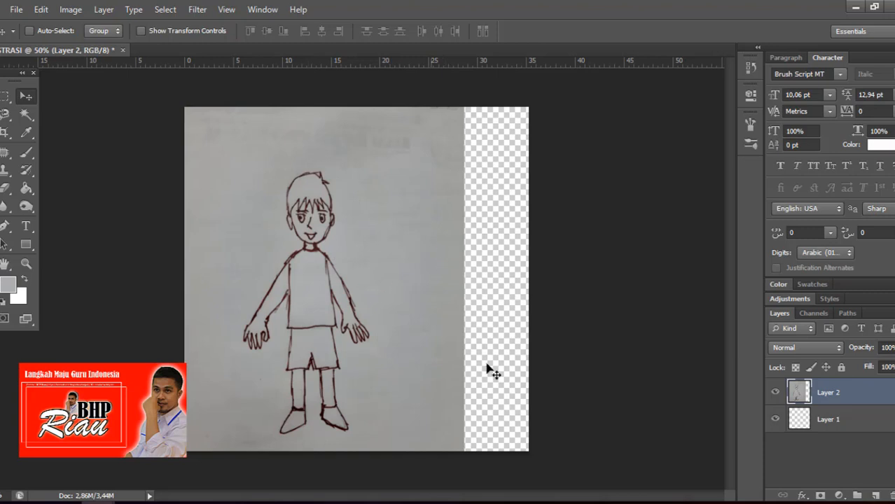
# Step: Merge the sketch layer with the empty Layer 1 and shift the sketch toward the middle of the canvas
pyautogui.keyDown('shift'); pyautogui.click(827, 420); pyautogui.keyUp('shift')
pyautogui.hotkey('ctrl', 'e')
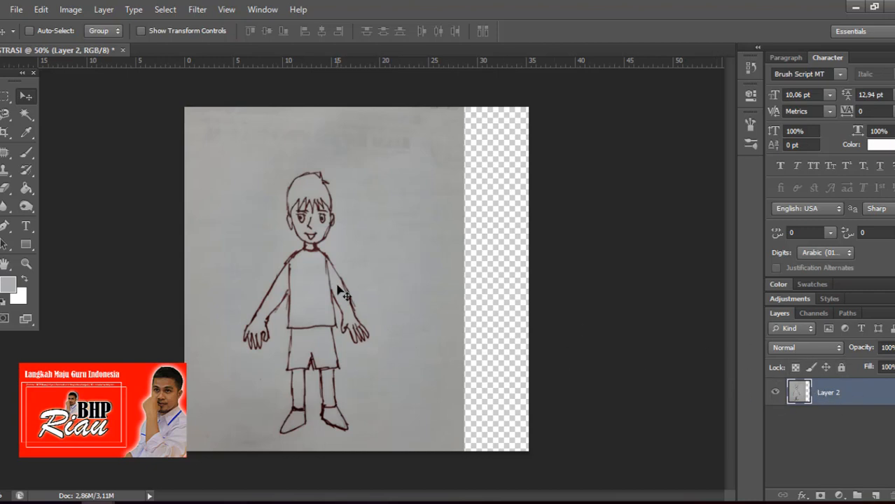
pyautogui.moveTo(338, 288); pyautogui.dragTo(378, 288)
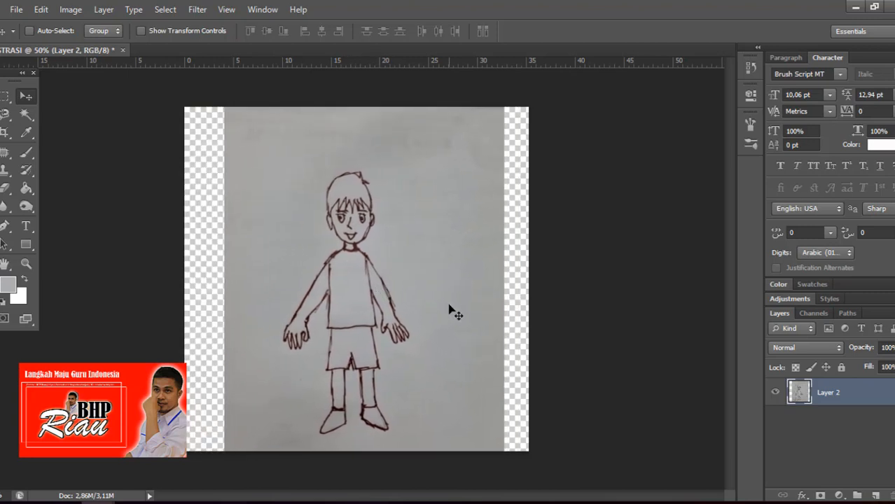
# Step: Apply a Levels adjustment to the sketch layer with input levels of 28, 0,24 and 150
pyautogui.hotkey('ctrl', 'l')
pyautogui.moveTo(505, 117); pyautogui.dragTo(546, 115)
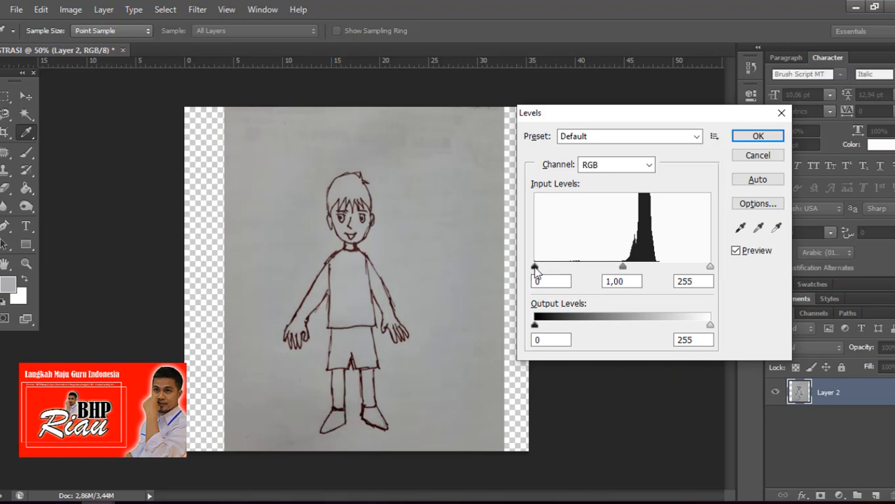
pyautogui.moveTo(535, 271); pyautogui.dragTo(554, 271)
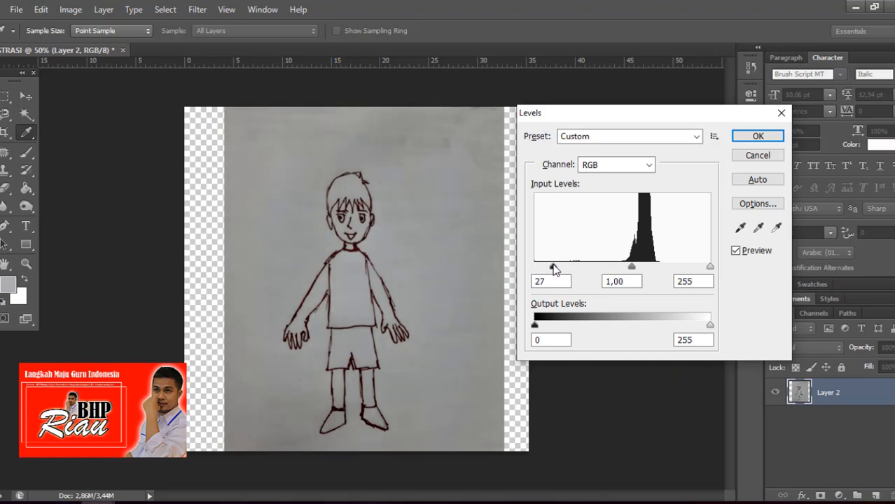
pyautogui.click(556, 281)
pyautogui.write('28')
pyautogui.moveTo(628, 281); pyautogui.dragTo(605, 282)
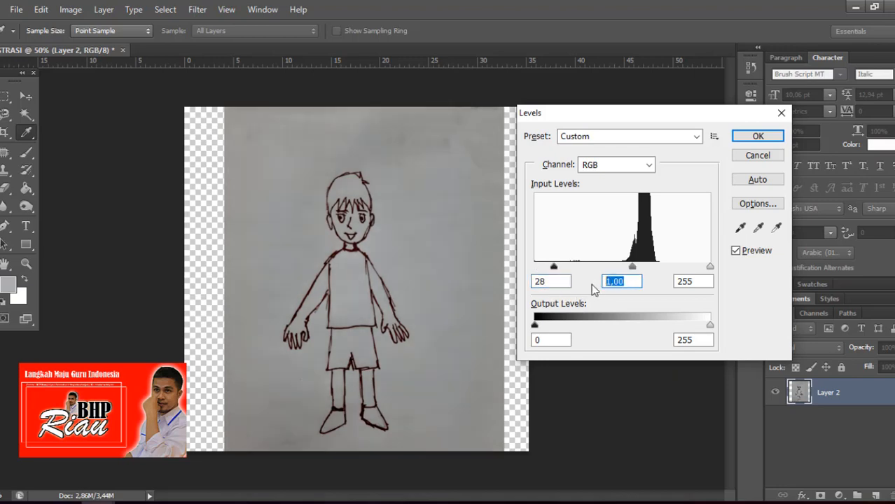
pyautogui.write('0,24')
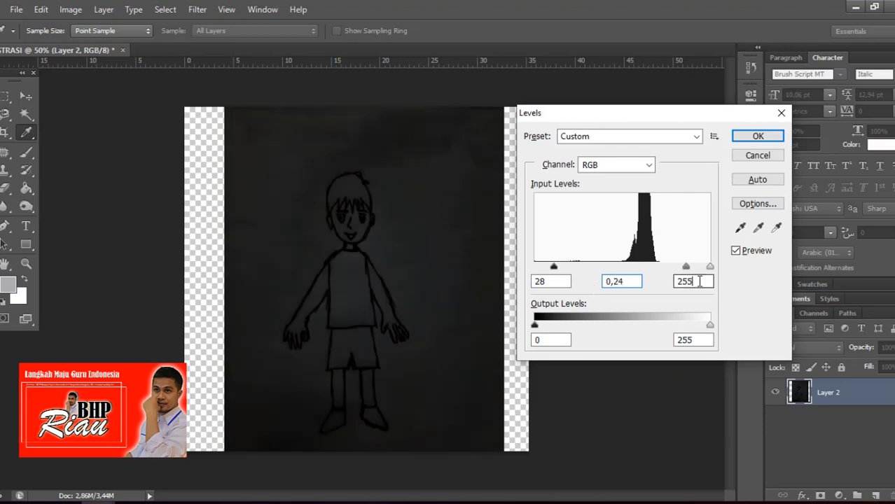
pyautogui.moveTo(698, 281); pyautogui.dragTo(676, 282)
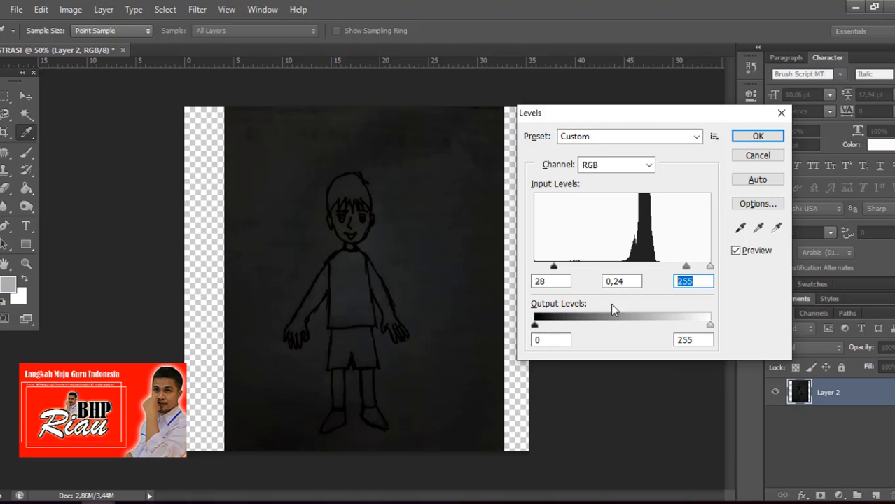
pyautogui.write('150')
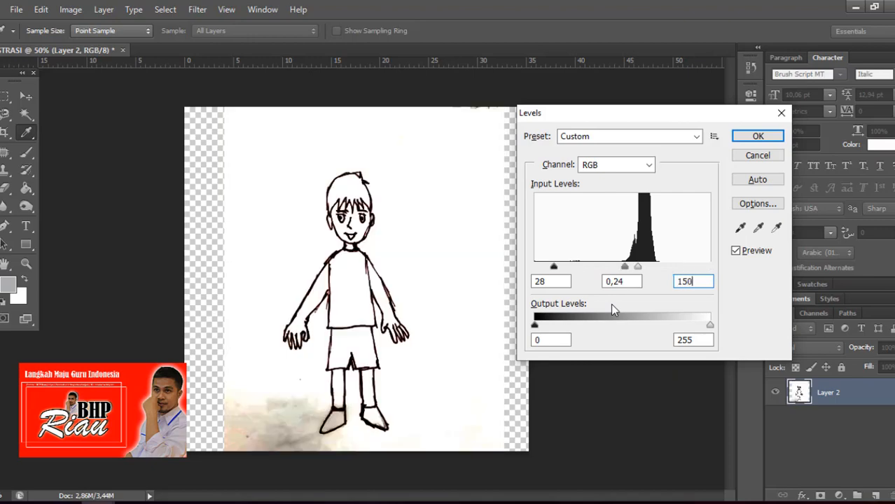
pyautogui.click(747, 136)
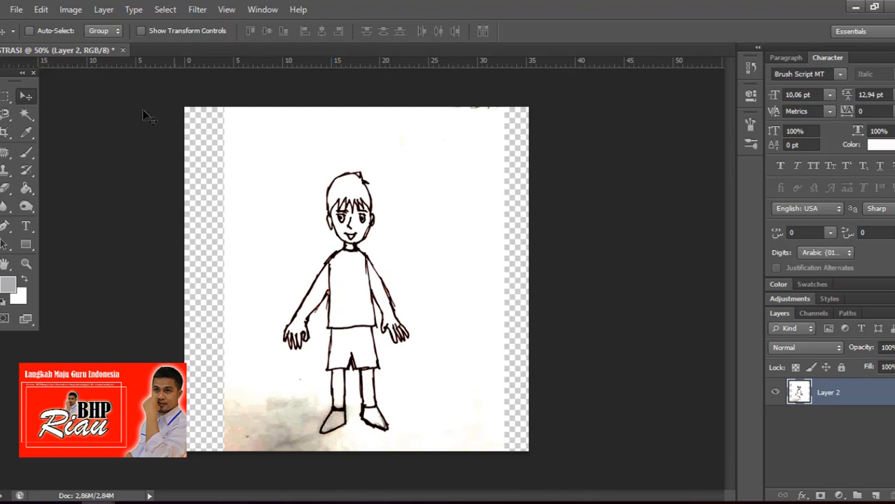
# Step: Select the sketch's white background with a non-inverted Color Range sampled from the shirt, delete it and clear the selection
pyautogui.click(166, 10)
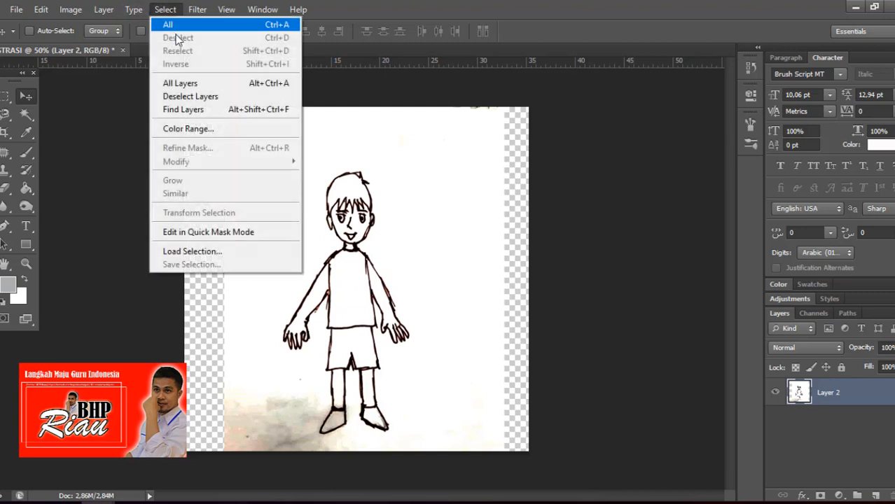
pyautogui.click(203, 130)
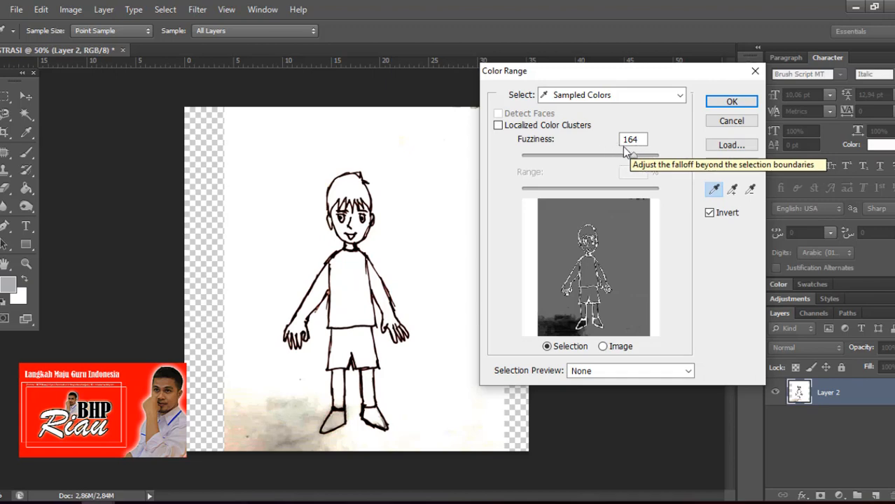
pyautogui.click(709, 213)
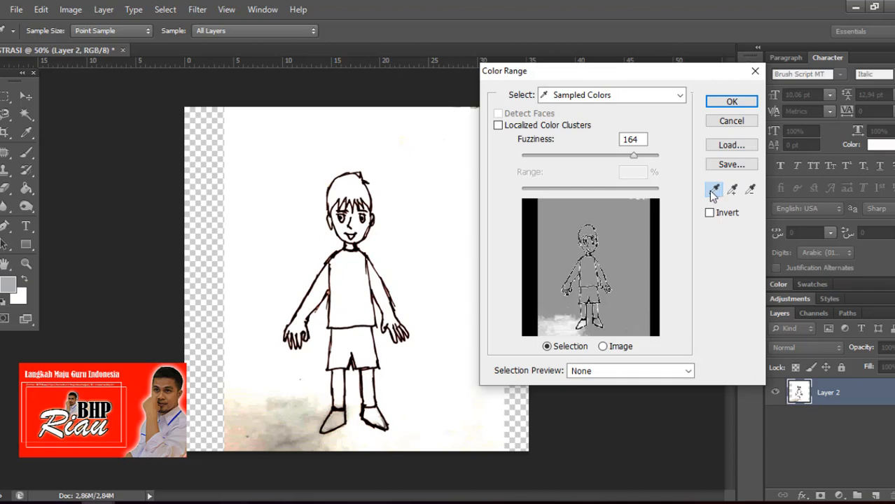
pyautogui.click(349, 278)
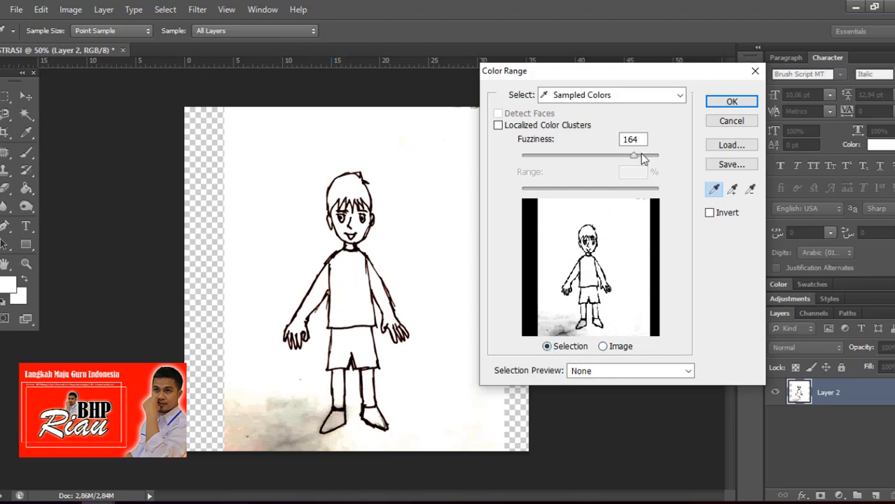
pyautogui.click(722, 103)
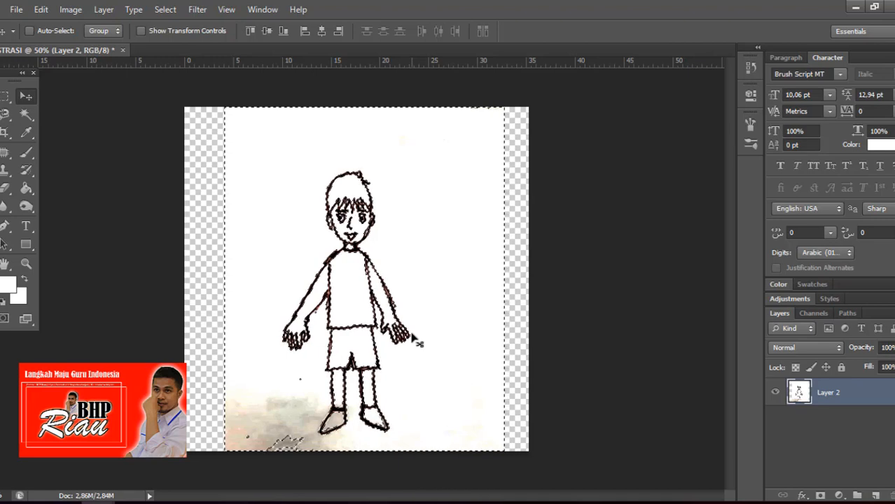
pyautogui.press('Delete')
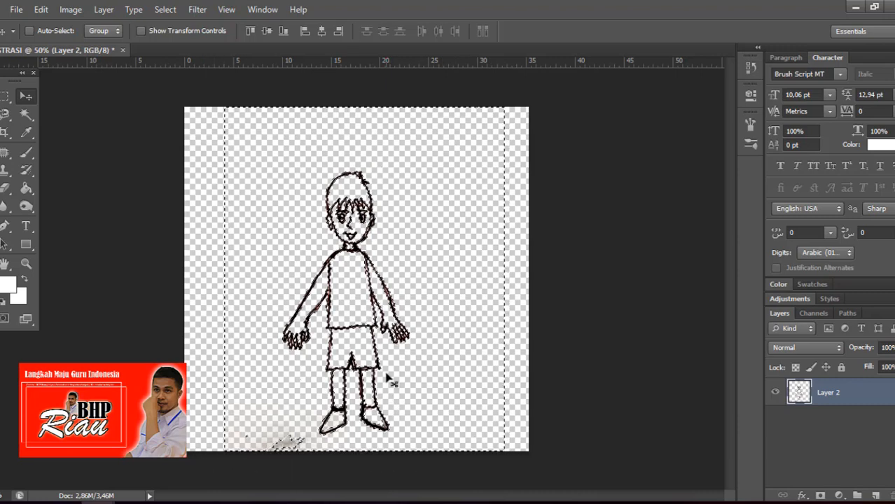
pyautogui.hotkey('ctrl', 'd')
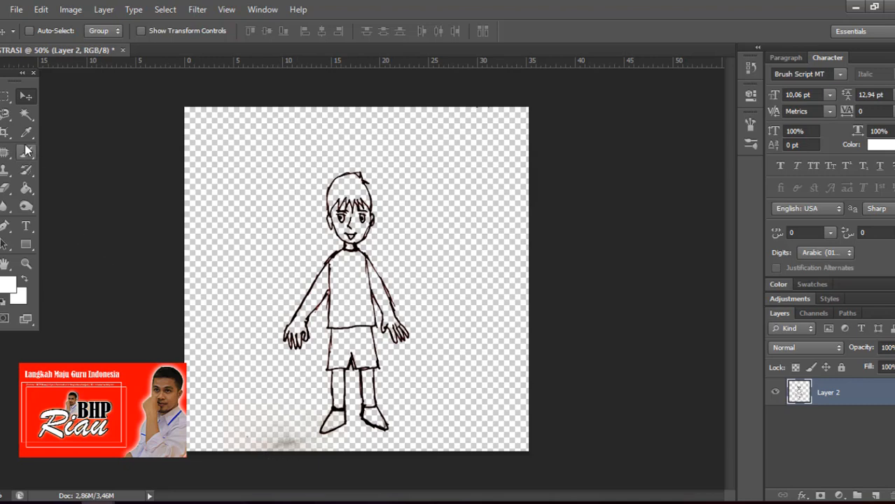
# Step: Erase the grey smudge left of the boy's feet near the canvas's lower edge with the 104 px Eraser
pyautogui.click(6, 189)
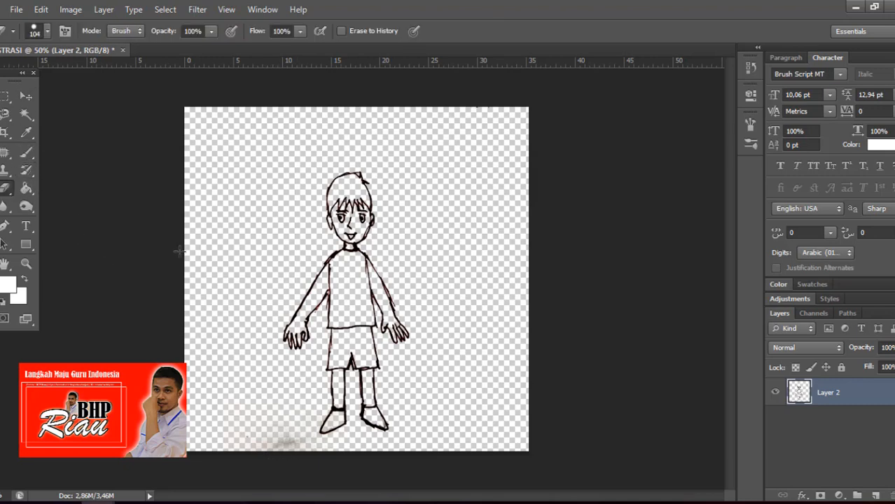
pyautogui.moveTo(282, 425); pyautogui.dragTo(235, 446)
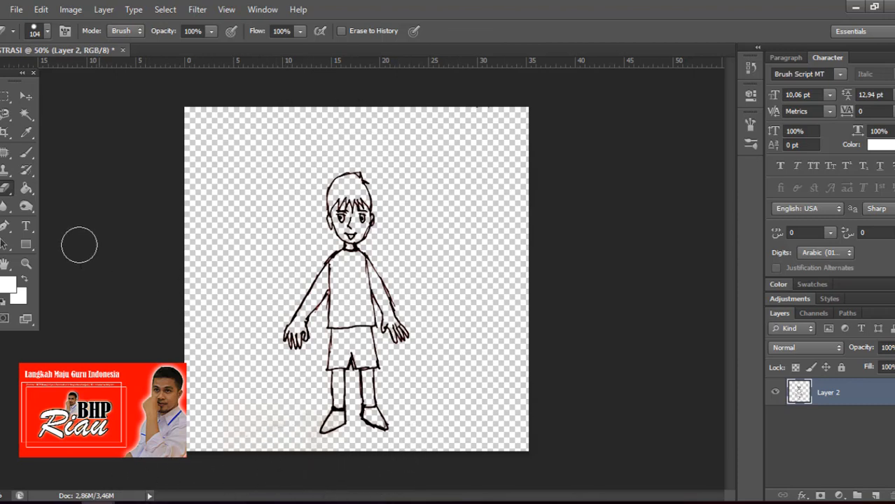
pyautogui.click(30, 98)
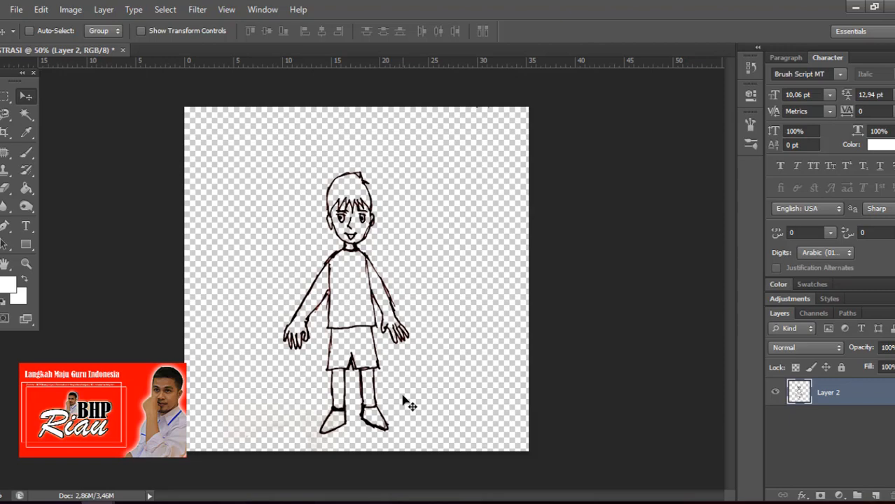
# Step: Inspect the boy's line art from head to feet at 300% zoom for rough or doubled strokes
pyautogui.hotkey('ctrl', '+')
pyautogui.hotkey('ctrl', '+')
pyautogui.hotkey('ctrl', '+')
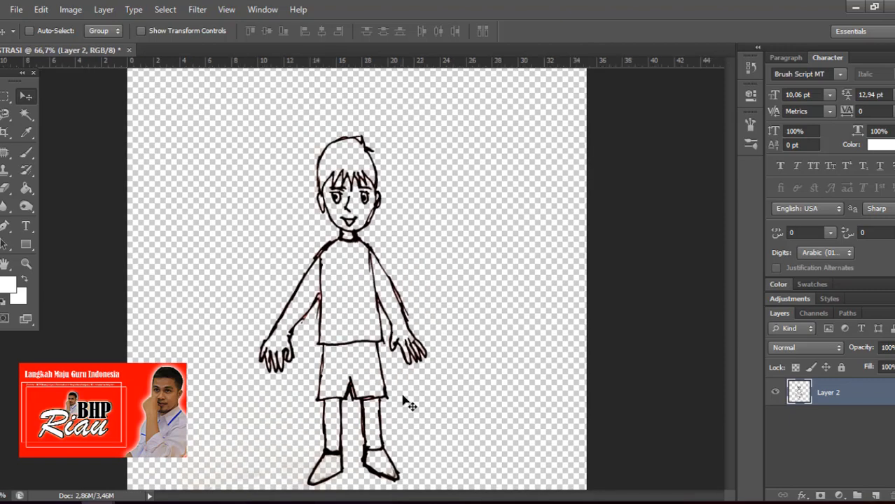
pyautogui.hotkey('ctrl', '+')
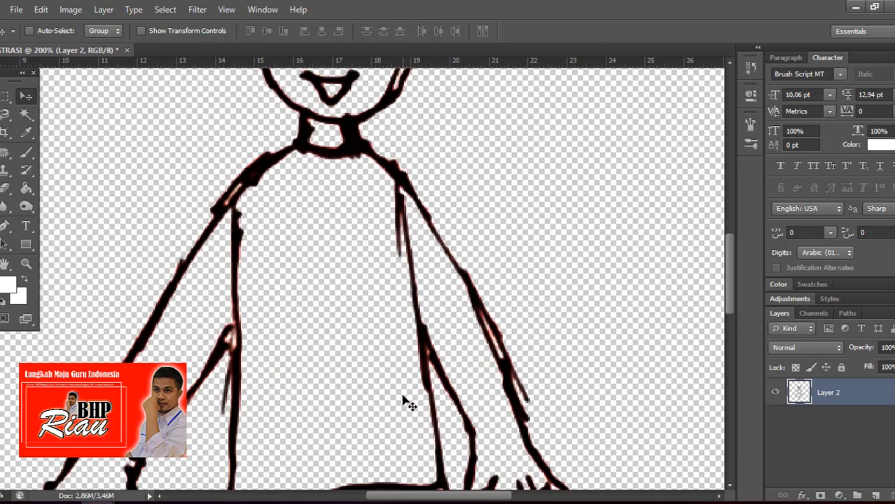
pyautogui.scroll(3, 394, 297)
pyautogui.scroll(10, 393, 303)
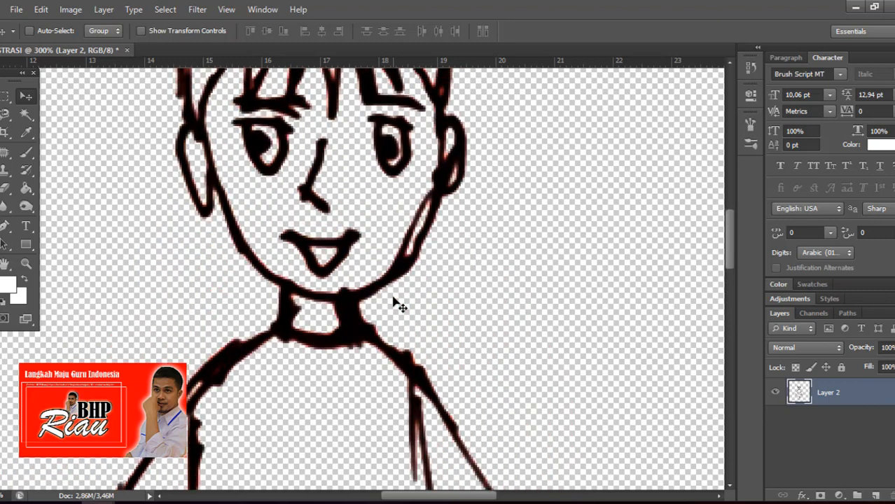
pyautogui.scroll(-2, 274, 140)
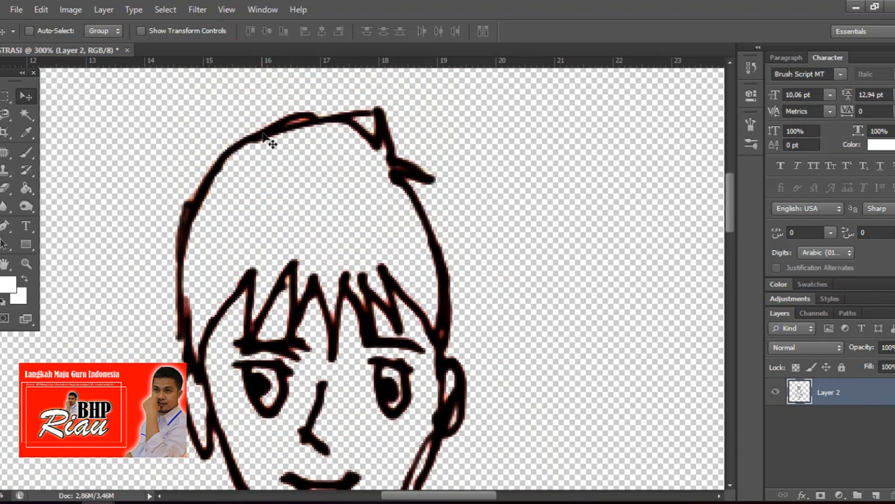
pyautogui.scroll(-3, 416, 213)
pyautogui.scroll(-8, 418, 219)
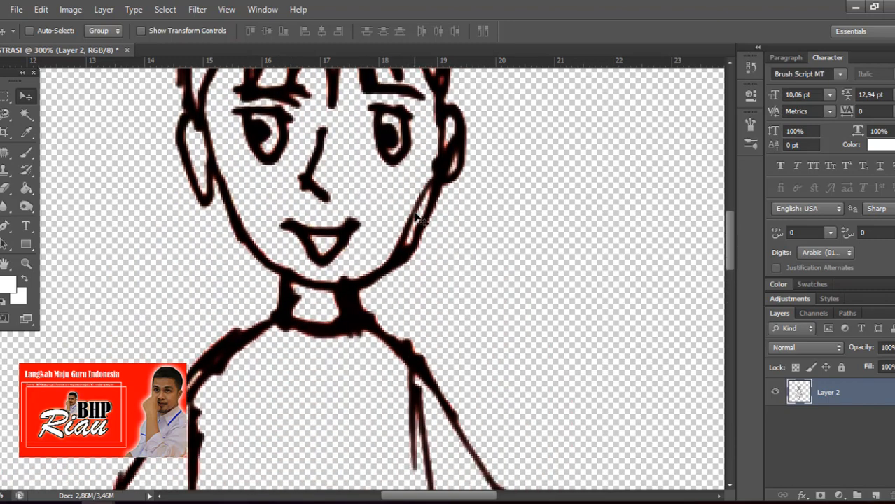
pyautogui.scroll(-2, 420, 221)
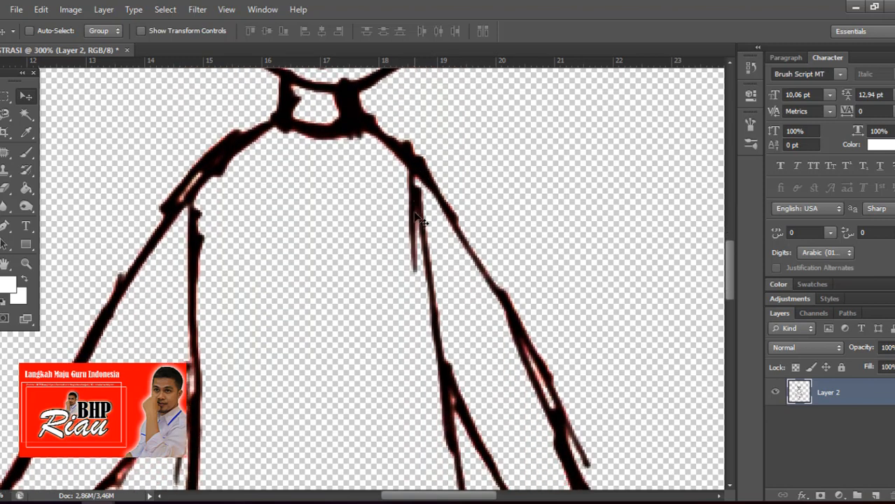
pyautogui.scroll(-5, 419, 219)
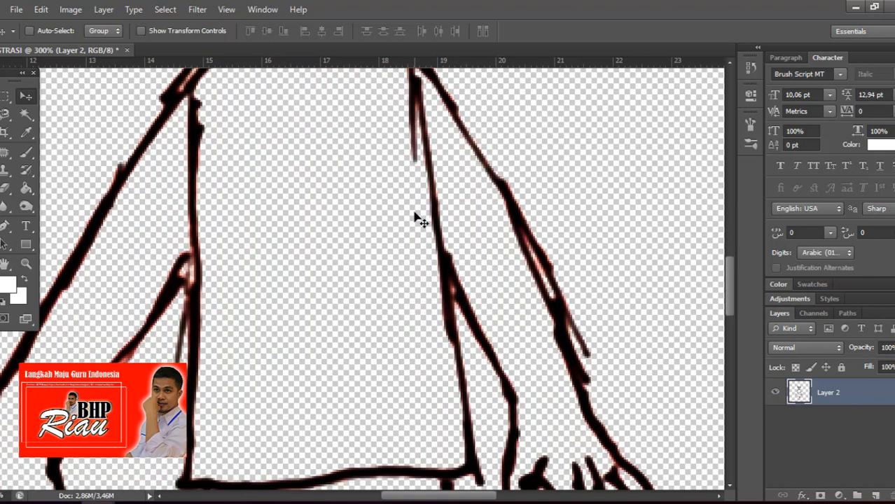
pyautogui.scroll(-1, 418, 219)
pyautogui.scroll(-3, 419, 219)
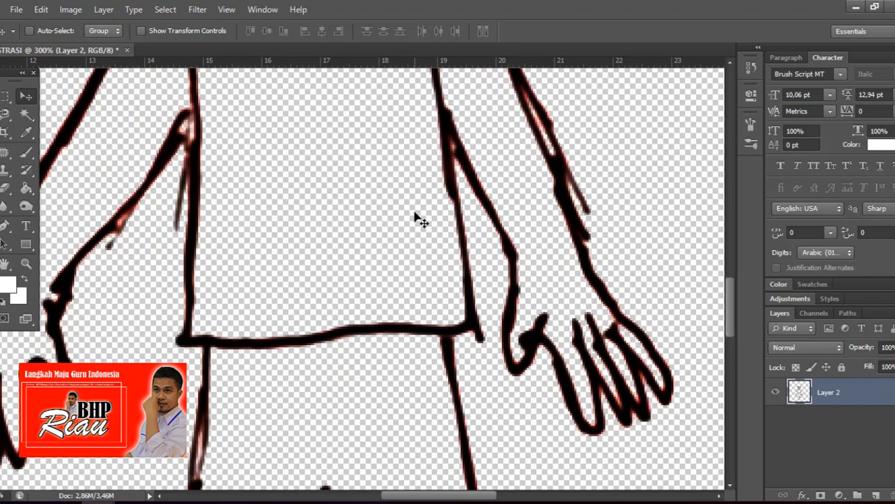
pyautogui.moveTo(444, 498)
pyautogui.mouseDown()
pyautogui.moveTo(425, 499)
pyautogui.moveTo(443, 497)
pyautogui.mouseUp()
pyautogui.scroll(-8, 451, 357)
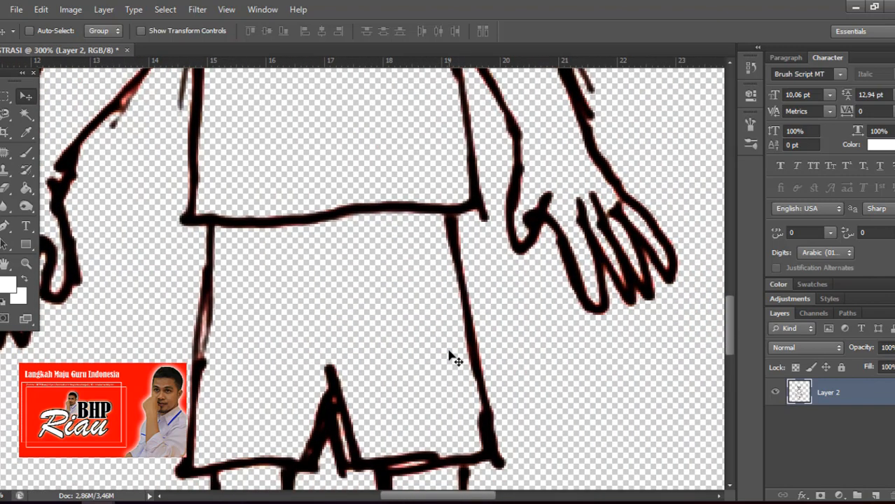
pyautogui.scroll(-4, 455, 359)
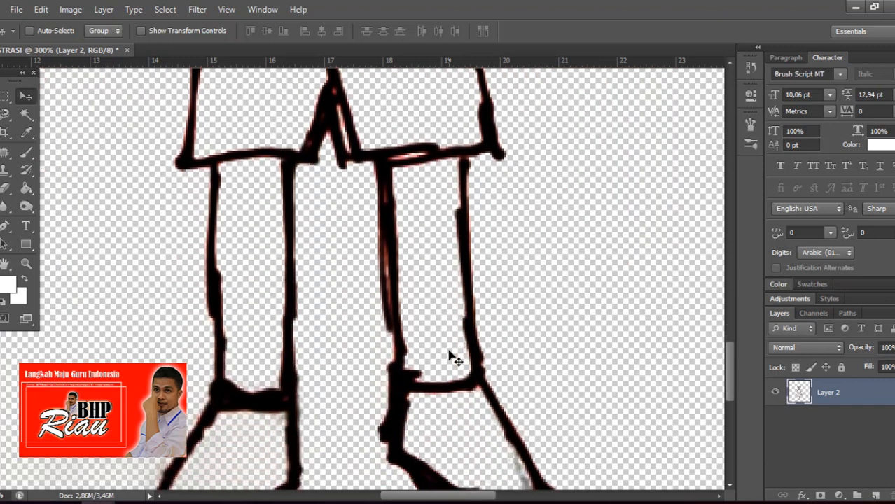
pyautogui.scroll(3, 455, 359)
pyautogui.scroll(8, 455, 359)
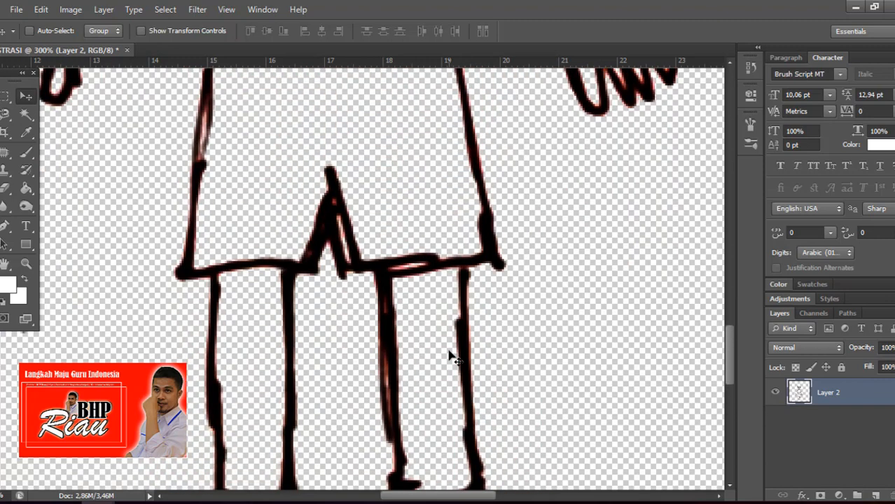
pyautogui.scroll(14, 455, 359)
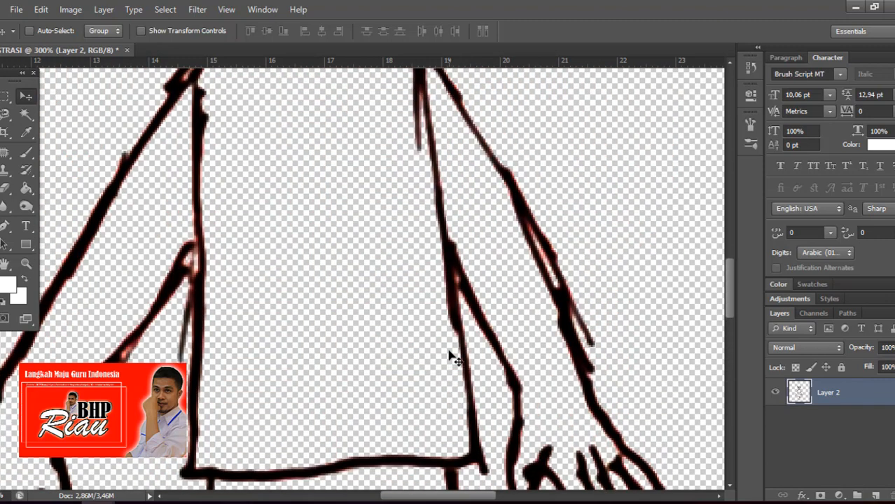
pyautogui.scroll(9, 455, 359)
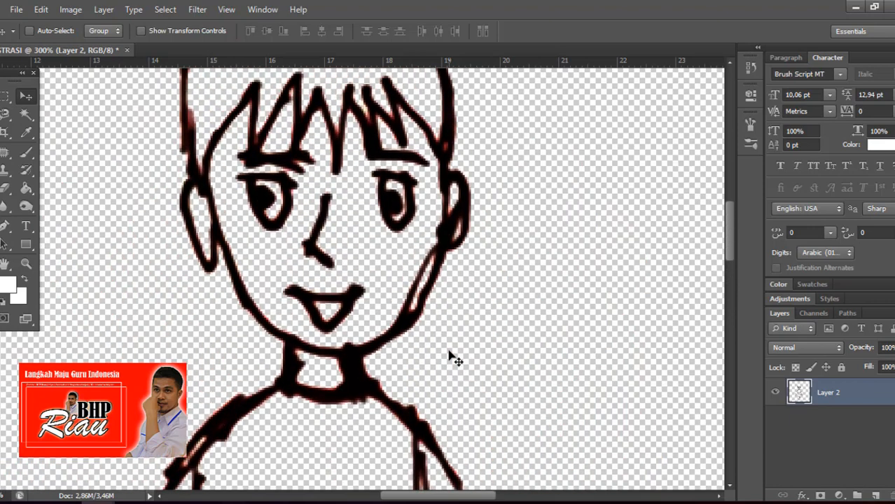
pyautogui.scroll(1, 455, 359)
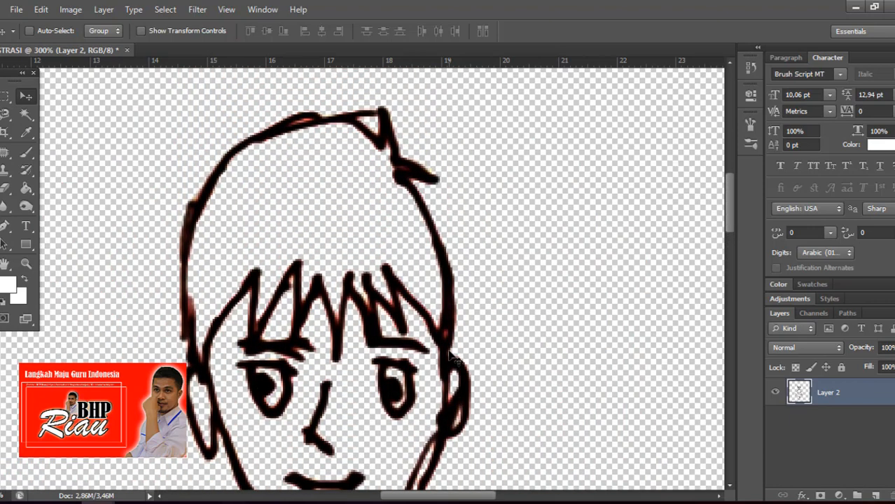
# Step: Reduce the Eraser size to 12 px and erase the doubled strokes along the top of the boy's hair outline
pyautogui.click(7, 190)
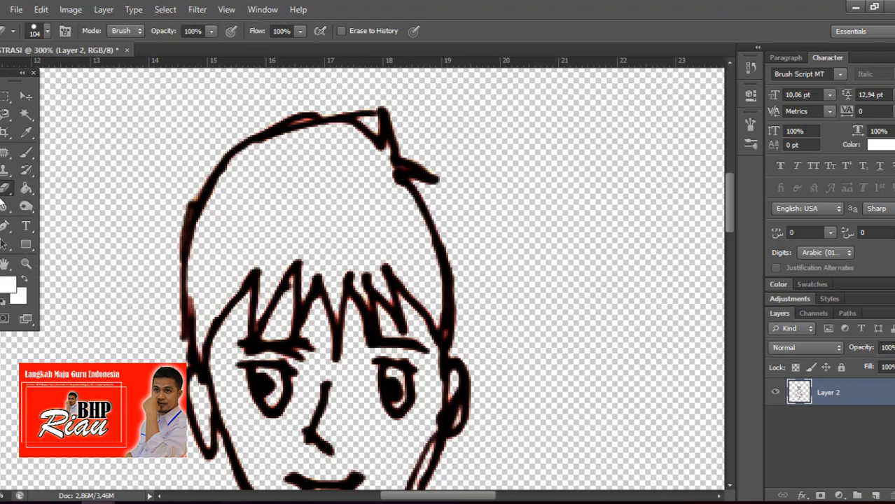
pyautogui.rightClick(14, 189)
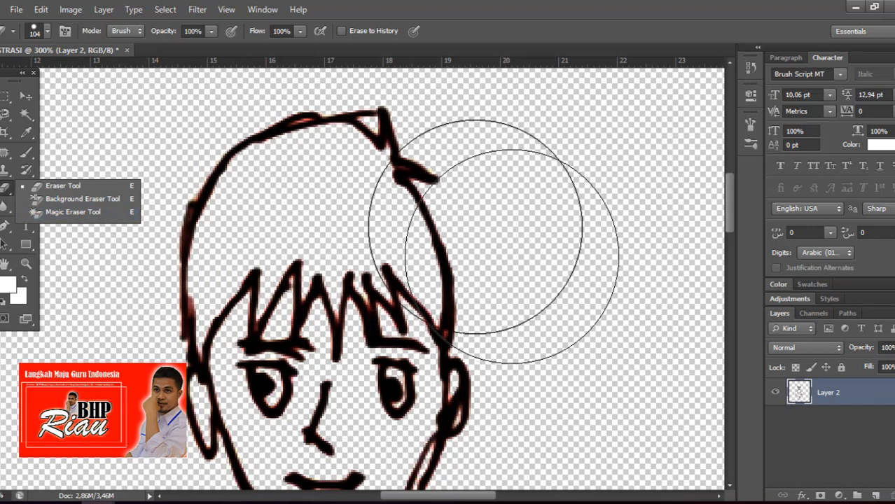
pyautogui.rightClick(350, 202)
pyautogui.click(396, 236)
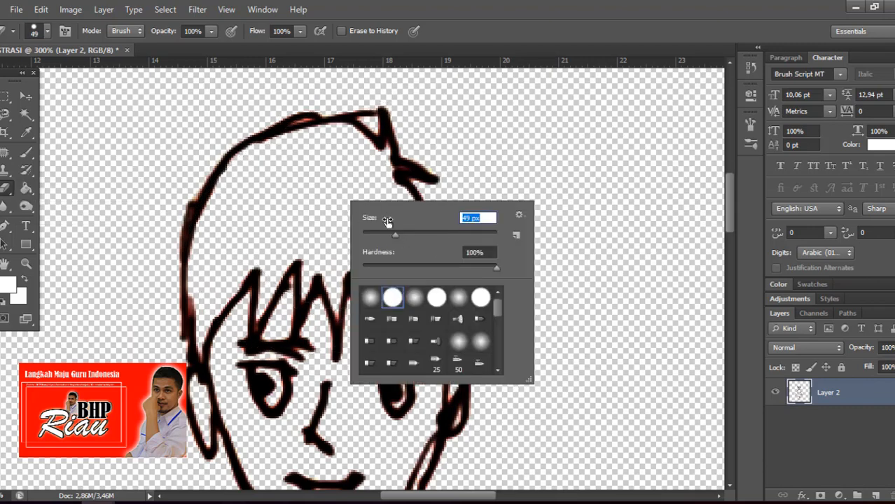
pyautogui.click(370, 232)
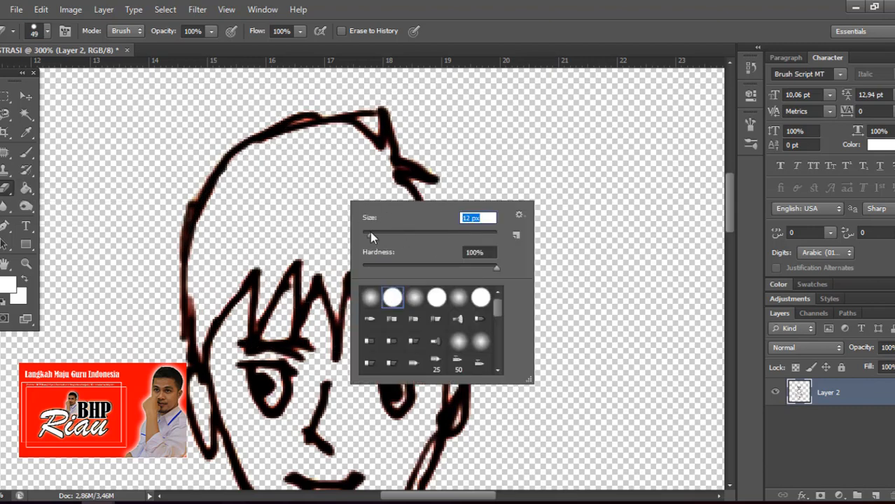
pyautogui.click(308, 105)
pyautogui.moveTo(308, 104)
pyautogui.mouseDown()
pyautogui.moveTo(243, 119)
pyautogui.moveTo(317, 105)
pyautogui.mouseUp()
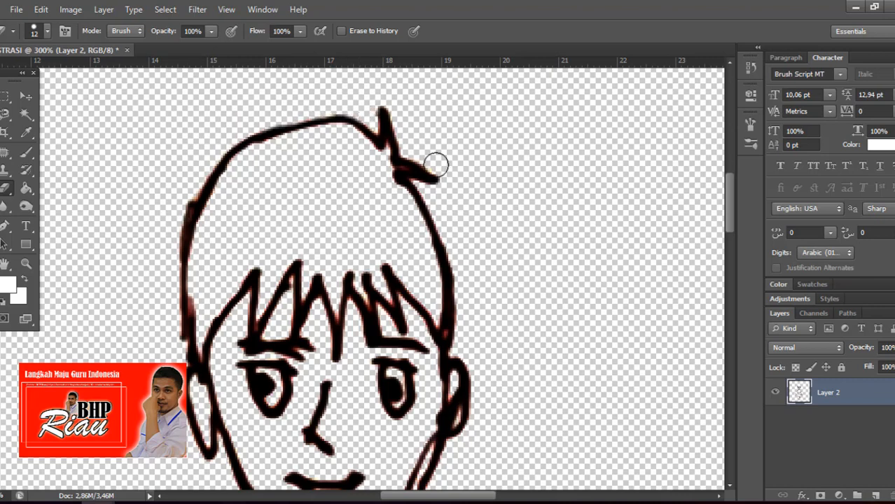
# Step: Erase the protruding strokes along the outer edge of the hair outline on the drawing's left side
pyautogui.scroll(-1, 438, 183)
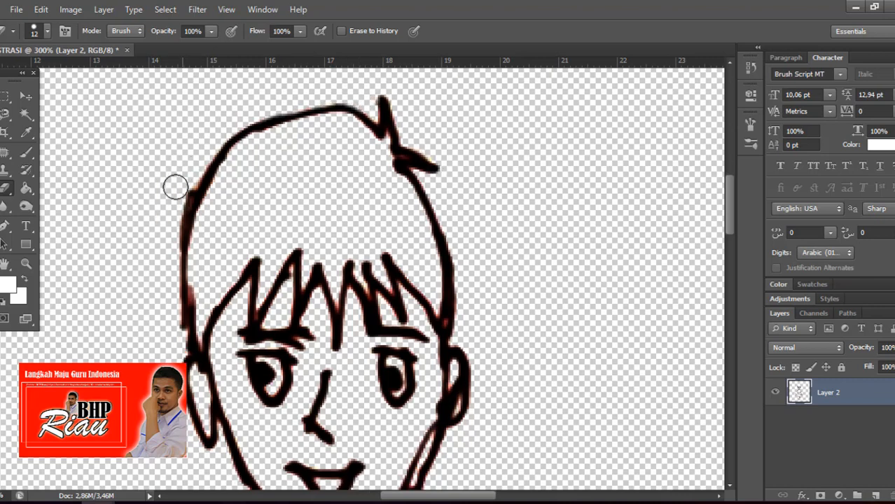
pyautogui.moveTo(181, 180)
pyautogui.mouseDown()
pyautogui.moveTo(169, 214)
pyautogui.moveTo(187, 175)
pyautogui.moveTo(162, 228)
pyautogui.mouseUp()
pyautogui.scroll(-5, 166, 251)
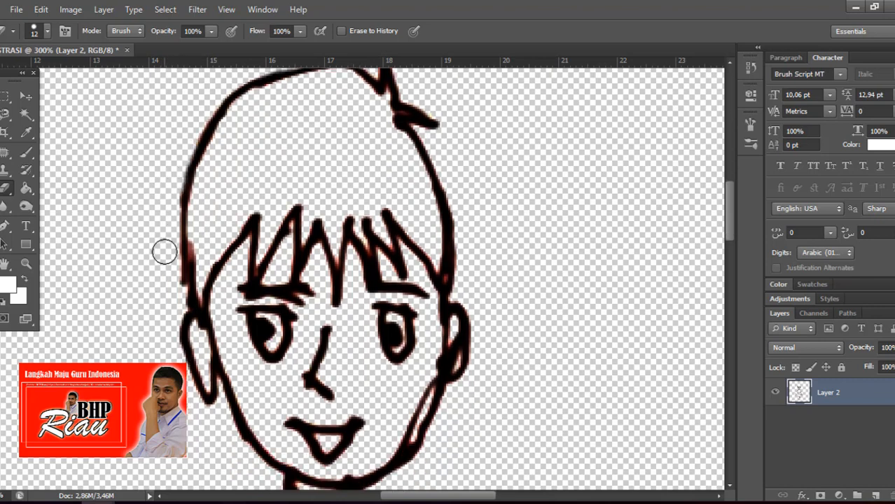
pyautogui.moveTo(168, 206)
pyautogui.mouseDown()
pyautogui.moveTo(175, 229)
pyautogui.moveTo(173, 208)
pyautogui.mouseUp()
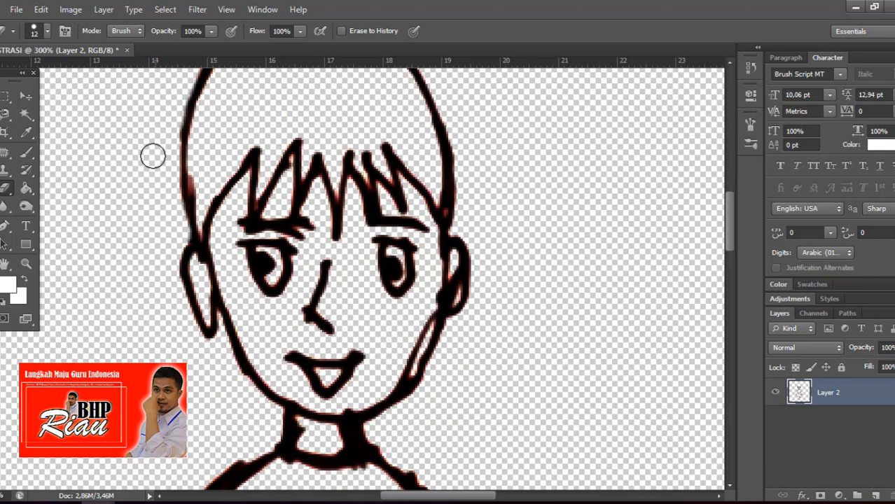
# Step: Thin the doubled jaw line below the right-hand ear by erasing its inner stroke and rough outer edge
pyautogui.scroll(-2, 544, 275)
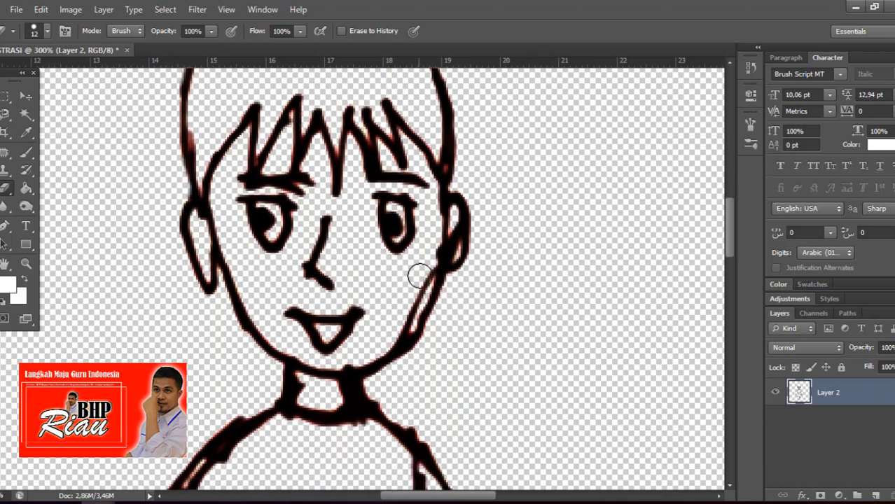
pyautogui.moveTo(423, 272)
pyautogui.mouseDown()
pyautogui.moveTo(397, 324)
pyautogui.moveTo(374, 345)
pyautogui.mouseUp()
pyautogui.moveTo(436, 336); pyautogui.dragTo(406, 367)
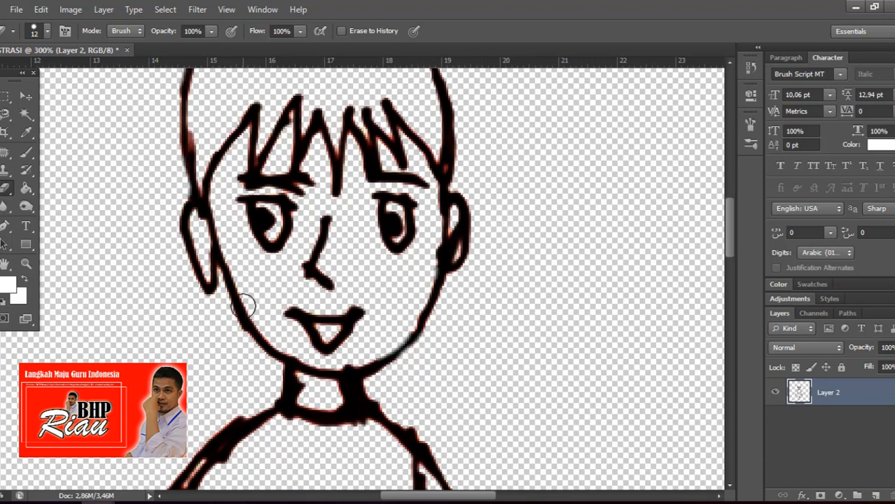
# Step: Reduce the Eraser size to 7 px and trim the inner edge of the hair outline above the left-hand ear
pyautogui.moveTo(198, 143)
pyautogui.mouseDown()
pyautogui.moveTo(201, 132)
pyautogui.moveTo(200, 143)
pyautogui.mouseUp()
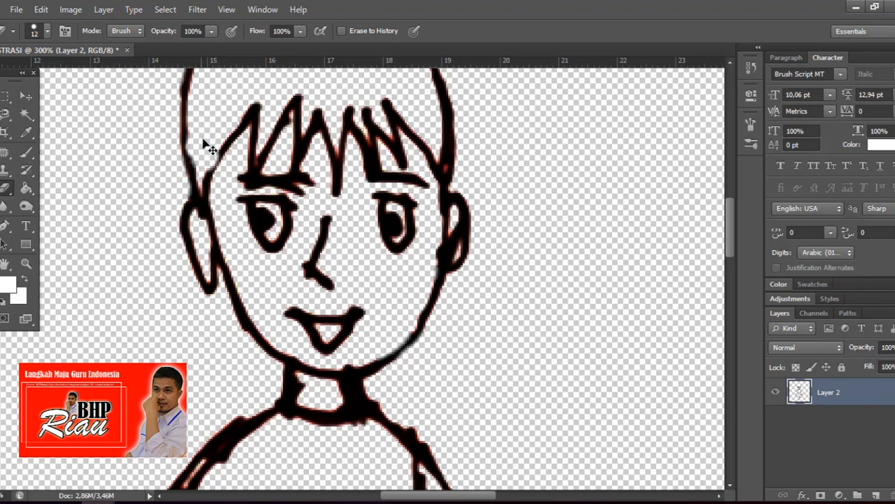
pyautogui.rightClick(212, 143)
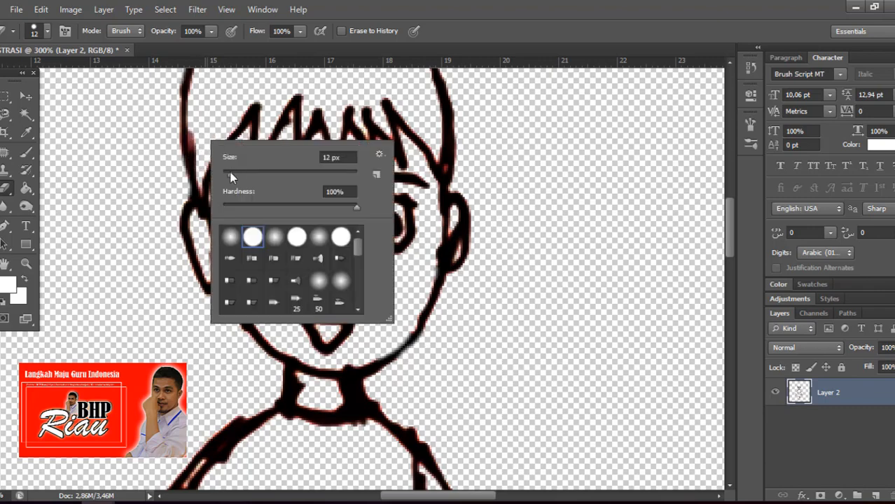
pyautogui.moveTo(228, 171); pyautogui.dragTo(226, 170)
pyautogui.click(199, 140)
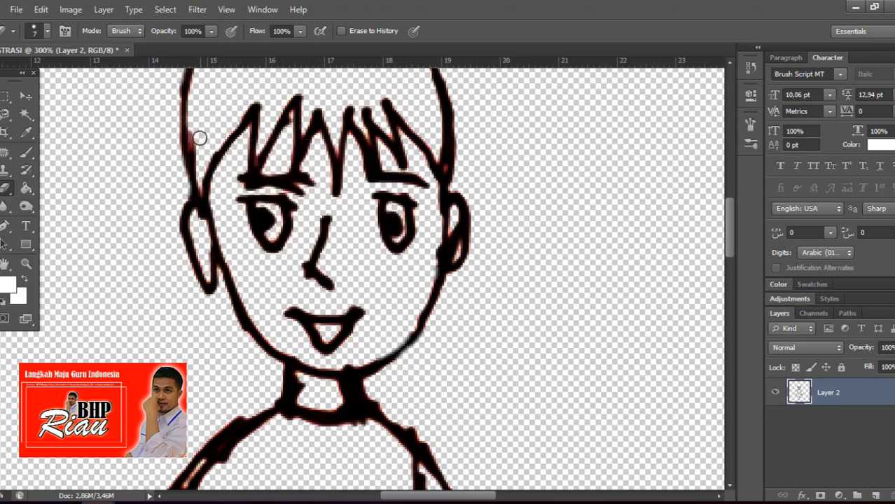
pyautogui.moveTo(199, 136); pyautogui.dragTo(203, 175)
pyautogui.hotkey('ctrl', 'z')
pyautogui.moveTo(197, 146)
pyautogui.mouseDown()
pyautogui.moveTo(199, 159)
pyautogui.moveTo(197, 128)
pyautogui.mouseUp()
pyautogui.click(39, 9)
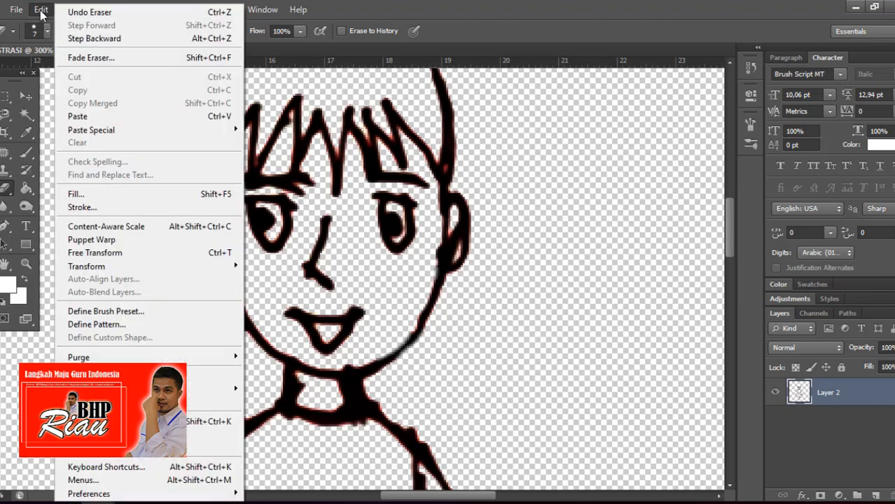
pyautogui.click(39, 9)
# Step: Erase the rough outer edges and doubled strokes along both shoulder lines
pyautogui.scroll(-8, 545, 266)
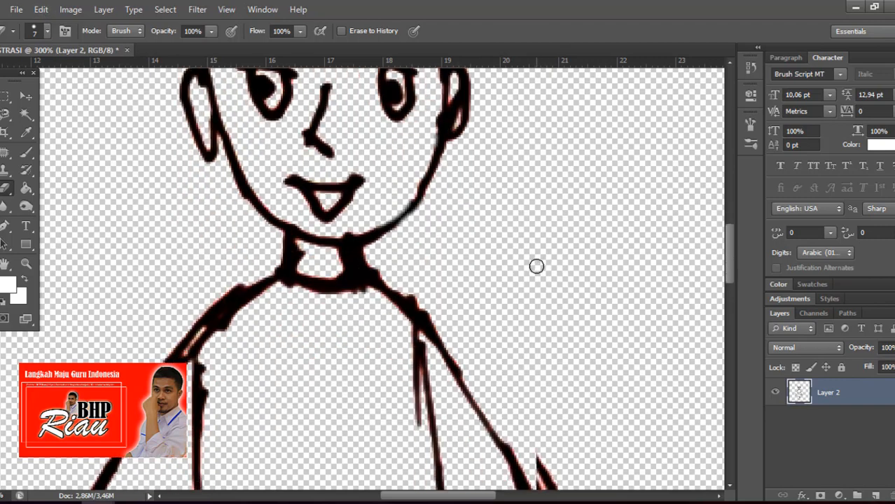
pyautogui.moveTo(420, 253)
pyautogui.mouseDown()
pyautogui.moveTo(439, 275)
pyautogui.moveTo(392, 230)
pyautogui.mouseUp()
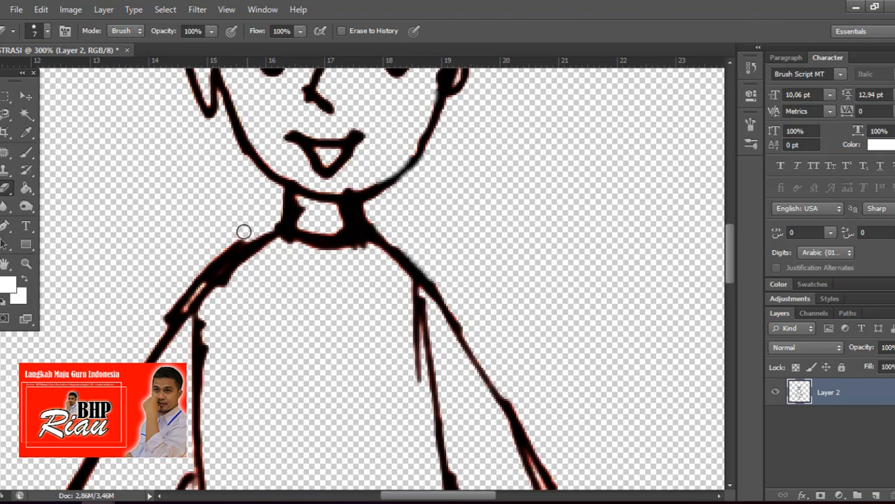
pyautogui.moveTo(231, 241)
pyautogui.mouseDown()
pyautogui.moveTo(157, 319)
pyautogui.moveTo(189, 286)
pyautogui.moveTo(168, 316)
pyautogui.moveTo(142, 317)
pyautogui.mouseUp()
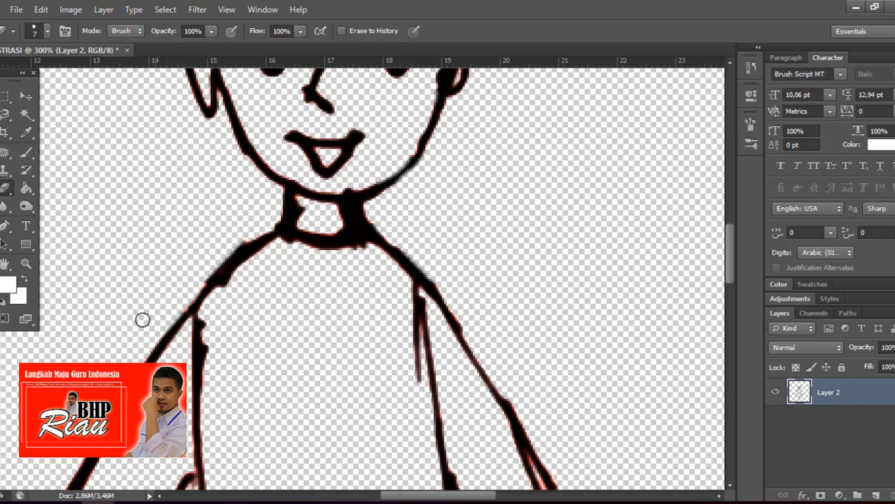
pyautogui.scroll(-5, 357, 236)
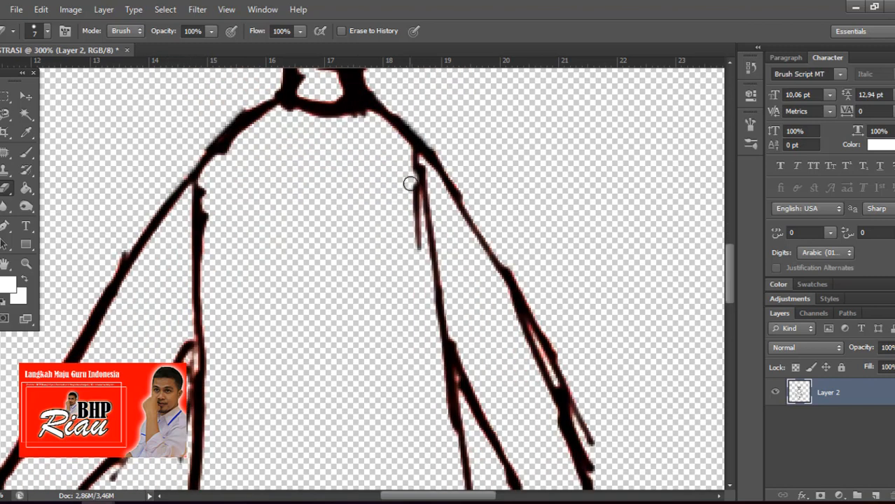
# Step: Erase the stray stroke beside the right-hand armpit and the bumps inside the left-hand shoulder and upper torso line
pyautogui.moveTo(409, 183); pyautogui.dragTo(411, 285)
pyautogui.moveTo(224, 157); pyautogui.dragTo(246, 141)
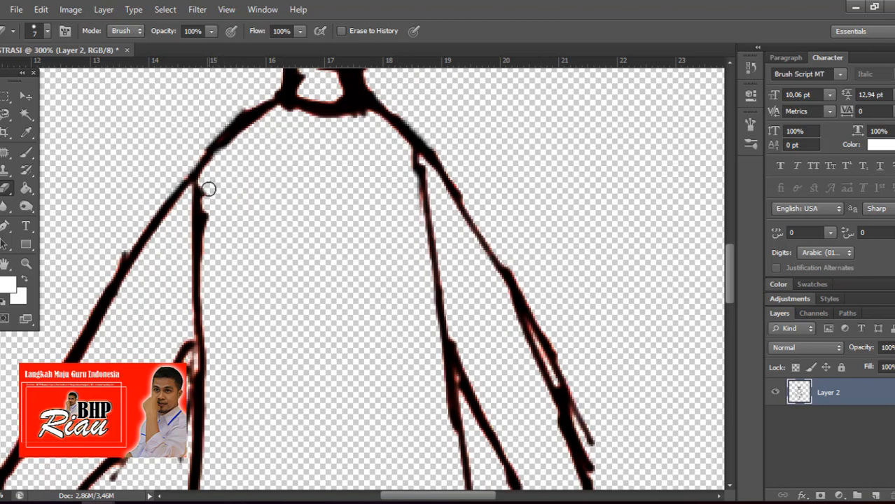
pyautogui.moveTo(208, 189); pyautogui.dragTo(206, 231)
# Step: Erase the spurs under the left-hand forearm and the doubled stroke along the adjacent torso side line
pyautogui.scroll(-5, 340, 321)
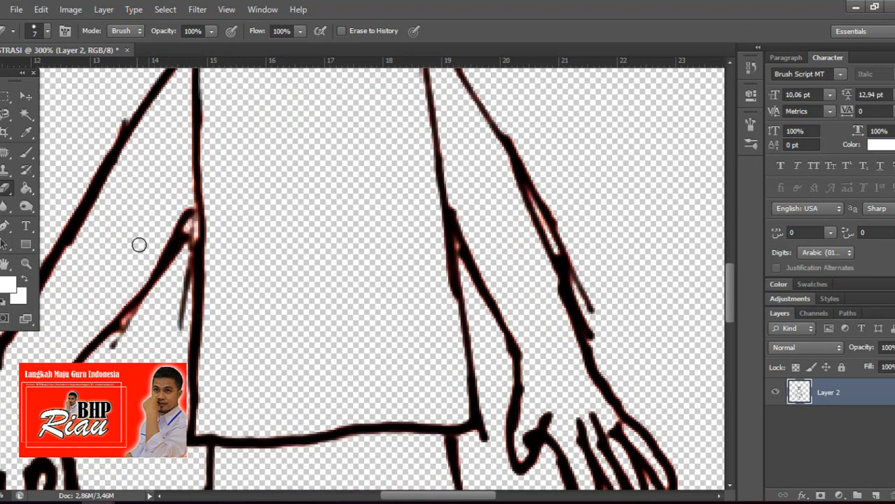
pyautogui.moveTo(112, 353)
pyautogui.mouseDown()
pyautogui.moveTo(144, 311)
pyautogui.moveTo(119, 337)
pyautogui.moveTo(125, 328)
pyautogui.moveTo(156, 306)
pyautogui.moveTo(174, 331)
pyautogui.moveTo(181, 275)
pyautogui.moveTo(184, 307)
pyautogui.moveTo(181, 252)
pyautogui.moveTo(188, 355)
pyautogui.mouseUp()
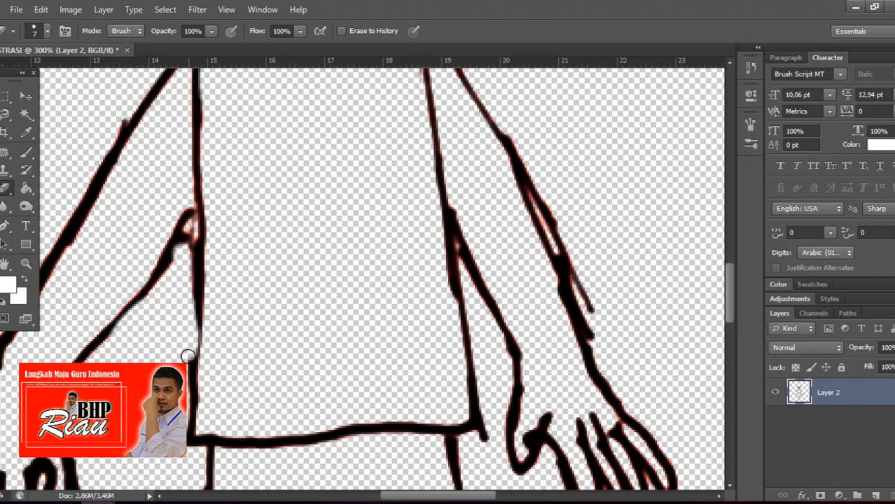
pyautogui.scroll(-2, 149, 260)
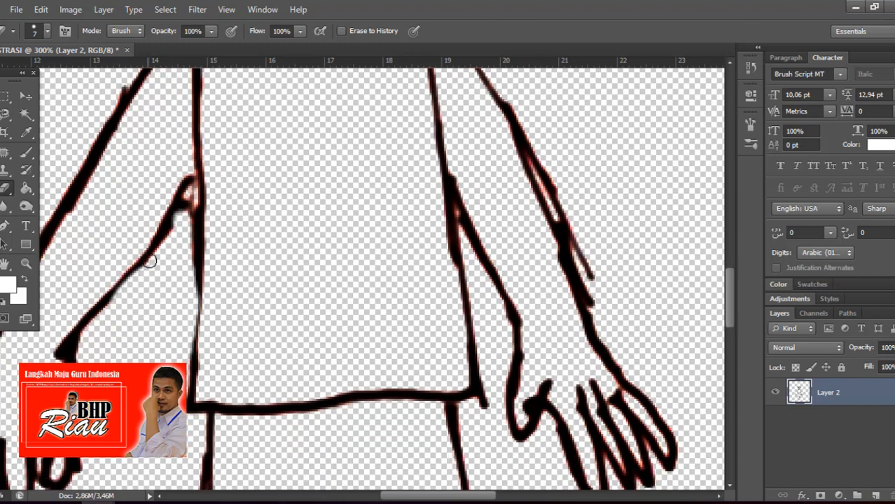
pyautogui.moveTo(186, 195)
pyautogui.mouseDown()
pyautogui.moveTo(192, 235)
pyautogui.moveTo(181, 290)
pyautogui.mouseUp()
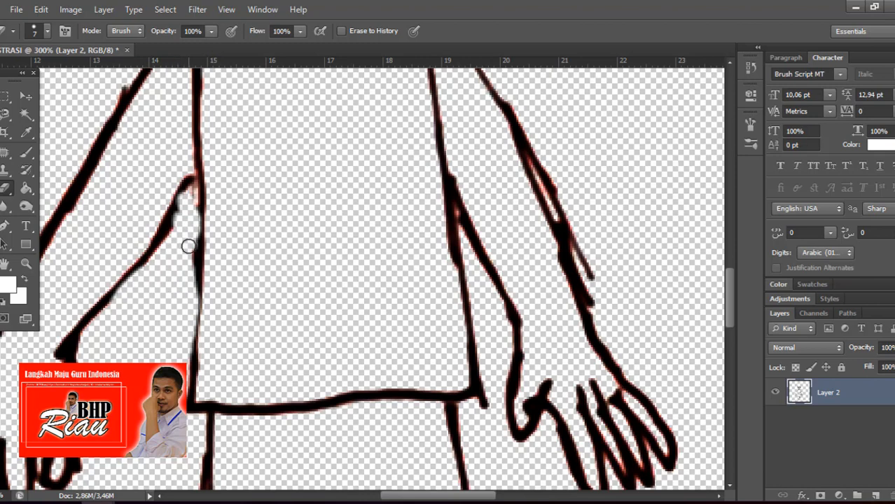
pyautogui.moveTo(188, 245); pyautogui.dragTo(187, 279)
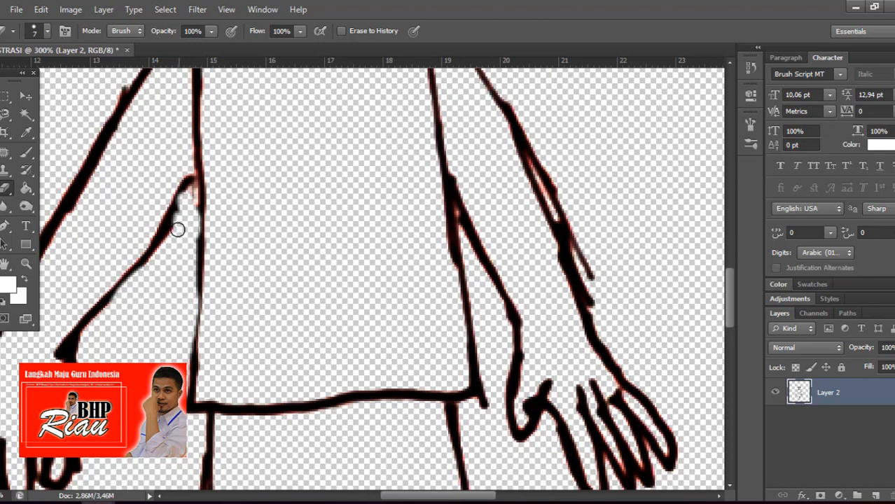
pyautogui.moveTo(178, 229); pyautogui.dragTo(161, 265)
# Step: Erase the doubled outer stroke and protruding edges along the right-hand arm down to the wrist
pyautogui.scroll(-2, 515, 326)
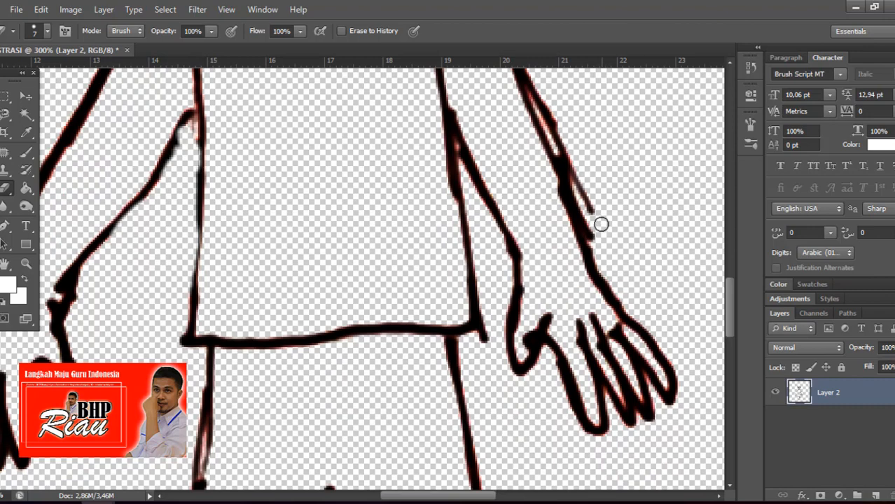
pyautogui.moveTo(601, 224)
pyautogui.mouseDown()
pyautogui.moveTo(554, 121)
pyautogui.moveTo(562, 147)
pyautogui.mouseUp()
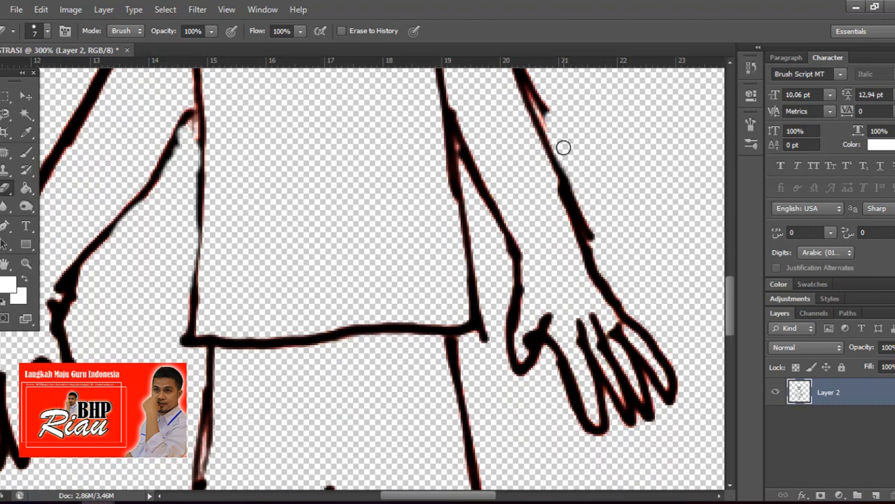
pyautogui.scroll(2, 563, 148)
pyautogui.moveTo(559, 192)
pyautogui.mouseDown()
pyautogui.moveTo(549, 194)
pyautogui.moveTo(508, 120)
pyautogui.moveTo(544, 183)
pyautogui.mouseUp()
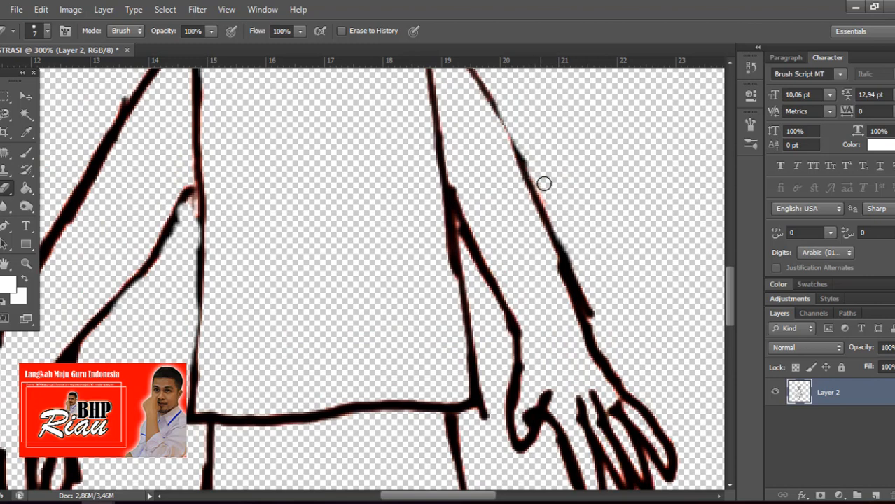
pyautogui.moveTo(599, 319)
pyautogui.mouseDown()
pyautogui.moveTo(579, 266)
pyautogui.moveTo(609, 335)
pyautogui.moveTo(565, 245)
pyautogui.mouseUp()
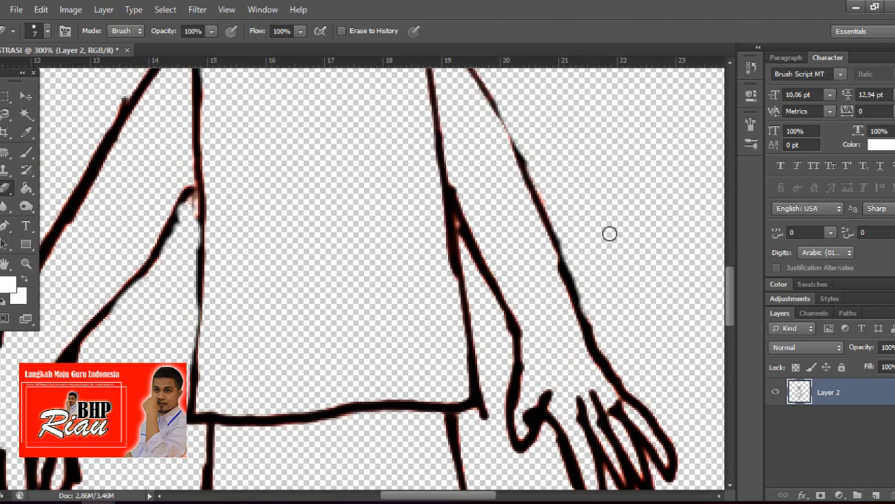
# Step: Trim the protruding corners, the crotch tip at the hem and the doubled left-hand side line of the shorts
pyautogui.scroll(-5, 616, 245)
pyautogui.scroll(-4, 611, 279)
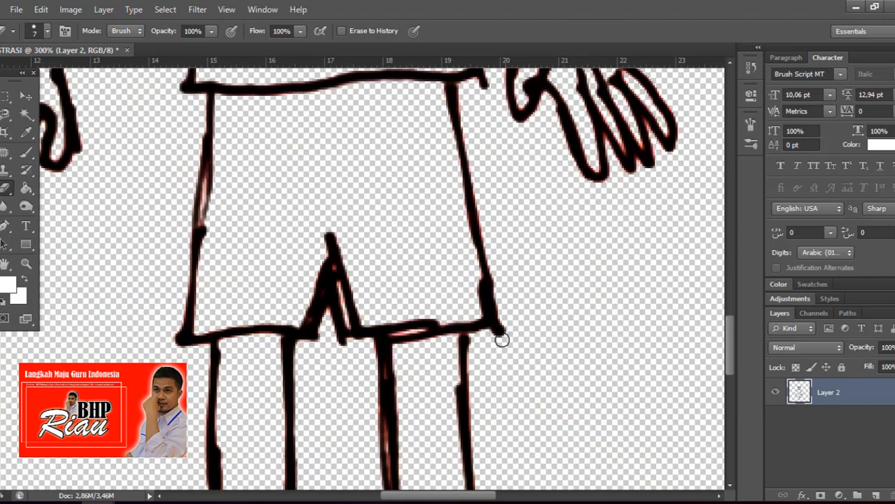
pyautogui.moveTo(503, 327); pyautogui.dragTo(505, 335)
pyautogui.moveTo(338, 343); pyautogui.dragTo(351, 349)
pyautogui.moveTo(193, 174); pyautogui.dragTo(190, 233)
pyautogui.moveTo(193, 140)
pyautogui.mouseDown()
pyautogui.moveTo(191, 211)
pyautogui.moveTo(194, 130)
pyautogui.mouseUp()
pyautogui.moveTo(187, 235); pyautogui.dragTo(181, 354)
# Step: Thin the inner line of the right-hand leg and erase the rough edges and grey smudges around its shoe
pyautogui.scroll(-5, 220, 356)
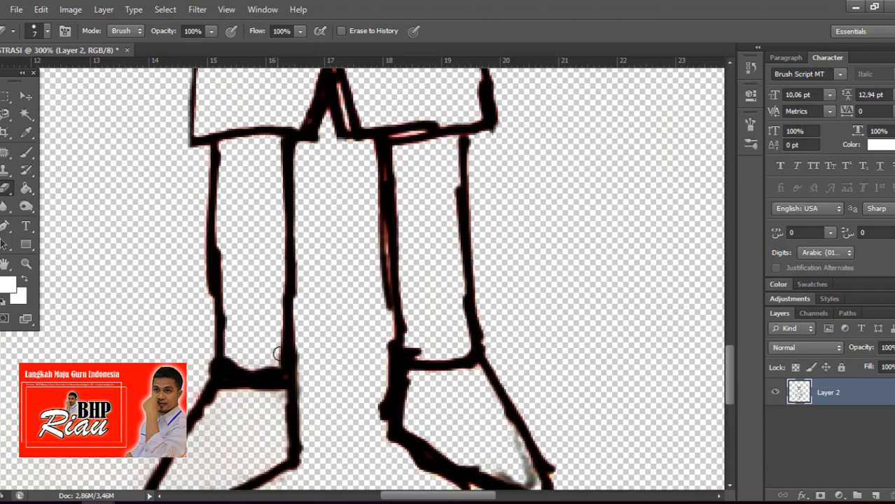
pyautogui.moveTo(384, 311)
pyautogui.mouseDown()
pyautogui.moveTo(365, 184)
pyautogui.moveTo(374, 235)
pyautogui.moveTo(371, 148)
pyautogui.moveTo(385, 296)
pyautogui.mouseUp()
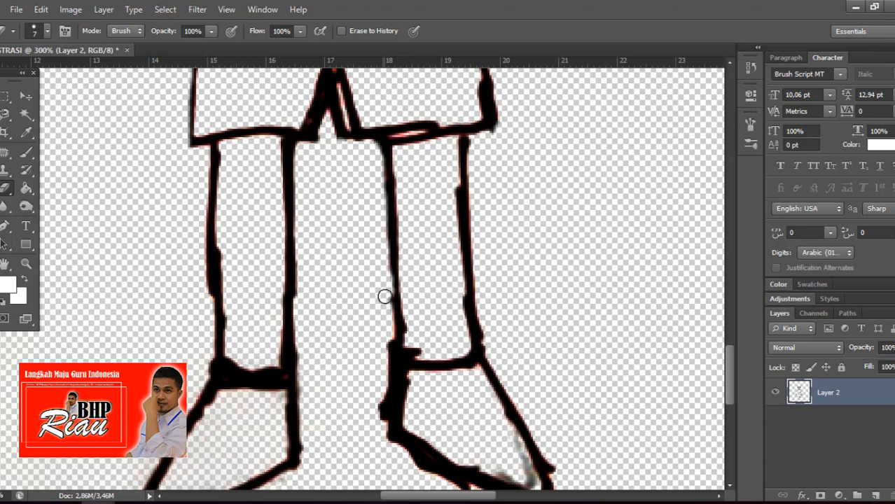
pyautogui.scroll(-3, 345, 330)
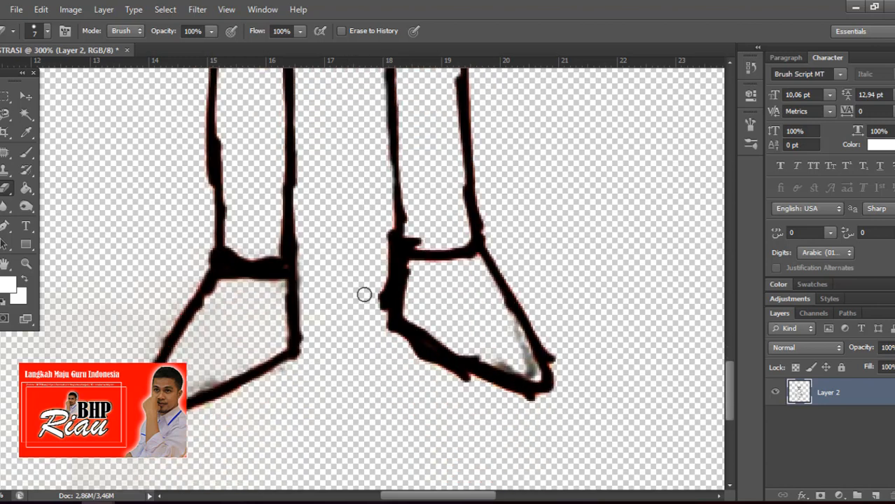
pyautogui.moveTo(377, 282)
pyautogui.mouseDown()
pyautogui.moveTo(374, 337)
pyautogui.moveTo(380, 327)
pyautogui.moveTo(480, 395)
pyautogui.moveTo(422, 361)
pyautogui.mouseUp()
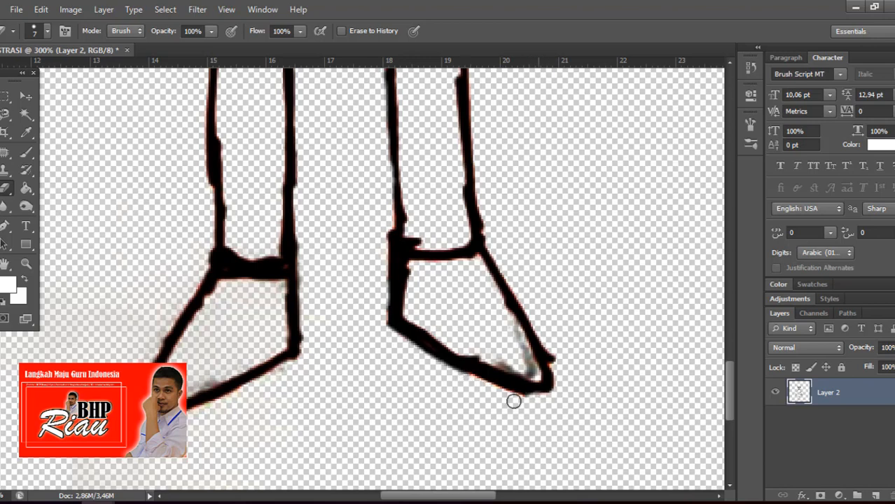
pyautogui.moveTo(566, 378); pyautogui.dragTo(549, 356)
pyautogui.moveTo(504, 322)
pyautogui.mouseDown()
pyautogui.moveTo(532, 373)
pyautogui.moveTo(468, 341)
pyautogui.moveTo(478, 356)
pyautogui.moveTo(532, 371)
pyautogui.moveTo(513, 373)
pyautogui.moveTo(462, 345)
pyautogui.mouseUp()
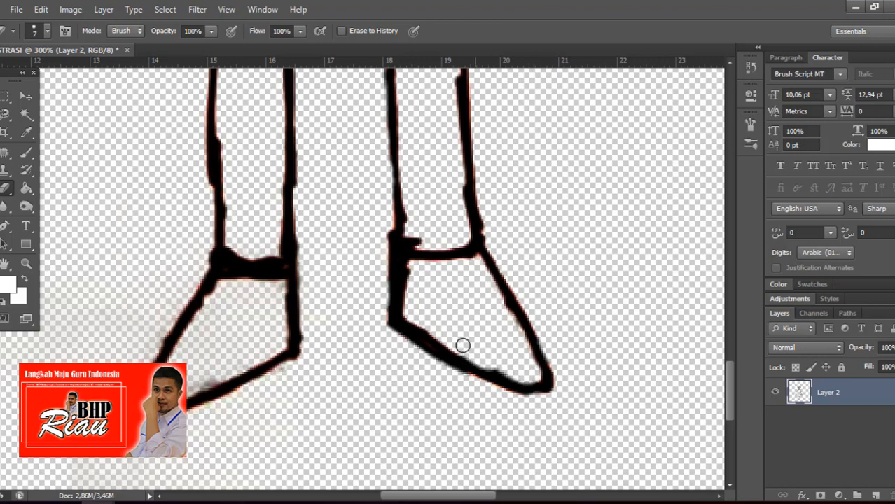
# Step: Erase the grey smudges inside and beside the left-hand shoe and trim the right-hand shoe's heel edge
pyautogui.scroll(-2, 242, 351)
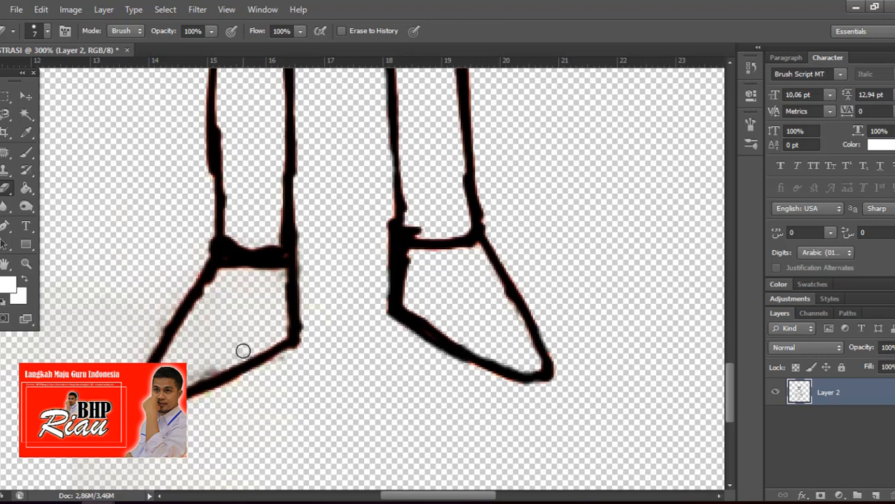
pyautogui.moveTo(217, 331)
pyautogui.mouseDown()
pyautogui.moveTo(156, 354)
pyautogui.moveTo(224, 291)
pyautogui.moveTo(283, 306)
pyautogui.moveTo(310, 326)
pyautogui.moveTo(292, 322)
pyautogui.moveTo(314, 288)
pyautogui.mouseUp()
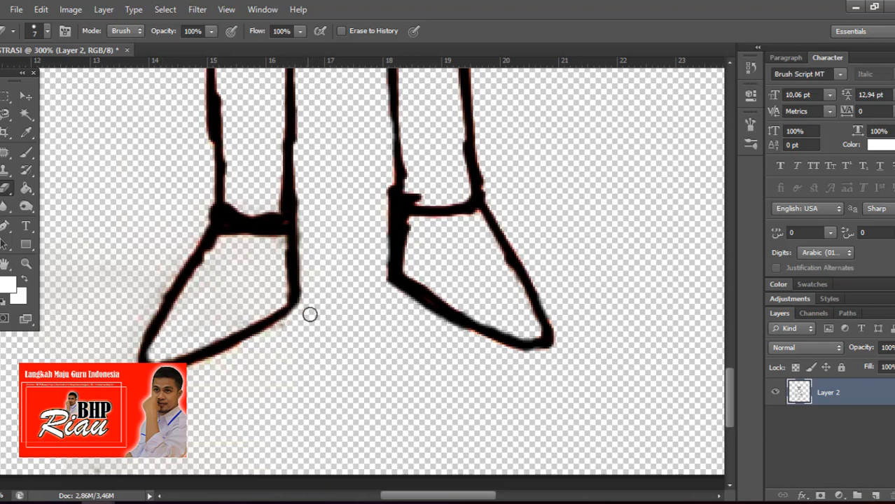
pyautogui.moveTo(383, 190)
pyautogui.mouseDown()
pyautogui.moveTo(385, 302)
pyautogui.moveTo(367, 290)
pyautogui.mouseUp()
# Step: Smooth the inner wrist and outer forearm lines of the left-hand arm by erasing their protruding edges
pyautogui.scroll(10, 368, 291)
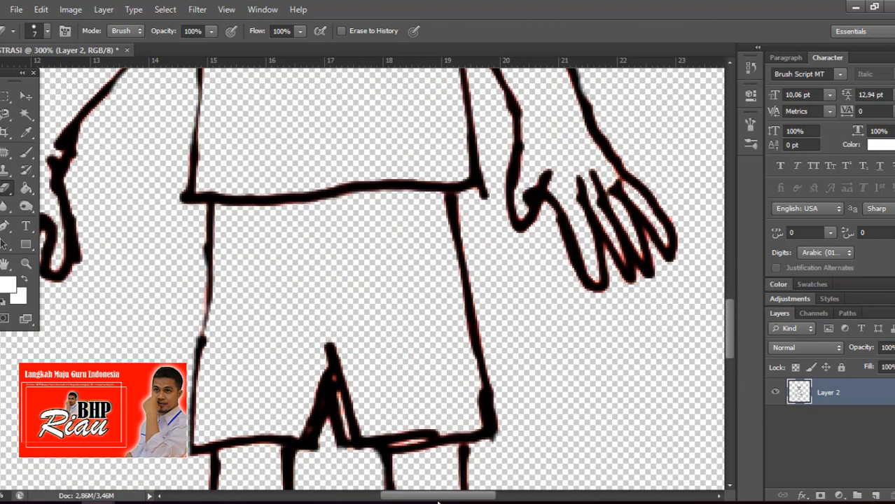
pyautogui.moveTo(439, 500); pyautogui.dragTo(404, 500)
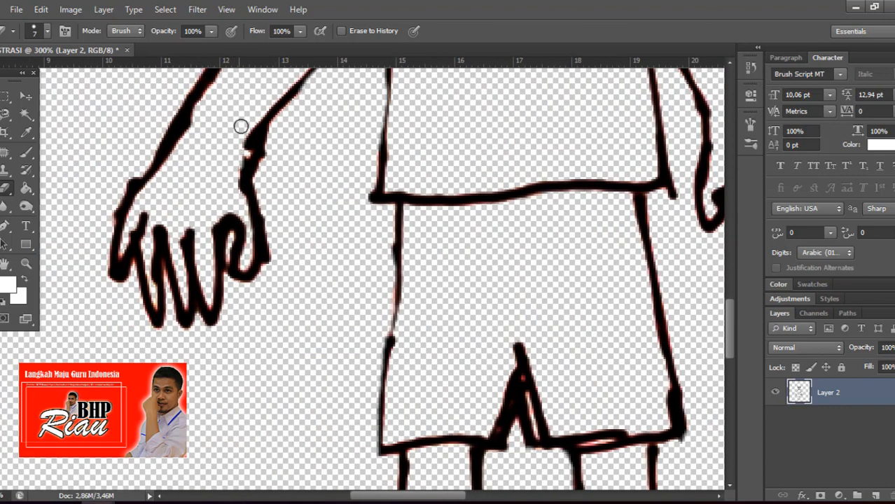
pyautogui.moveTo(242, 144)
pyautogui.mouseDown()
pyautogui.moveTo(257, 106)
pyautogui.moveTo(245, 138)
pyautogui.moveTo(215, 165)
pyautogui.mouseUp()
pyautogui.moveTo(195, 126); pyautogui.dragTo(171, 181)
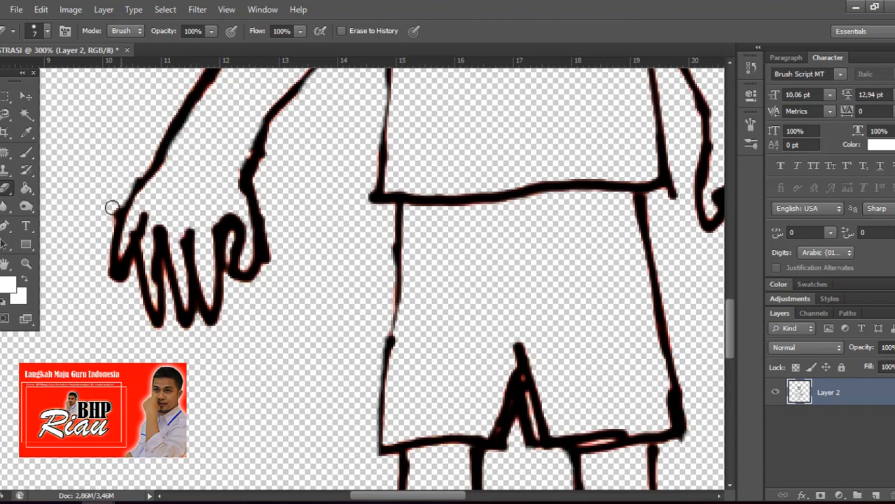
# Step: Erase the spur on the left-hand arm's outer line and the leftover marks where its inner line meets the torso
pyautogui.scroll(5, 261, 196)
pyautogui.scroll(2, 265, 198)
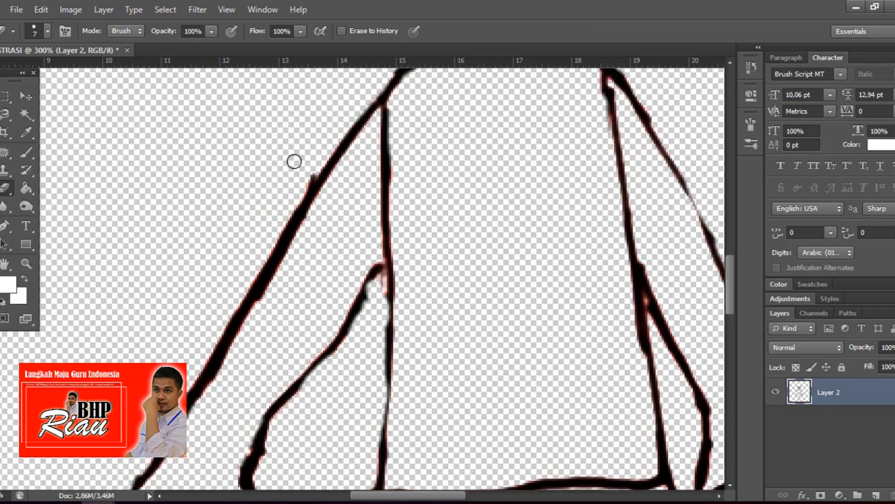
pyautogui.moveTo(307, 170)
pyautogui.mouseDown()
pyautogui.moveTo(309, 160)
pyautogui.moveTo(293, 207)
pyautogui.mouseUp()
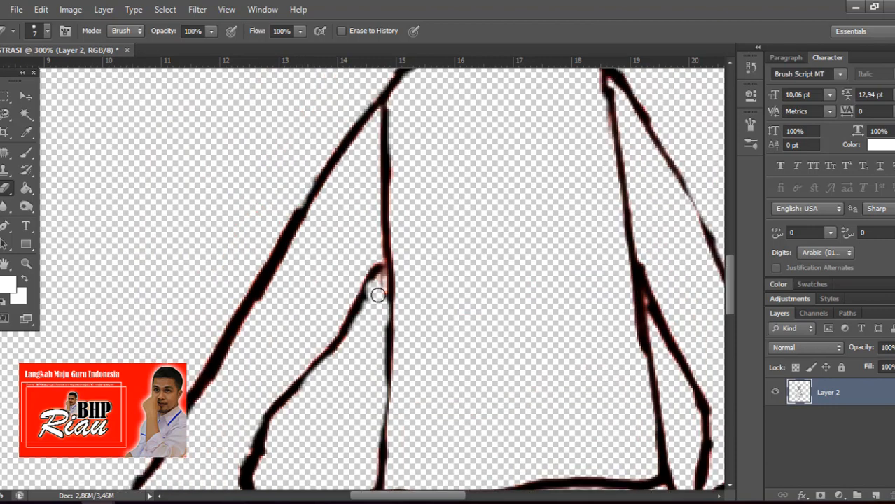
pyautogui.moveTo(377, 281)
pyautogui.mouseDown()
pyautogui.moveTo(382, 318)
pyautogui.moveTo(361, 274)
pyautogui.mouseUp()
# Step: Set the foreground color to red, hex fa0404
pyautogui.scroll(5, 394, 274)
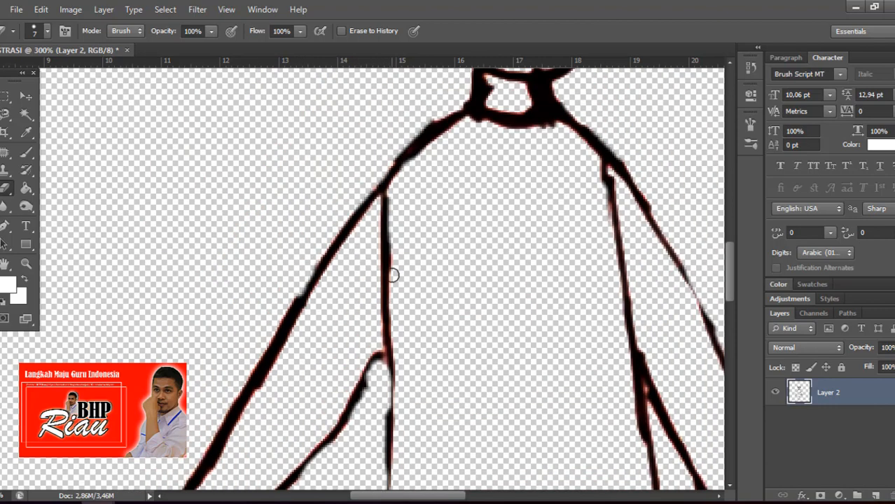
pyautogui.scroll(8, 390, 274)
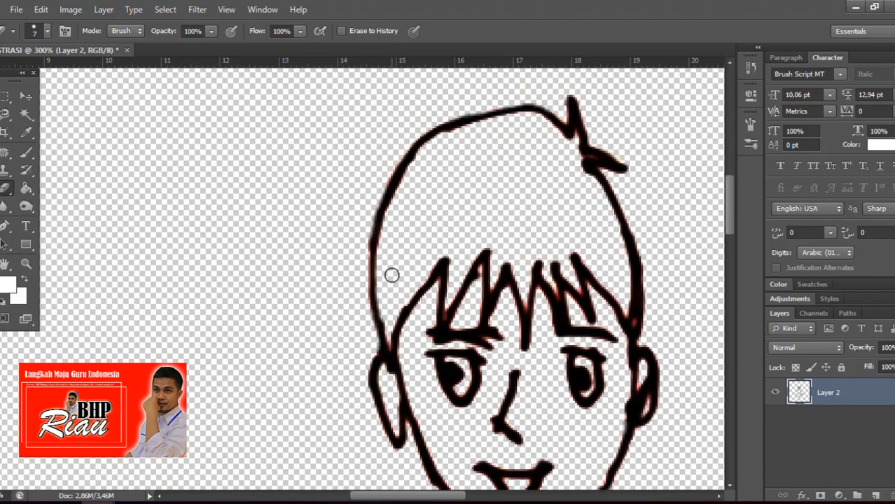
pyautogui.scroll(-1, 391, 275)
pyautogui.scroll(-3, 391, 275)
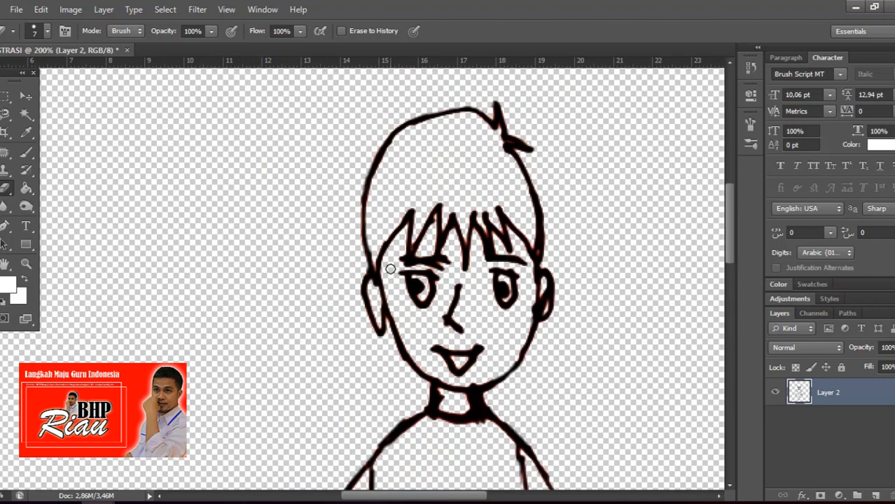
pyautogui.scroll(-3, 390, 269)
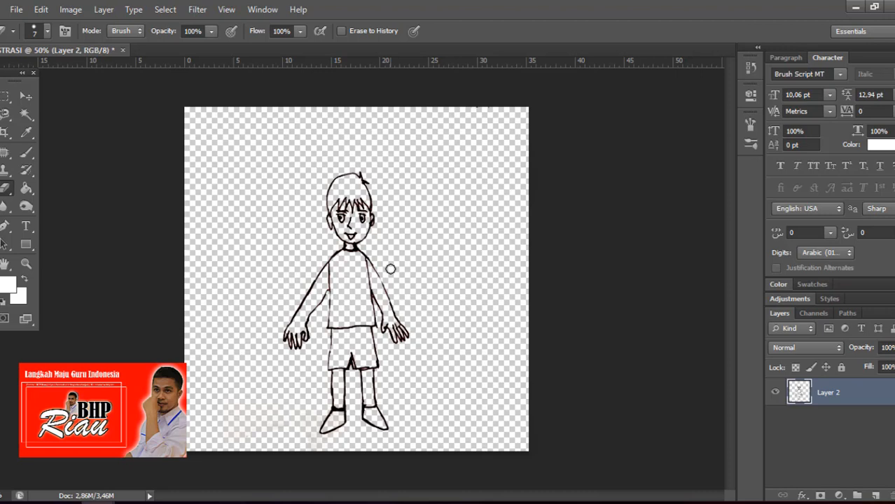
pyautogui.scroll(1, 390, 269)
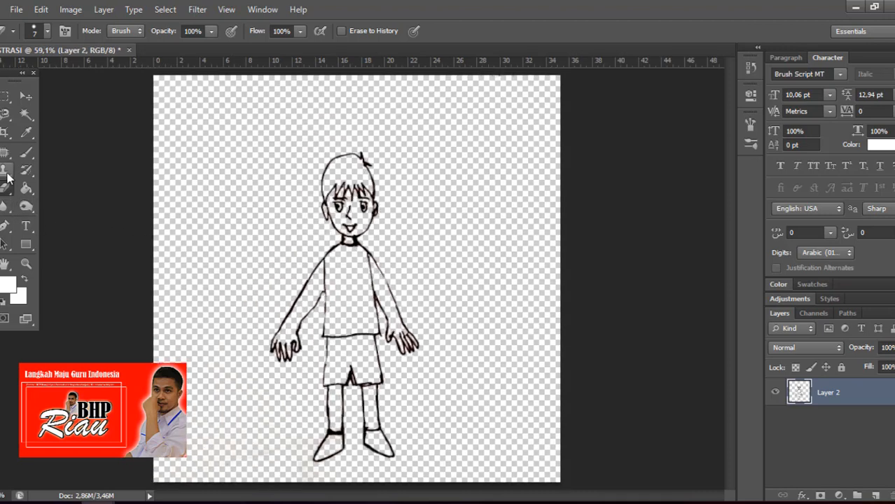
pyautogui.click(8, 284)
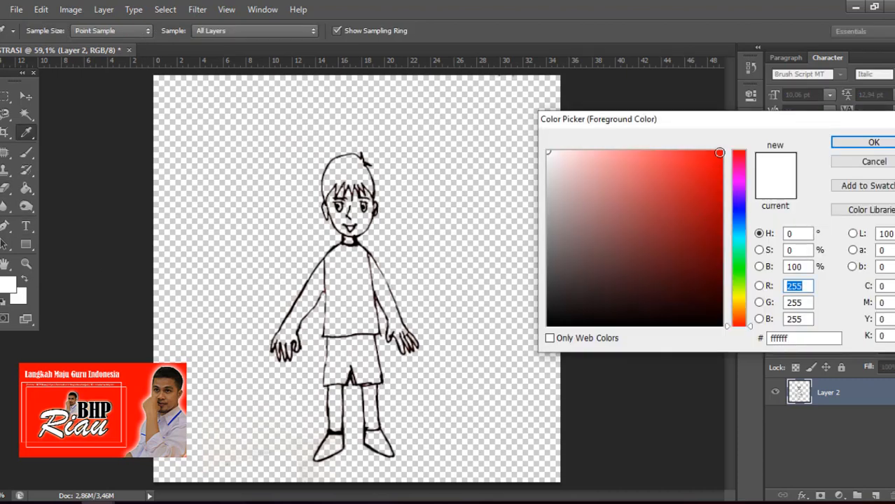
pyautogui.click(719, 154)
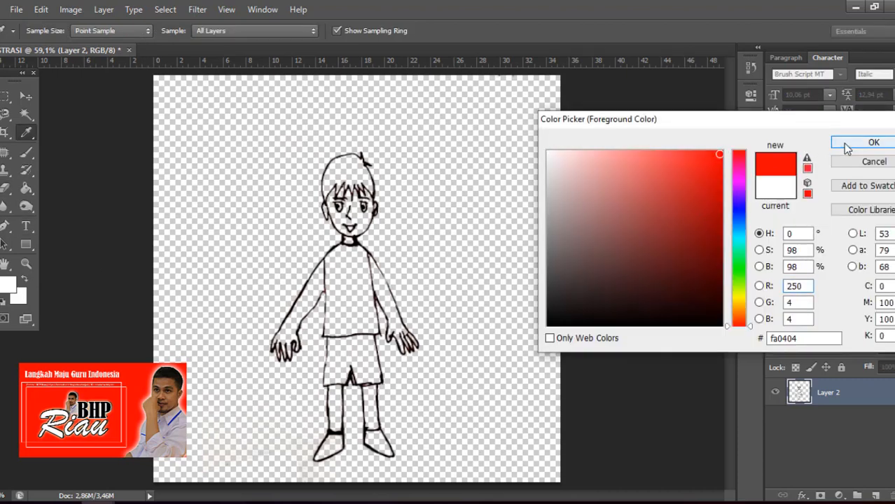
pyautogui.click(843, 145)
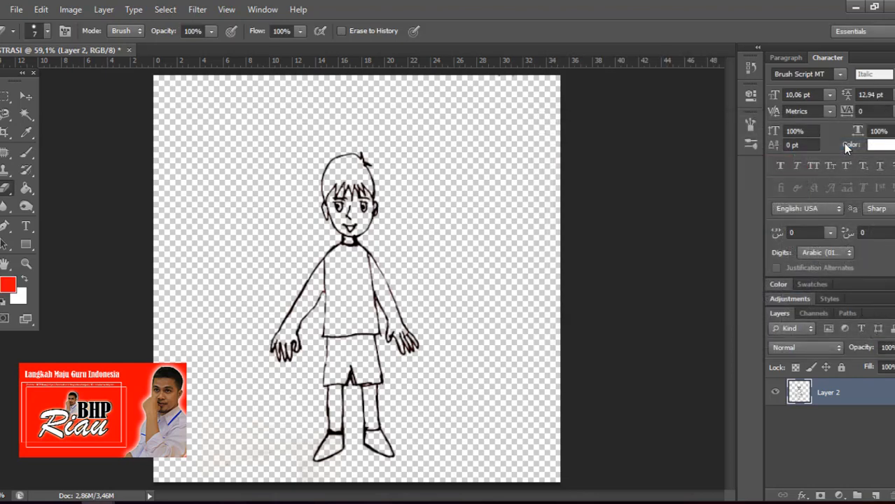
# Step: Fill the torso of the boy's shirt with the red foreground color using the Paint Bucket tool
pyautogui.click(34, 207)
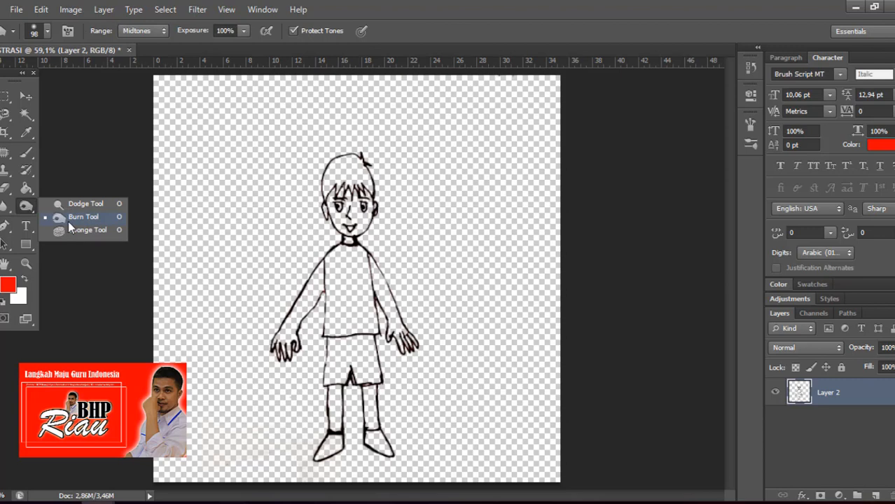
pyautogui.click(34, 195)
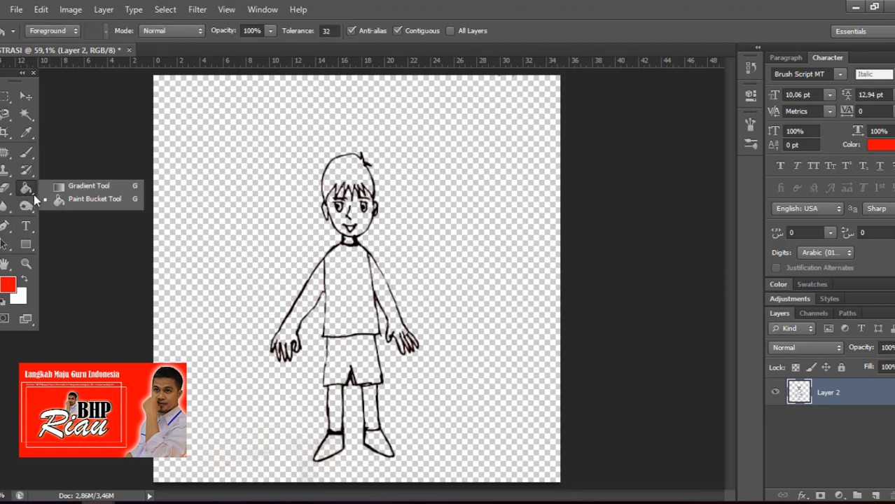
pyautogui.click(83, 200)
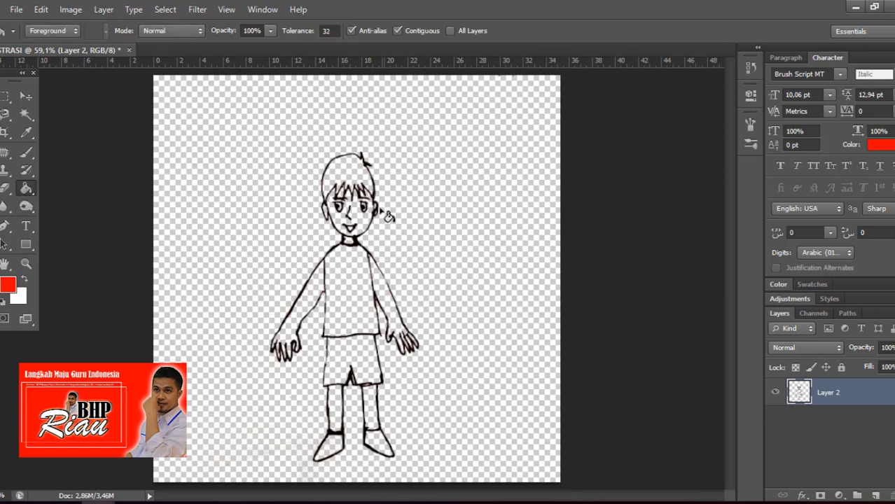
pyautogui.click(357, 298)
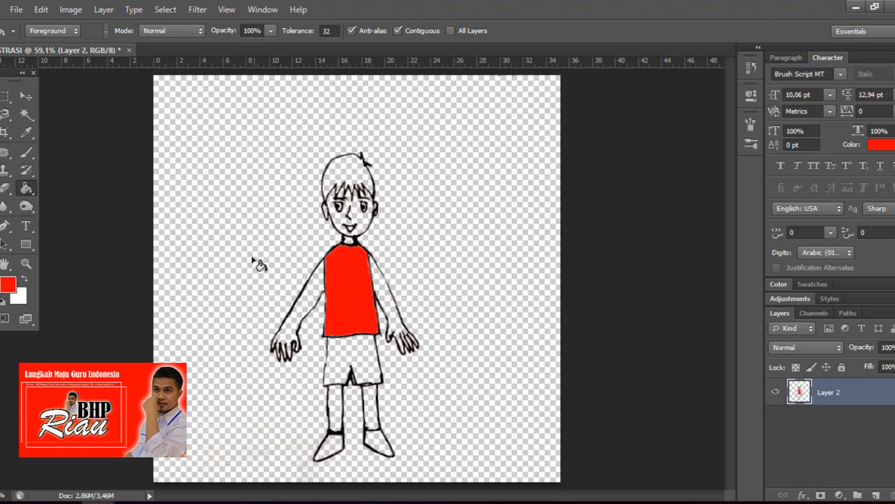
# Step: Set the foreground color to near-black, hex 040404
pyautogui.click(6, 188)
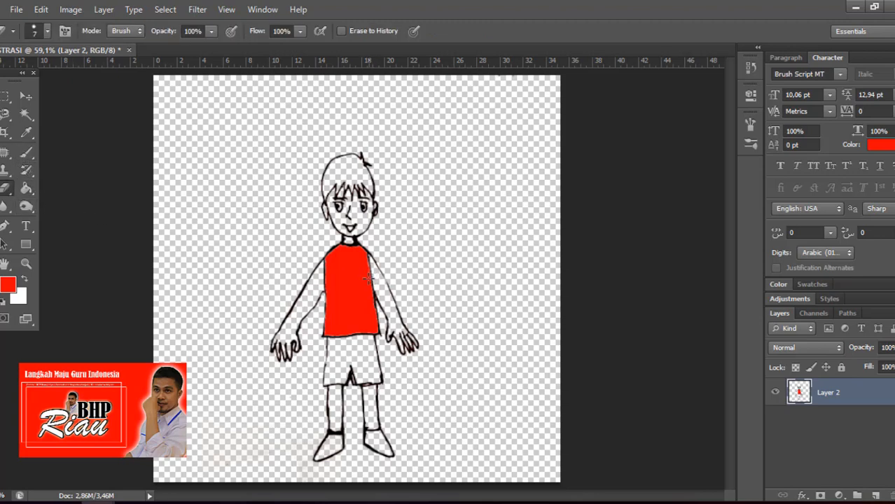
pyautogui.hotkey('ctrl', '+')
pyautogui.hotkey('ctrl', '+')
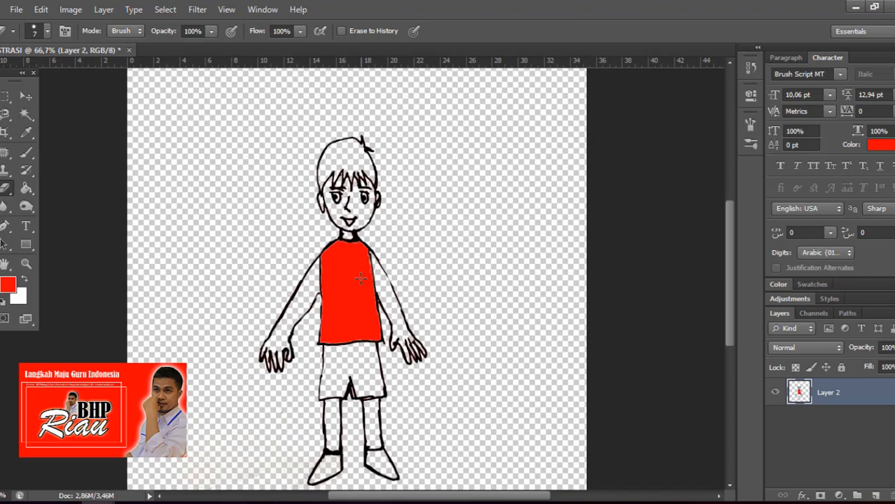
pyautogui.scroll(-4, 361, 278)
pyautogui.scroll(-1, 347, 292)
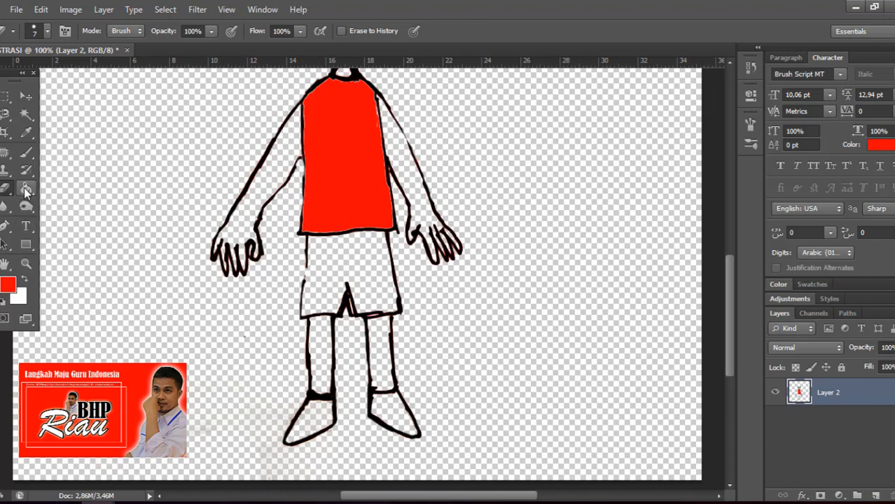
pyautogui.click(8, 285)
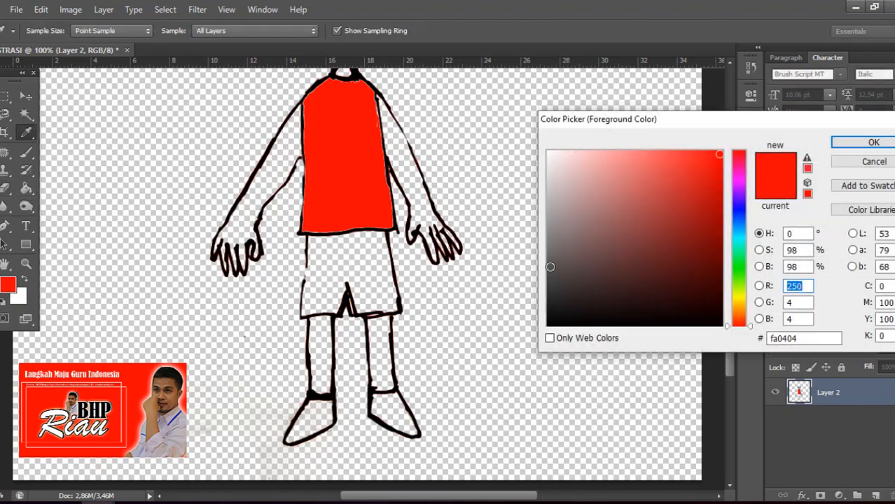
pyautogui.click(550, 267)
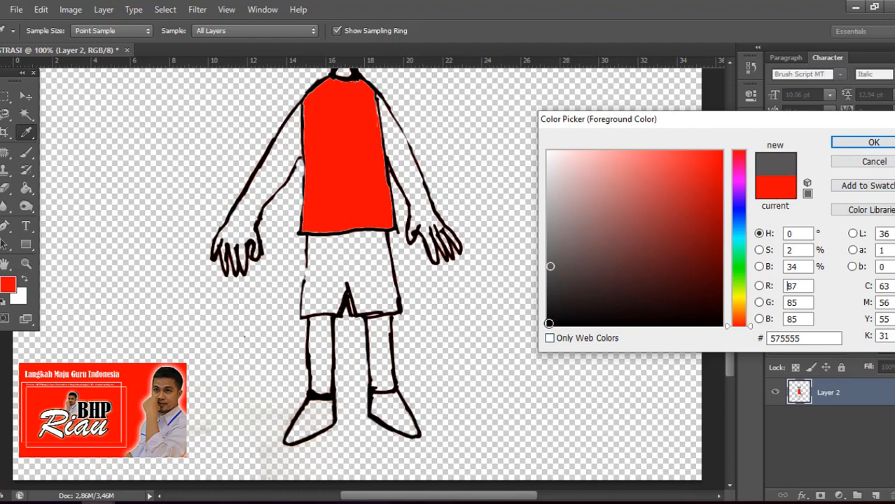
pyautogui.click(549, 324)
pyautogui.click(874, 142)
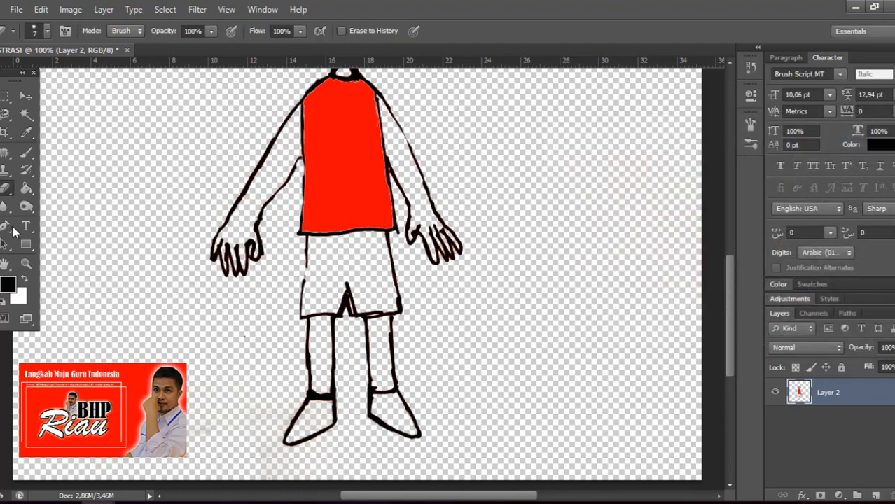
# Step: Try to fill the boy's shorts with the black foreground color using the Paint Bucket tool, and undo the fill
pyautogui.click(28, 190)
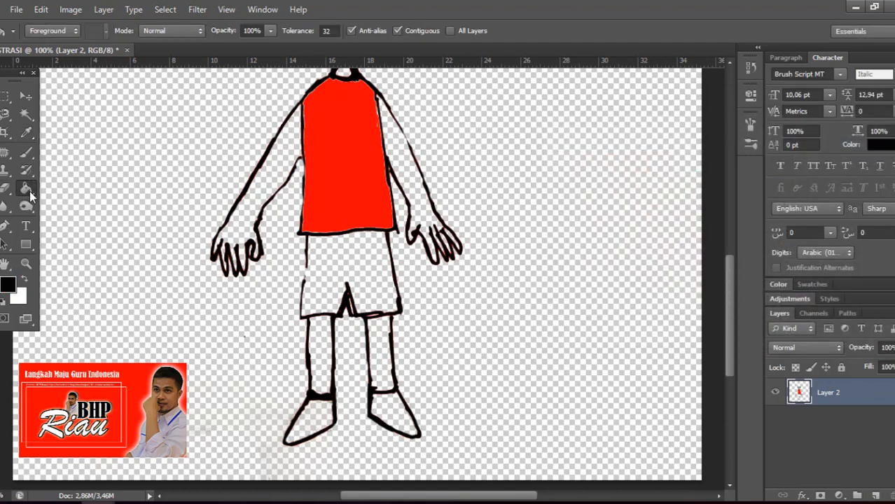
pyautogui.click(340, 273)
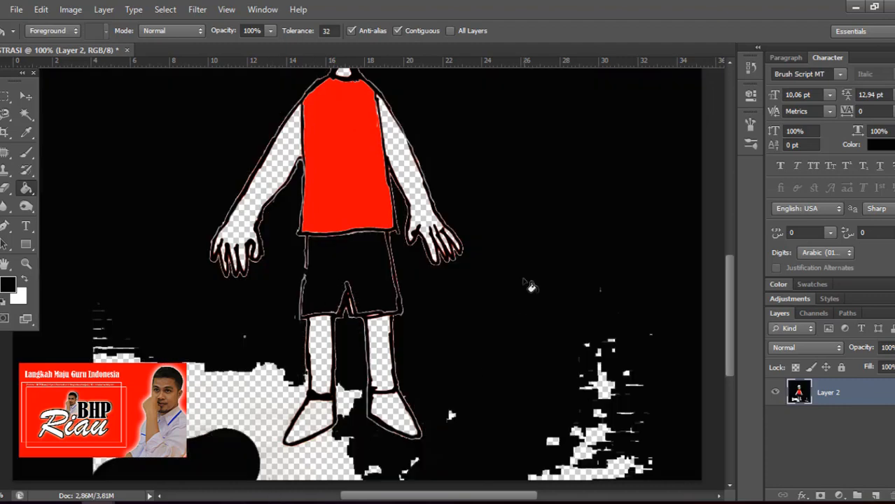
pyautogui.scroll(-3, 528, 284)
pyautogui.scroll(7, 528, 284)
pyautogui.scroll(3, 521, 280)
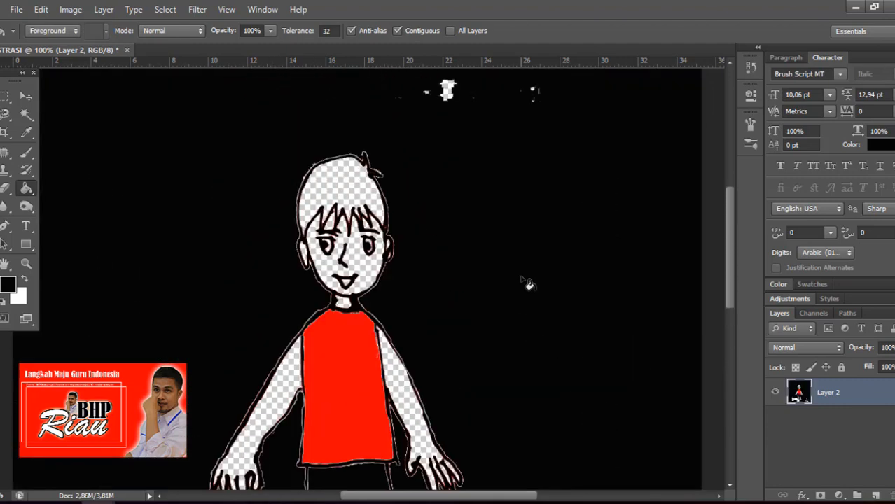
pyautogui.hotkey('ctrl', '-')
pyautogui.scroll(-3, 516, 283)
pyautogui.scroll(-3, 521, 287)
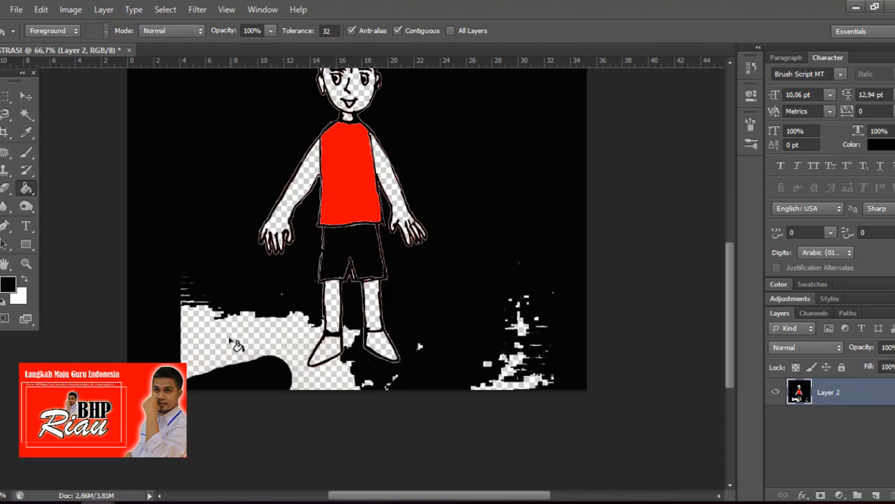
pyautogui.scroll(1, 236, 345)
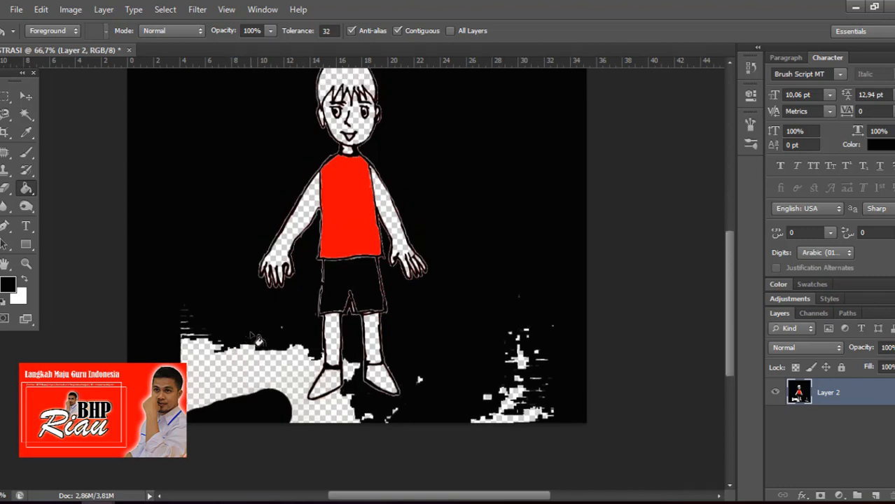
pyautogui.scroll(1, 429, 290)
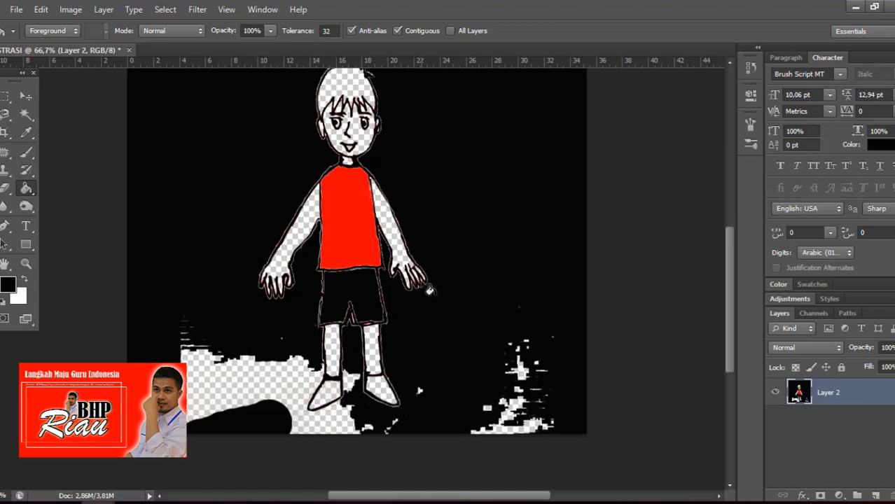
pyautogui.scroll(3, 429, 290)
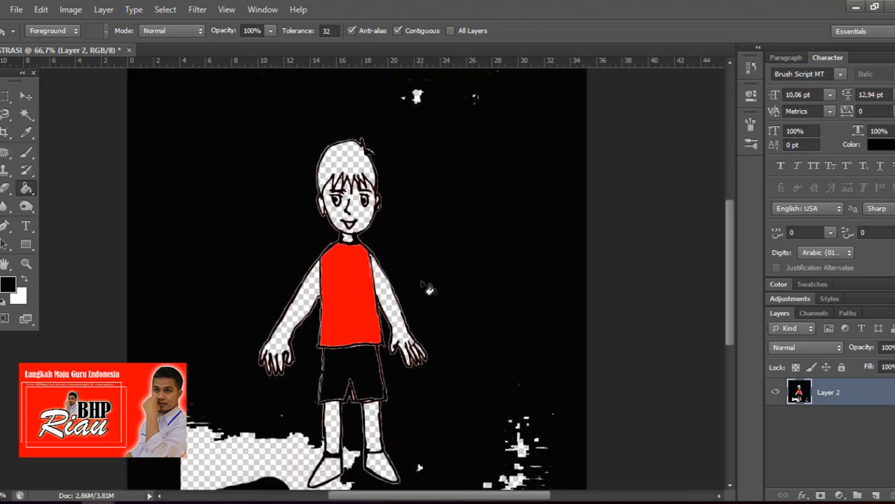
pyautogui.scroll(-3, 429, 289)
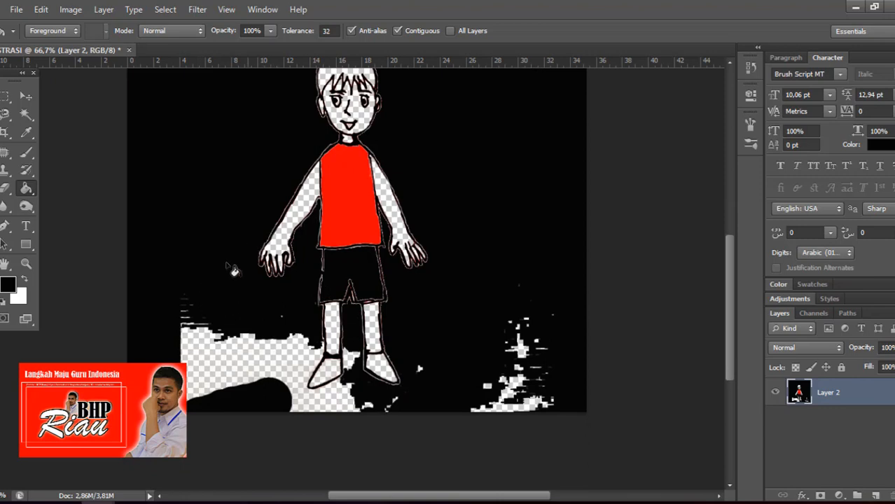
pyautogui.hotkey('ctrl', 'z')
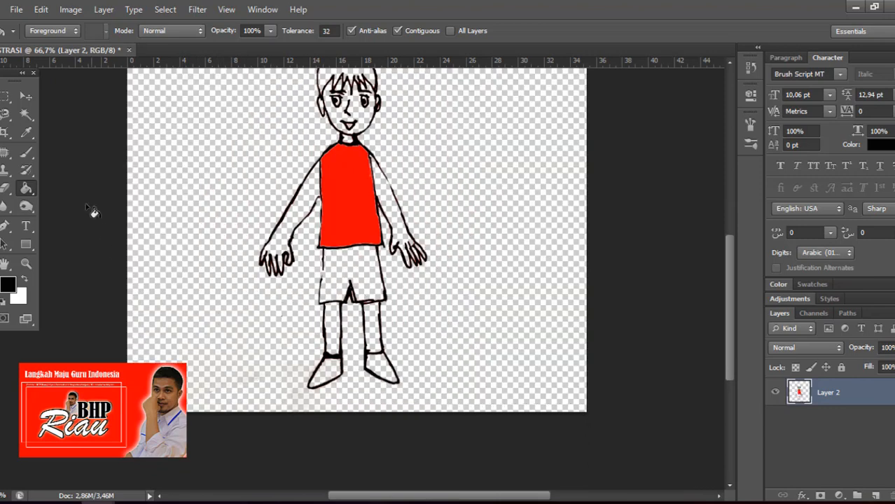
# Step: Close the gap in the left-hand side line of the shorts with a black 3 px Brush stroke
pyautogui.click(25, 152)
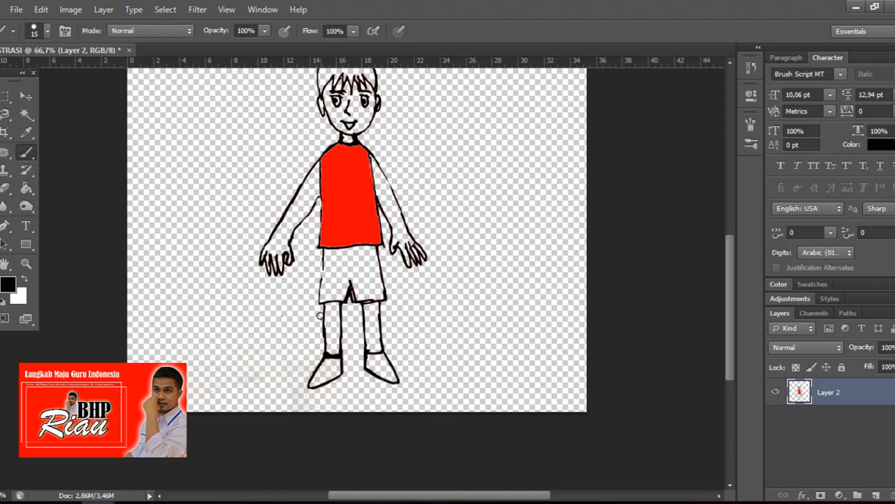
pyautogui.scroll(2, 325, 285)
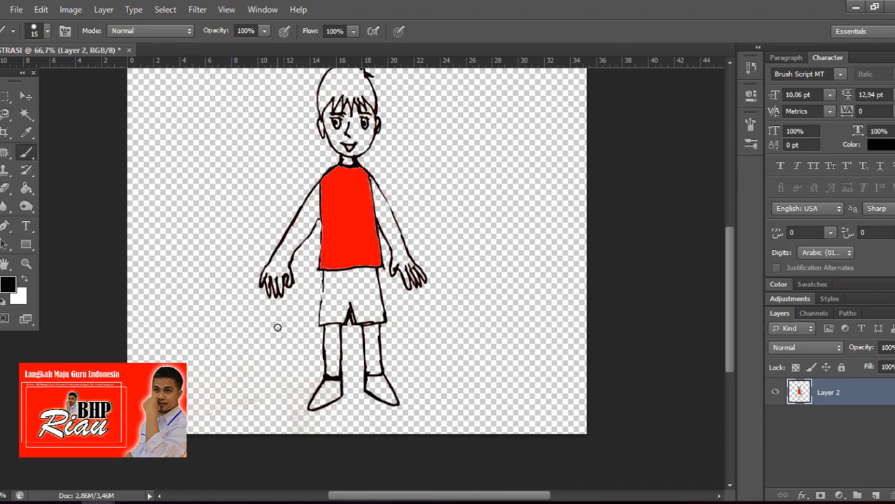
pyautogui.hotkey('ctrl', '+')
pyautogui.hotkey('ctrl', '+')
pyautogui.hotkey('ctrl', '+')
pyautogui.hotkey('ctrl', '+')
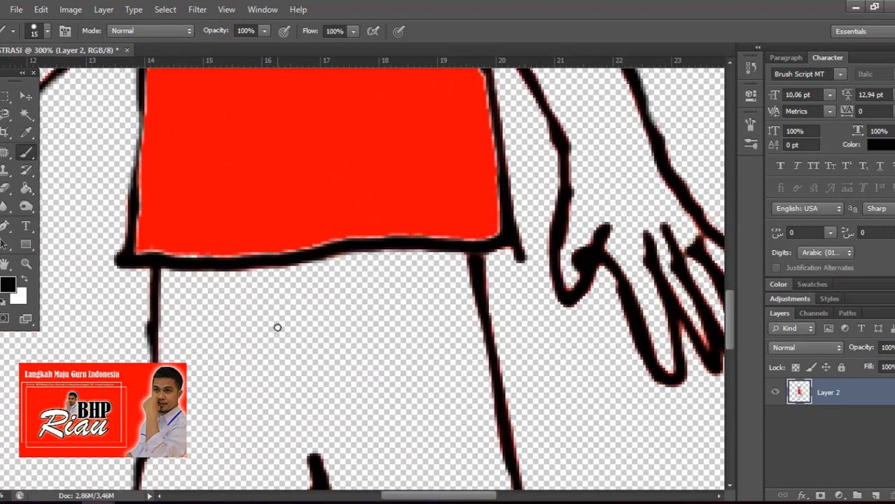
pyautogui.scroll(-5, 248, 332)
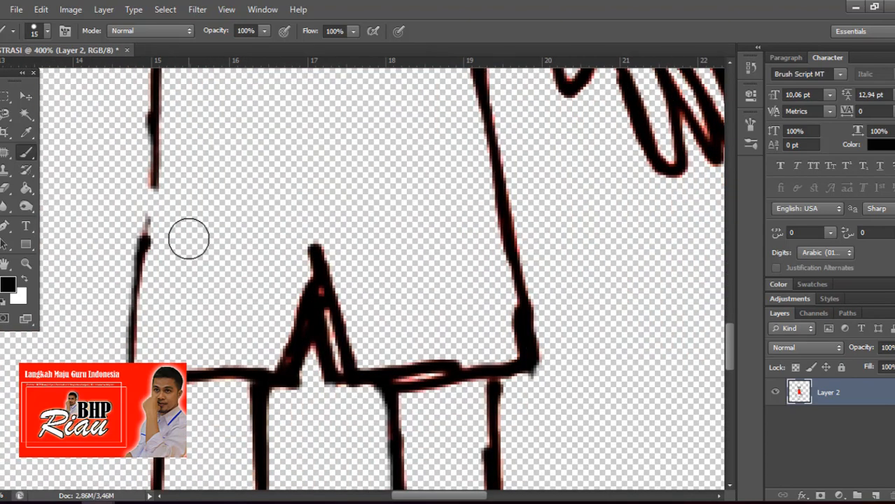
pyautogui.hotkey('ctrl', '+')
pyautogui.moveTo(421, 497); pyautogui.dragTo(392, 496)
pyautogui.click(28, 155)
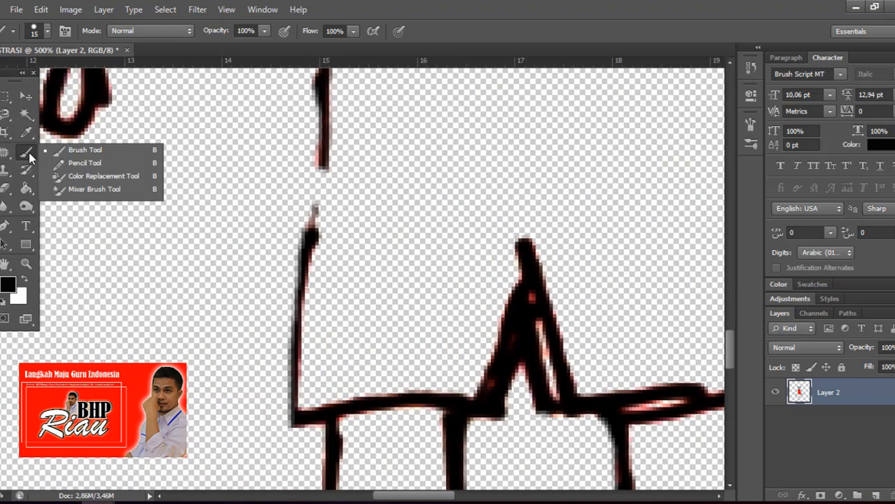
pyautogui.click(78, 150)
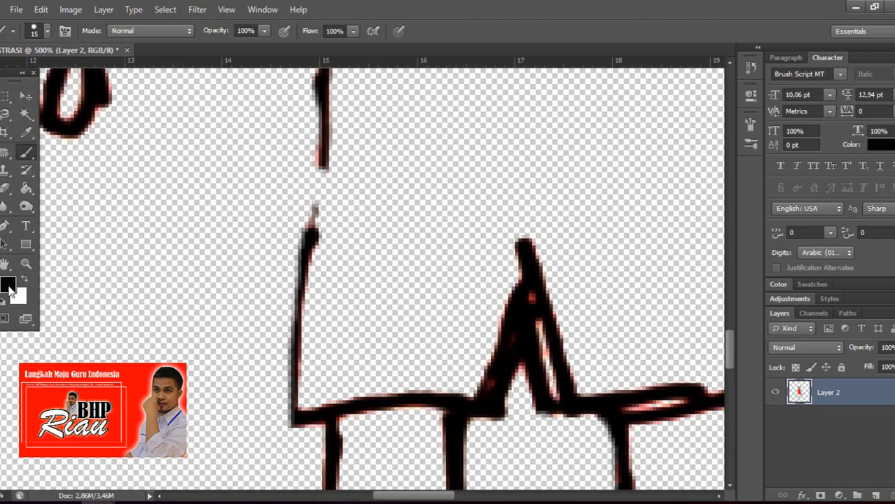
pyautogui.rightClick(310, 166)
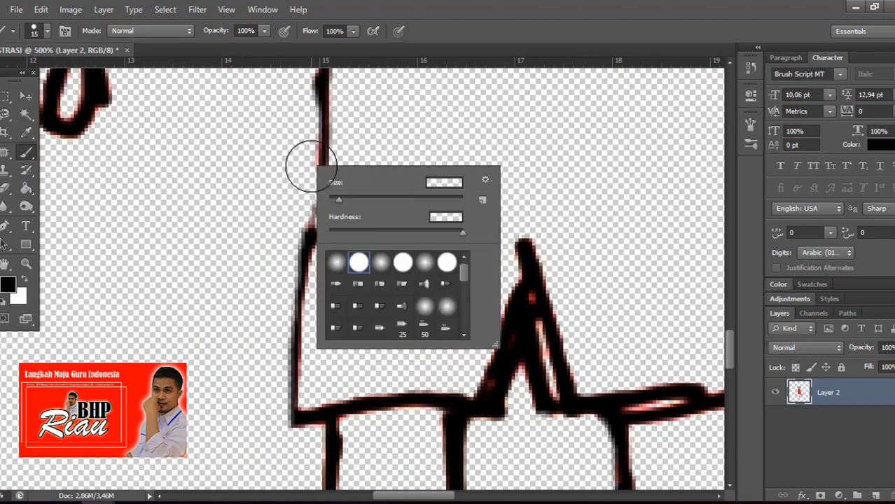
pyautogui.click(334, 199)
pyautogui.moveTo(333, 197); pyautogui.dragTo(330, 198)
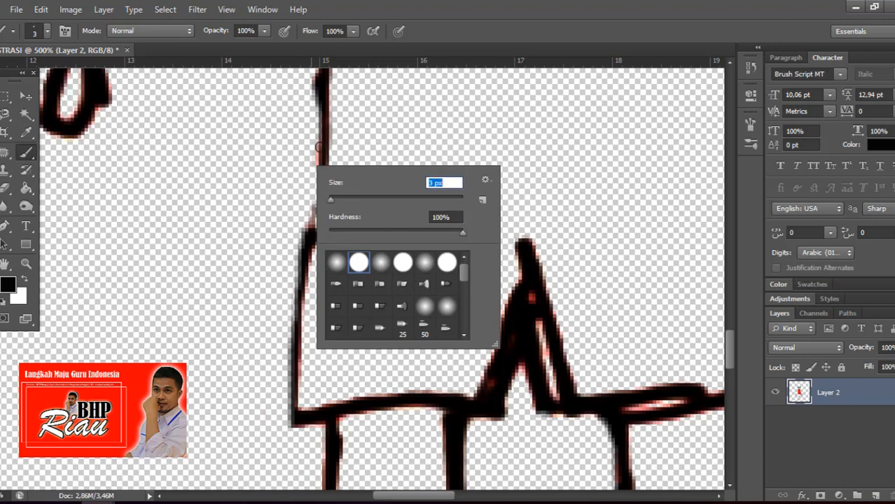
pyautogui.press('Return')
pyautogui.moveTo(322, 170)
pyautogui.mouseDown()
pyautogui.moveTo(316, 228)
pyautogui.moveTo(324, 177)
pyautogui.mouseUp()
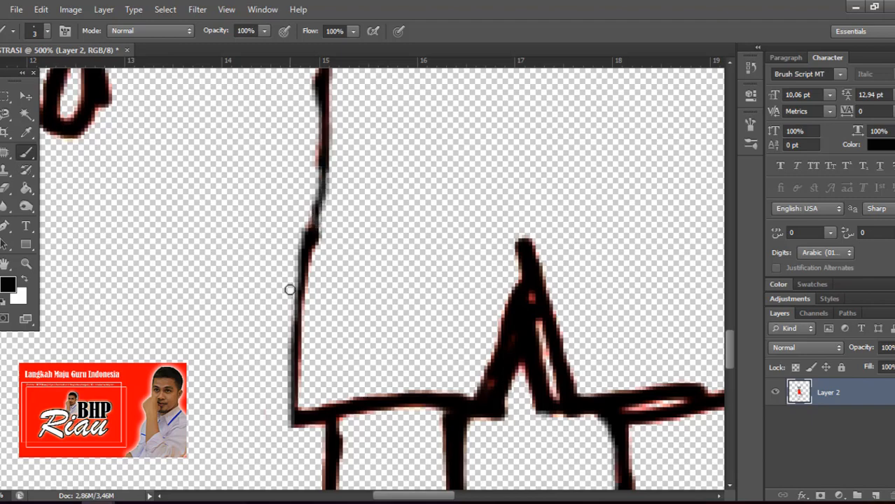
# Step: Fill the boy's shorts with the black foreground color using the Paint Bucket tool
pyautogui.scroll(-5, 290, 289)
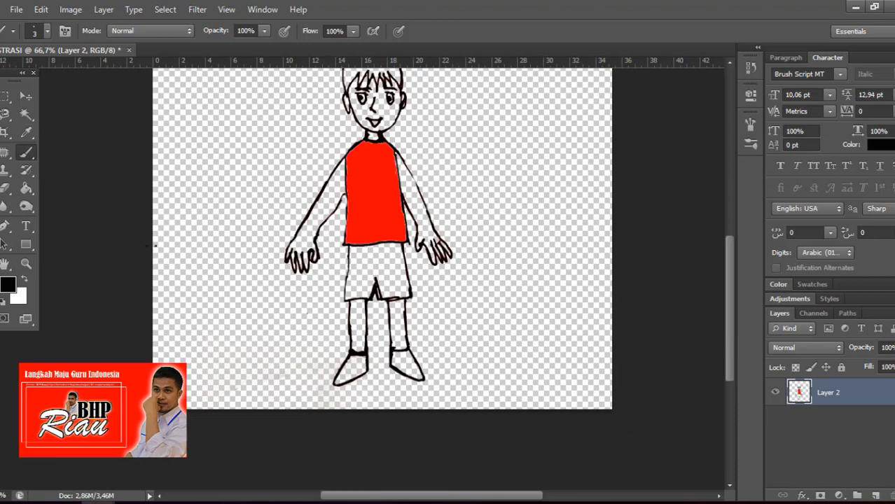
pyautogui.click(26, 188)
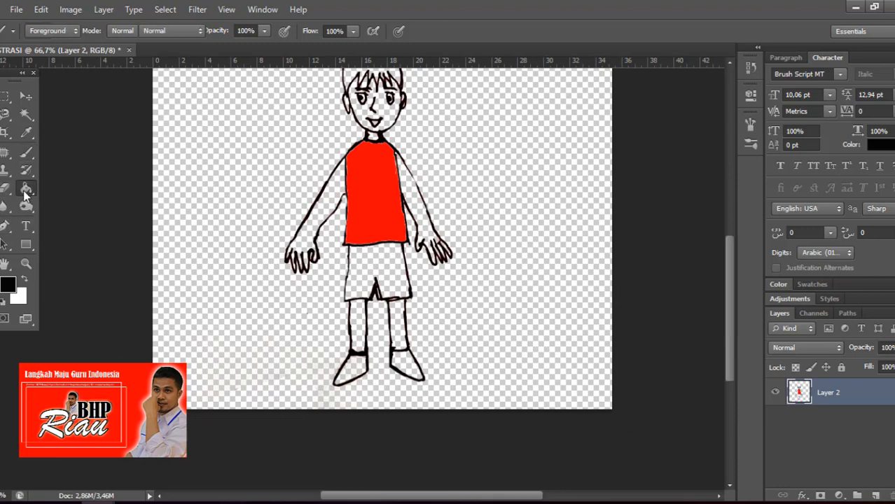
pyautogui.click(363, 289)
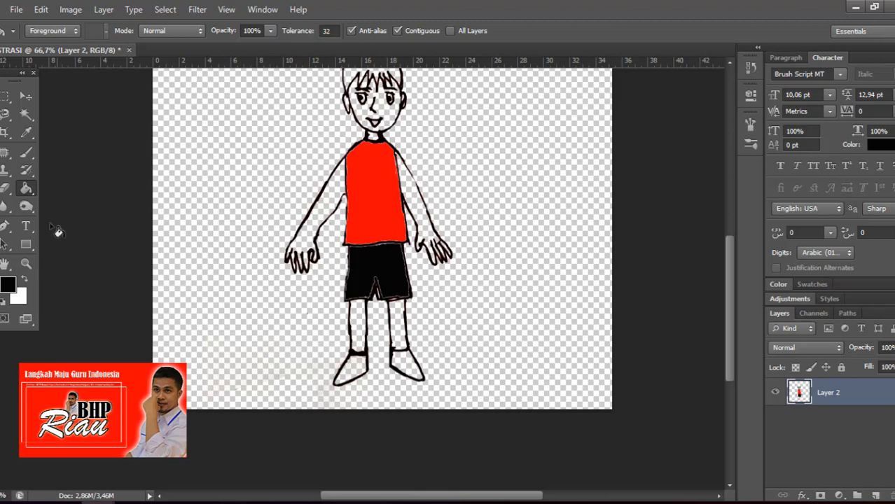
# Step: Set the foreground color to a pale cream skin tone with a hue of 68°
pyautogui.click(7, 283)
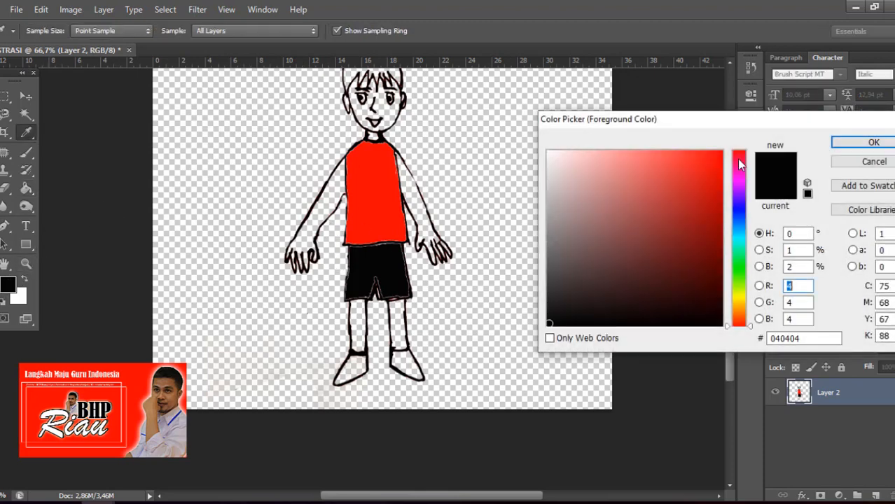
pyautogui.click(739, 293)
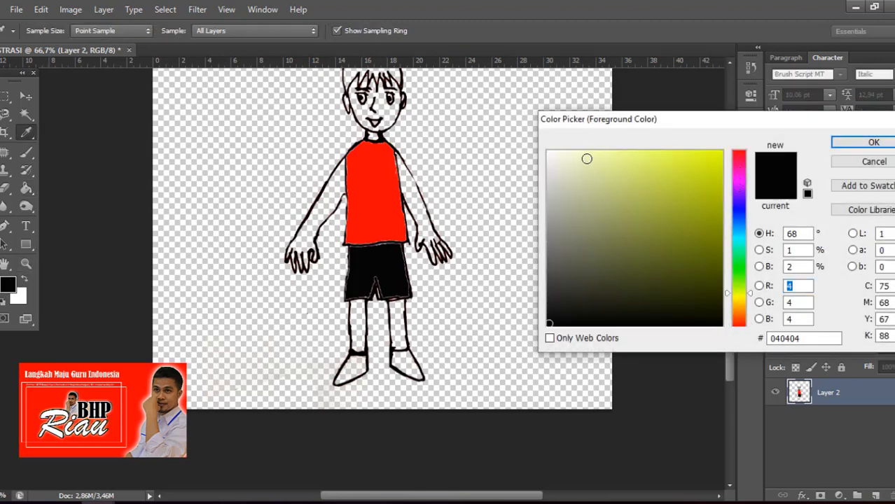
pyautogui.click(570, 156)
pyautogui.click(868, 142)
pyautogui.press('g')
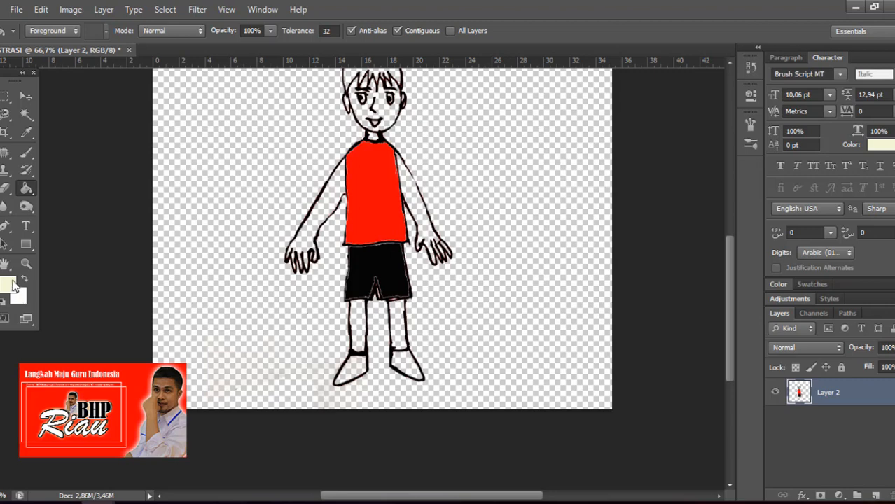
# Step: Fill both of the boy's arms and both legs with the pale cream foreground color using the Paint Bucket tool
pyautogui.click(329, 205)
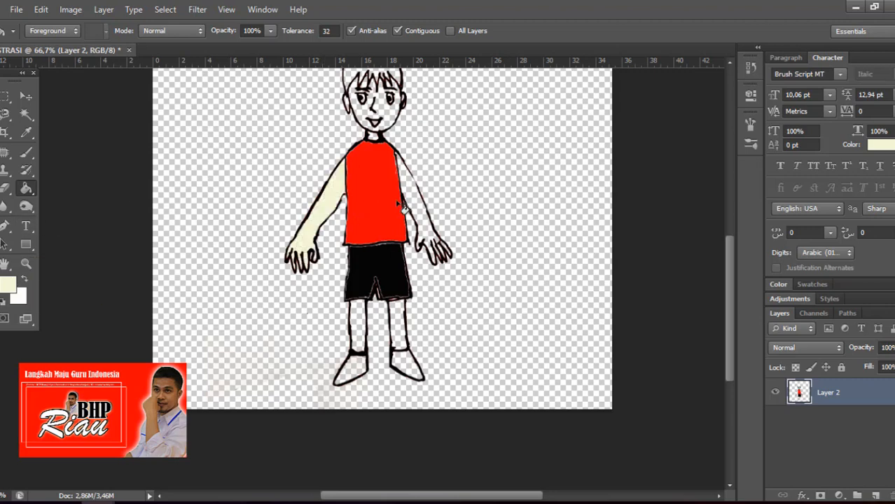
pyautogui.click(419, 212)
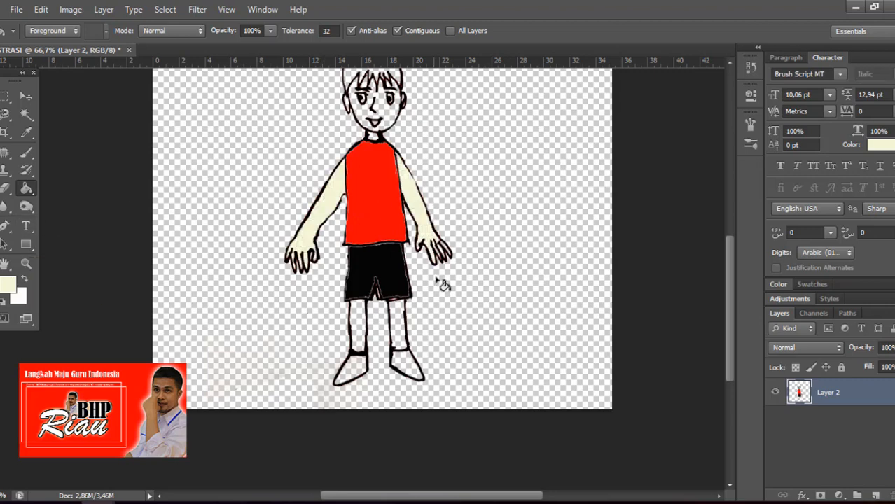
pyautogui.click(363, 335)
pyautogui.click(401, 328)
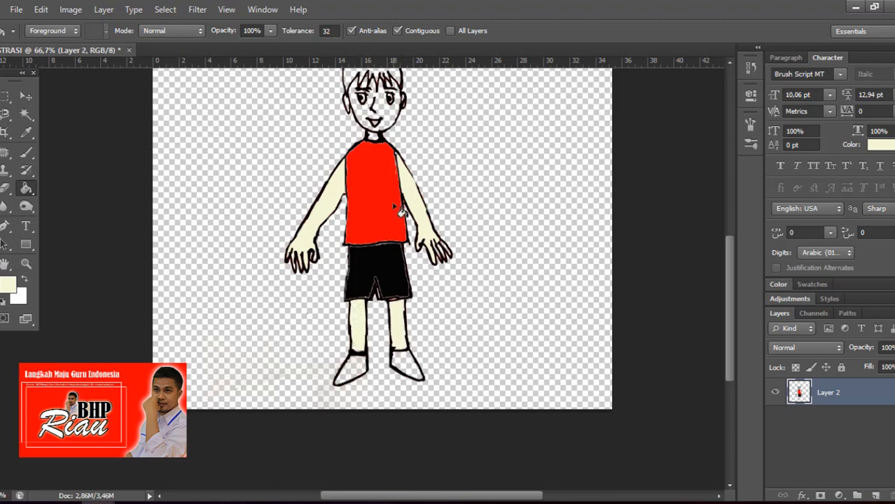
# Step: Fill the boy's face with the pale cream foreground color and try to fill the right-hand ear
pyautogui.scroll(3, 396, 209)
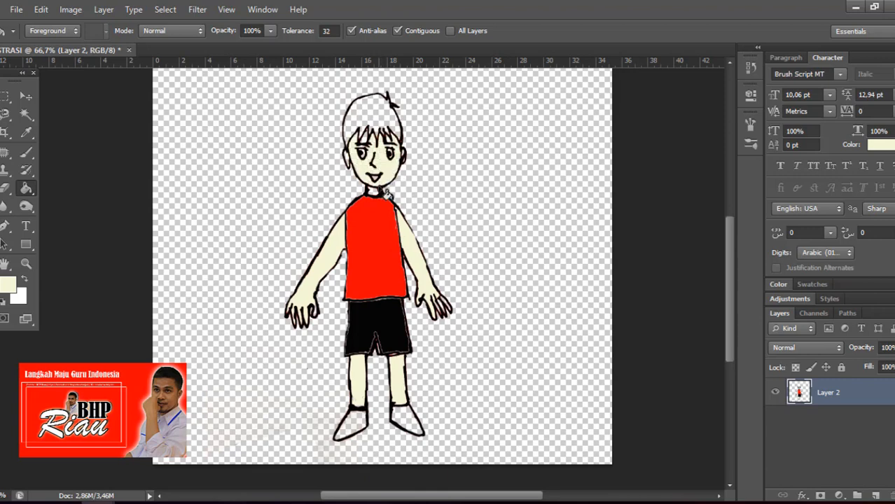
pyautogui.click(412, 163)
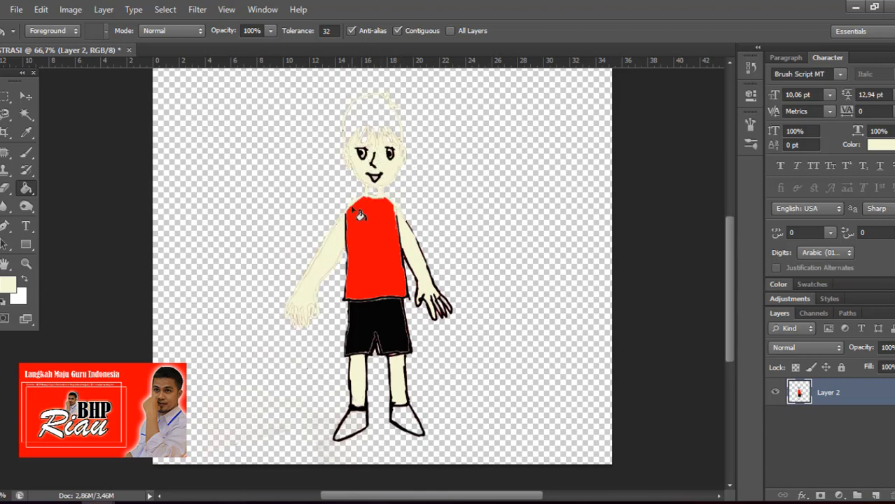
# Step: Undo the last ear fill and fill the boy's neck with the pale cream color using the Paint Bucket tool
pyautogui.hotkey('ctrl', 'z')
pyautogui.hotkey('ctrl', '+')
pyautogui.hotkey('ctrl', '+')
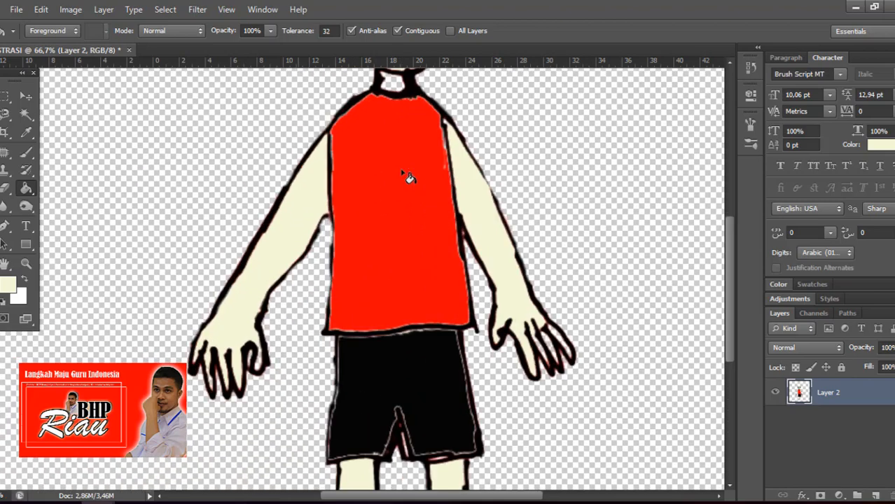
pyautogui.scroll(4, 410, 182)
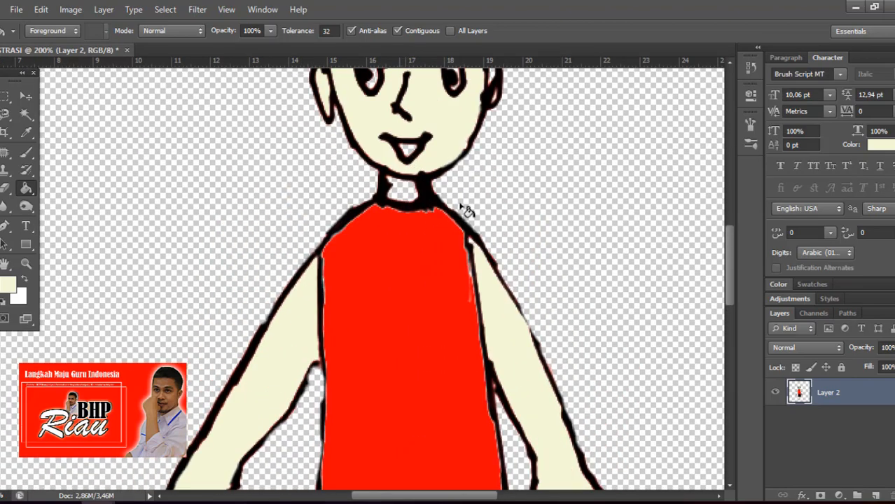
pyautogui.scroll(3, 490, 190)
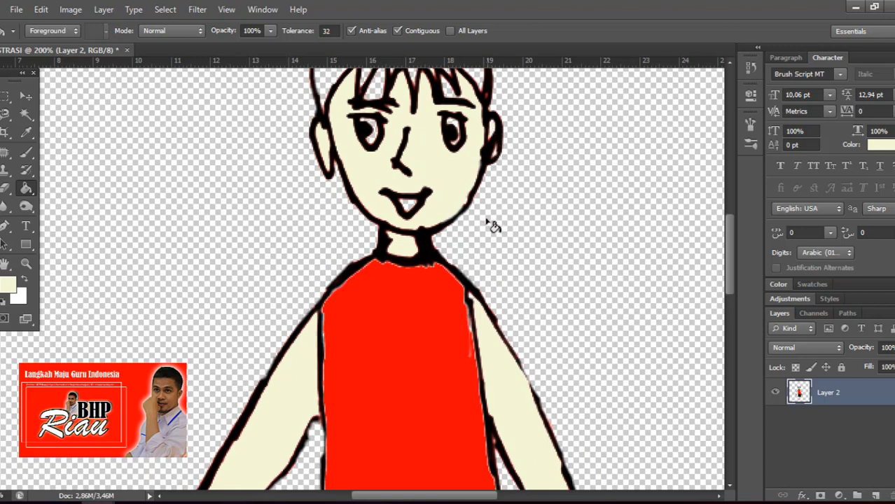
pyautogui.scroll(6, 489, 224)
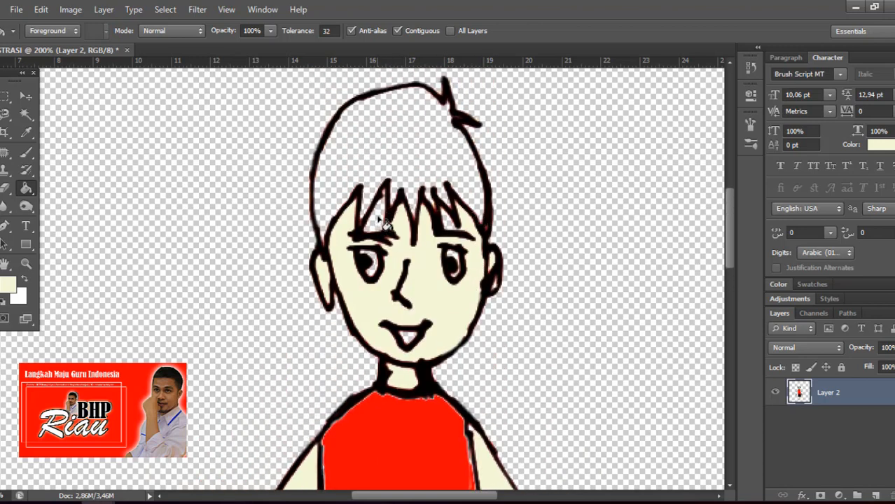
# Step: Set the foreground color to near-white fbfcf8 and fill the whites of both eyes with it
pyautogui.hotkey('ctrl', '-')
pyautogui.hotkey('ctrl', '-')
pyautogui.hotkey('ctrl', '-')
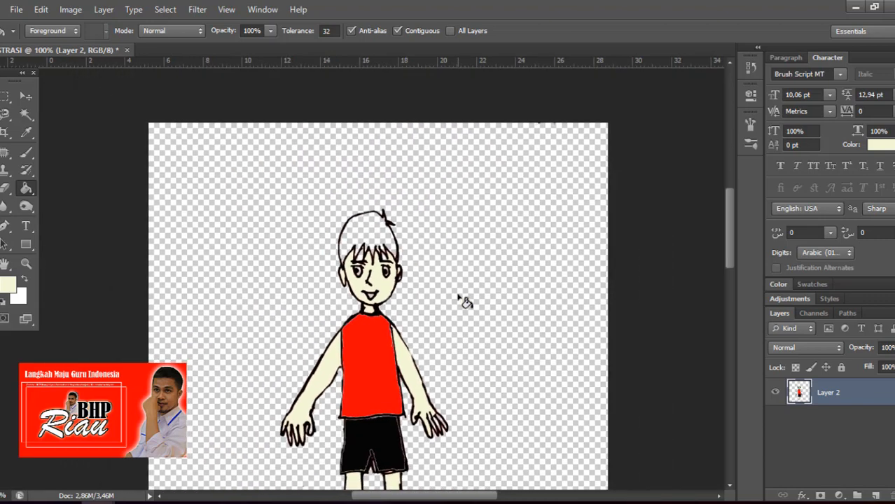
pyautogui.hotkey('ctrl', '+')
pyautogui.hotkey('ctrl', '+')
pyautogui.hotkey('ctrl', '+')
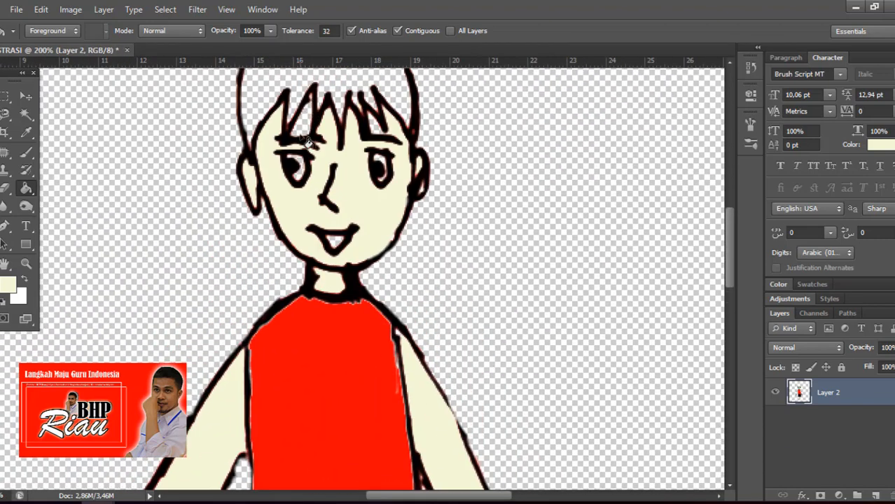
pyautogui.scroll(2, 322, 189)
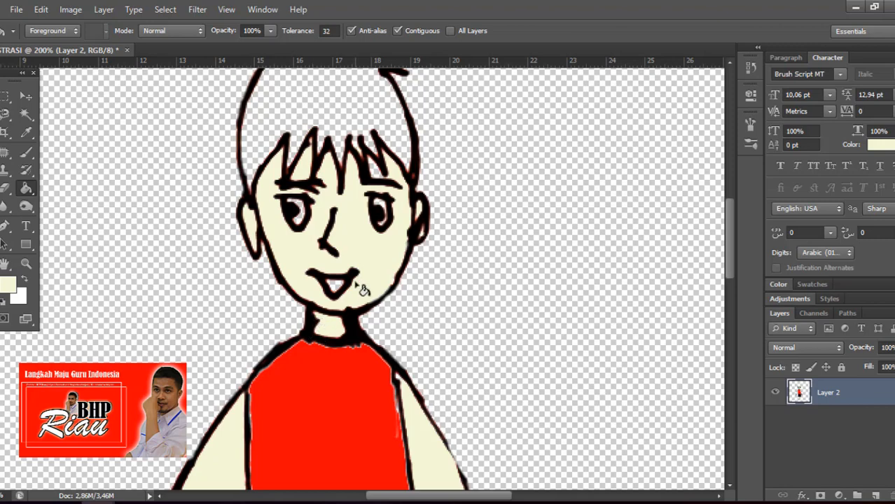
pyautogui.click(8, 284)
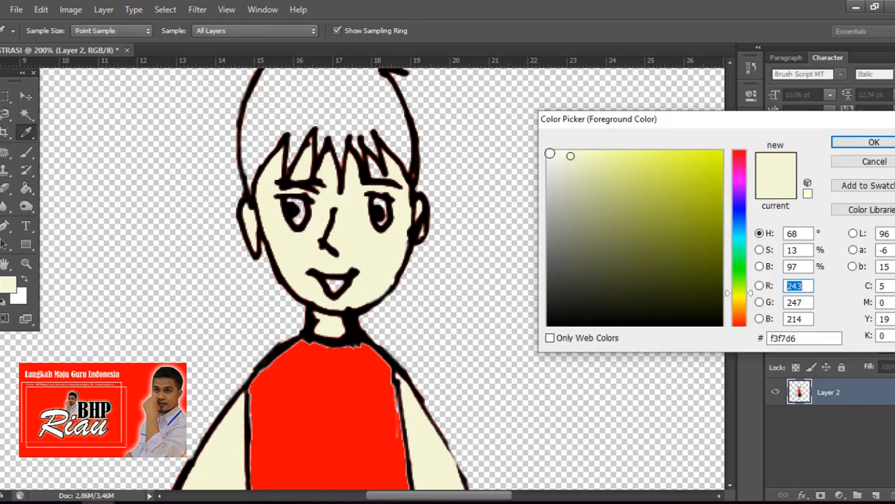
pyautogui.click(549, 153)
pyautogui.click(873, 142)
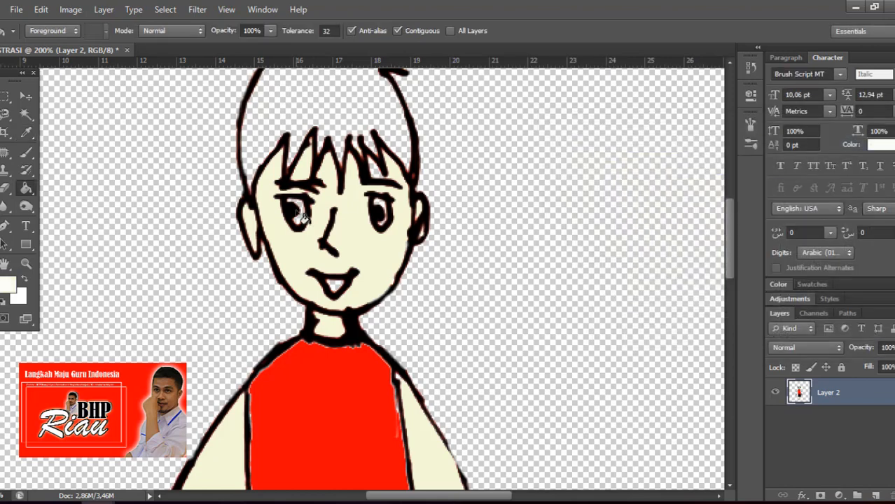
pyautogui.click(301, 221)
pyautogui.click(383, 204)
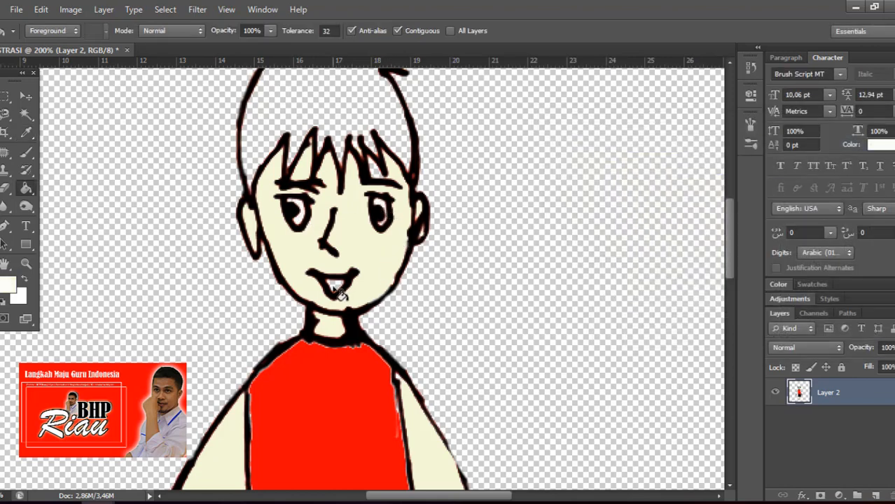
# Step: Set the foreground color to gray a6a6a6 and fill the inside of the boy's mouth with it
pyautogui.click(8, 284)
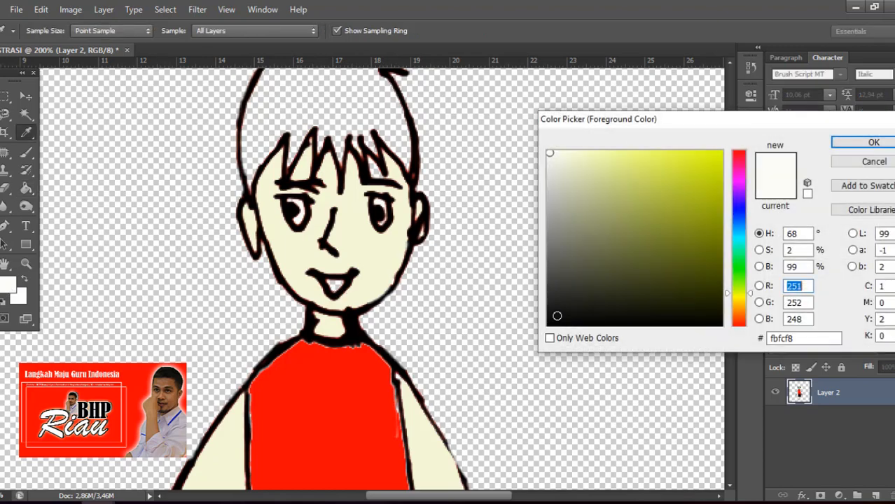
pyautogui.moveTo(553, 261); pyautogui.dragTo(566, 202)
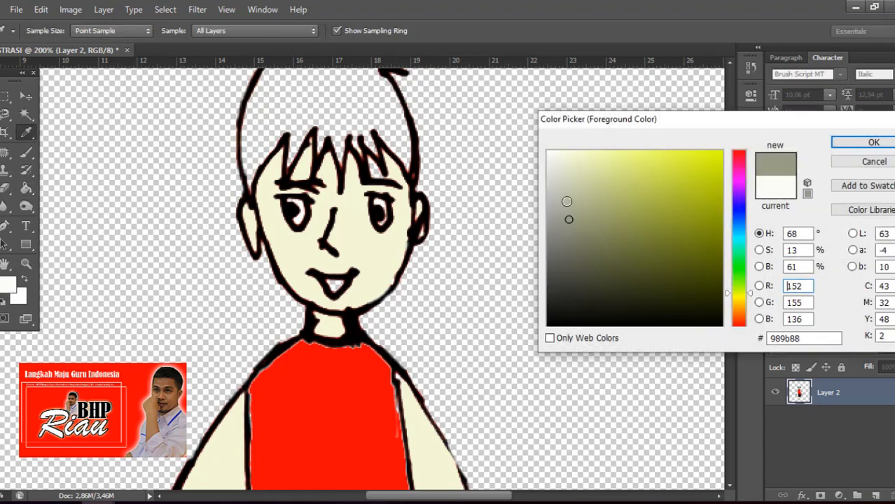
pyautogui.moveTo(583, 280); pyautogui.dragTo(577, 245)
pyautogui.moveTo(567, 206)
pyautogui.mouseDown()
pyautogui.moveTo(551, 196)
pyautogui.moveTo(551, 222)
pyautogui.moveTo(547, 211)
pyautogui.mouseUp()
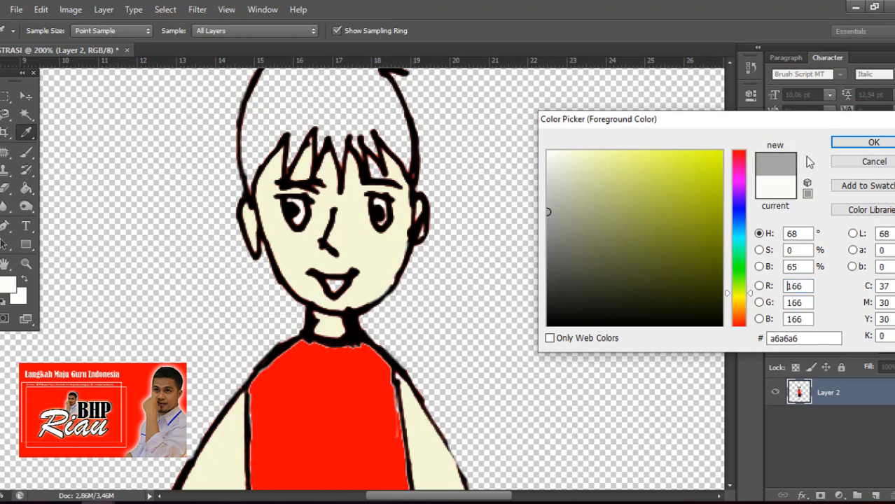
pyautogui.click(840, 144)
pyautogui.press('g')
pyautogui.click(342, 288)
# Step: Set the foreground color to near-black 040404 and fill the boy's hair with it
pyautogui.scroll(3, 386, 279)
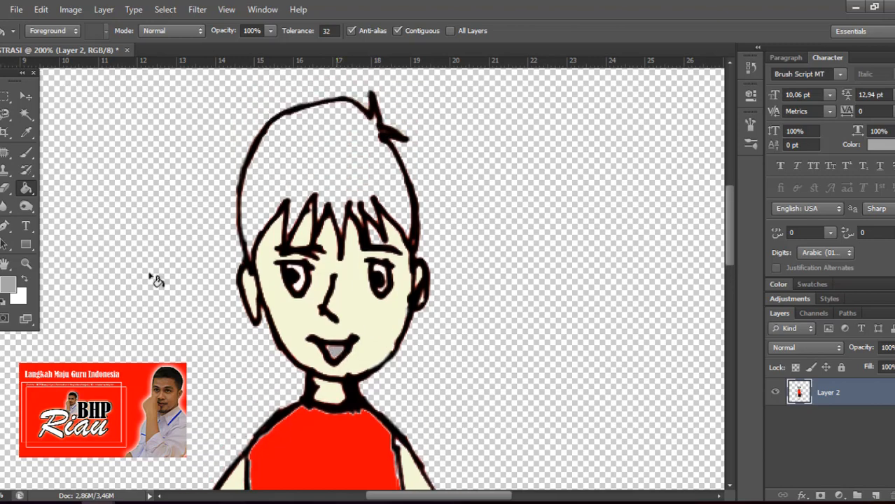
pyautogui.click(12, 283)
pyautogui.click(551, 322)
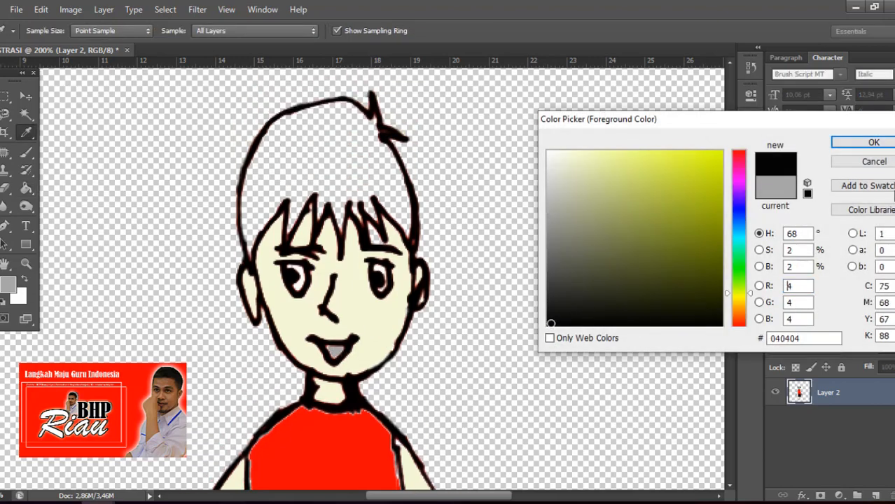
pyautogui.click(875, 144)
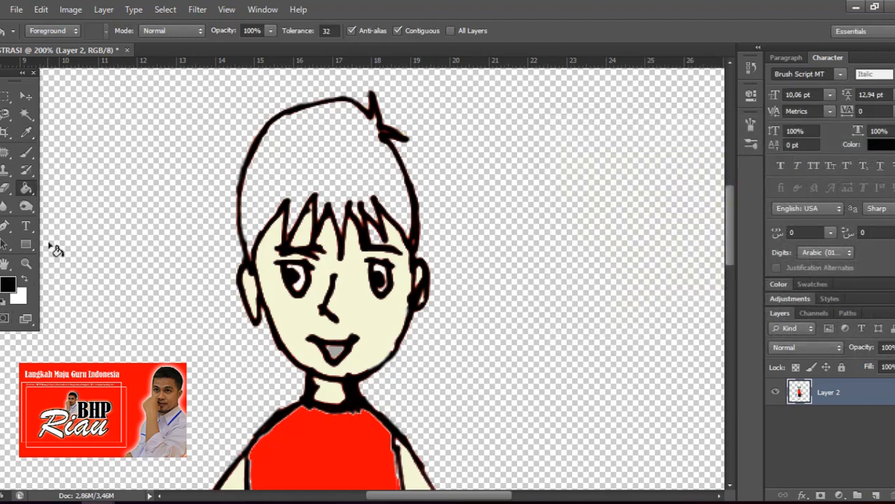
pyautogui.scroll(3, 282, 275)
pyautogui.click(323, 201)
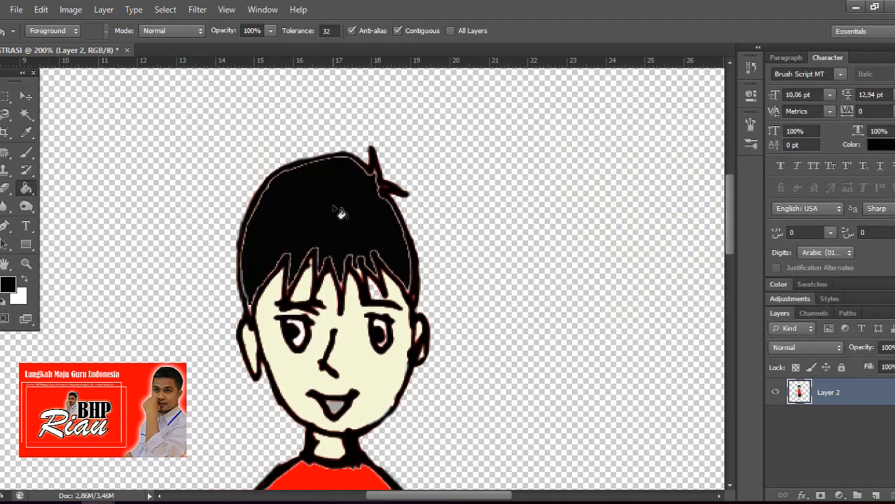
pyautogui.click(353, 224)
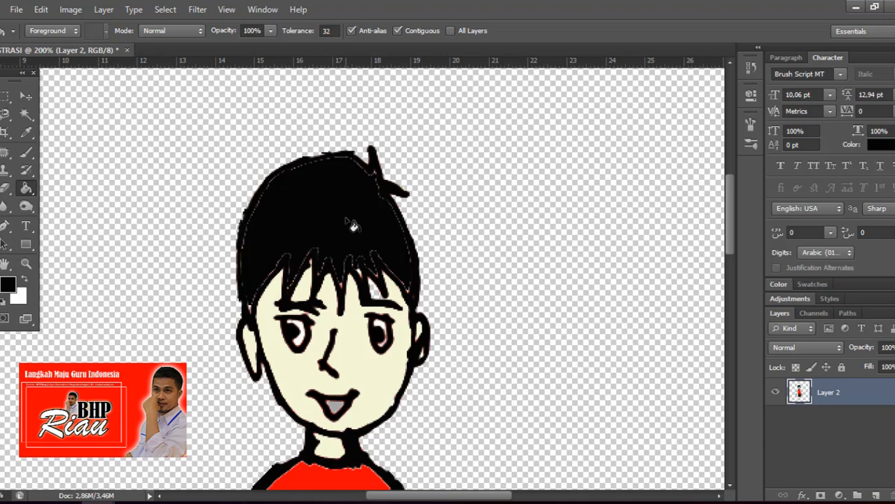
# Step: Fill both shoes with near-black 040404 using the Paint Bucket tool, undoing the extra fill over the outlines
pyautogui.scroll(-8, 354, 228)
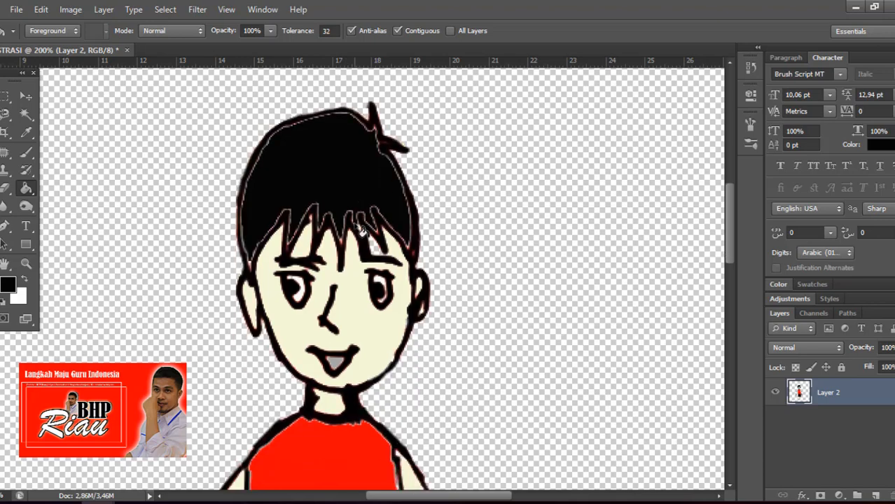
pyautogui.scroll(-13, 361, 231)
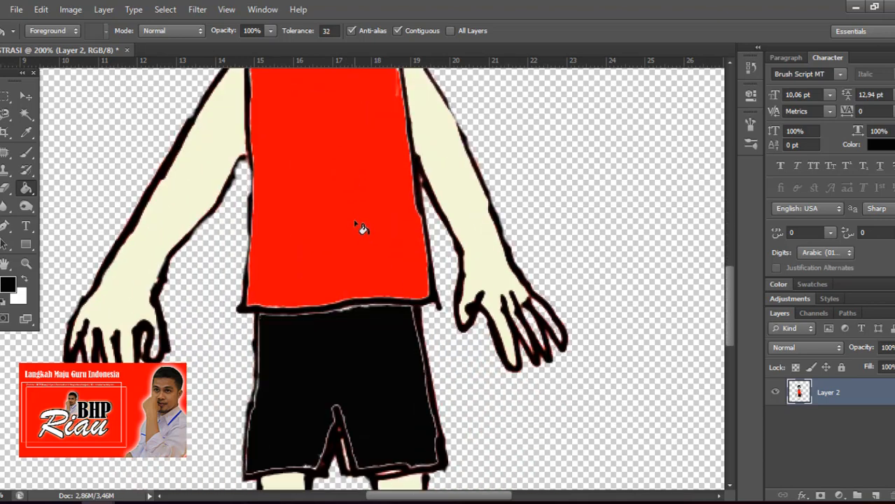
pyautogui.scroll(-6, 361, 228)
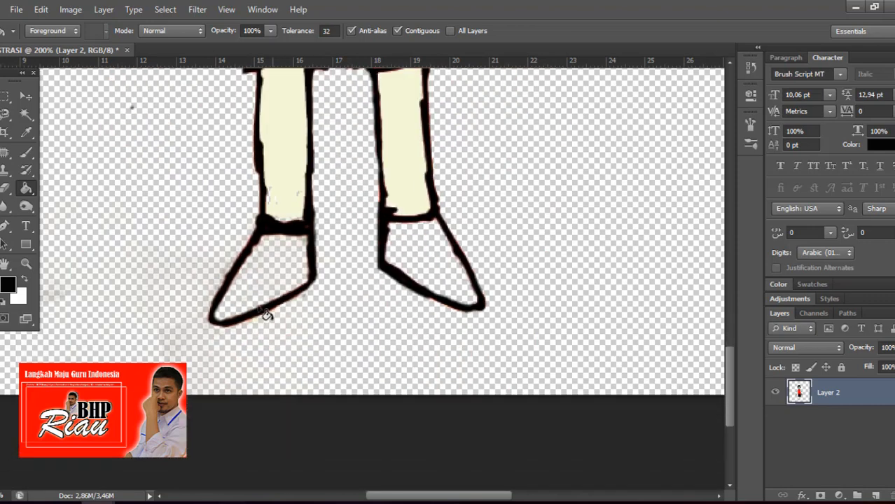
pyautogui.click(8, 283)
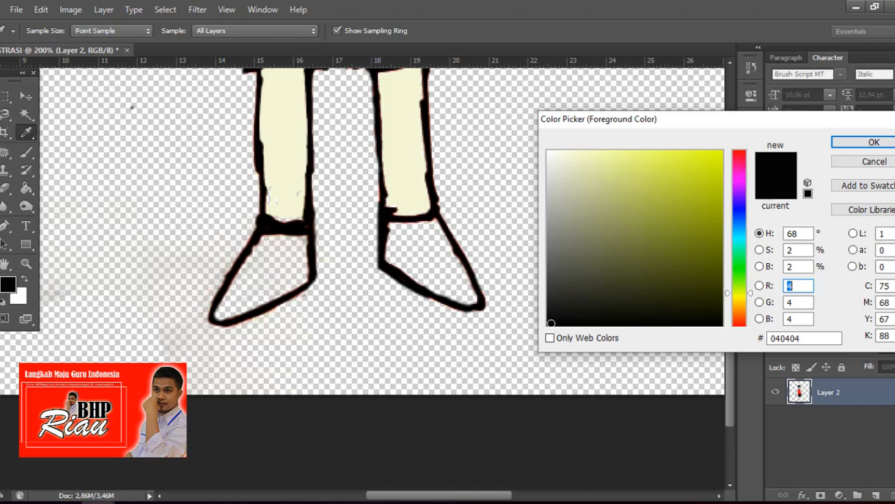
pyautogui.click(873, 142)
pyautogui.press('g')
pyautogui.click(256, 286)
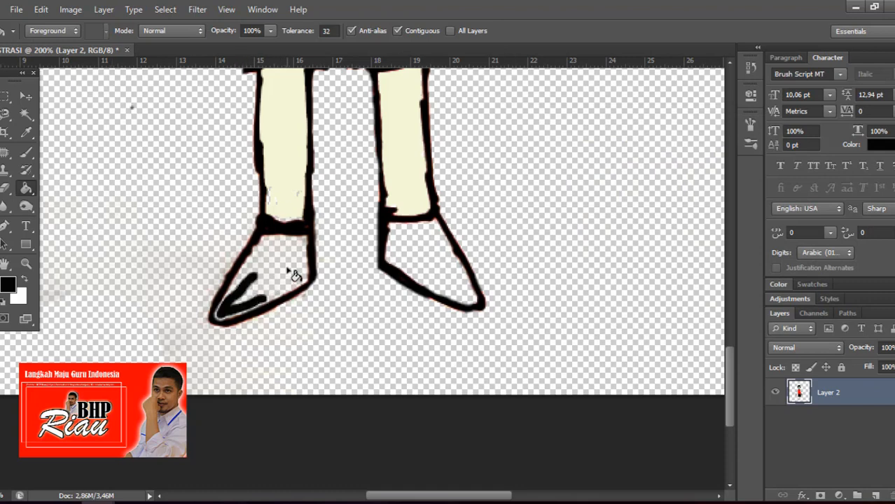
pyautogui.click(294, 274)
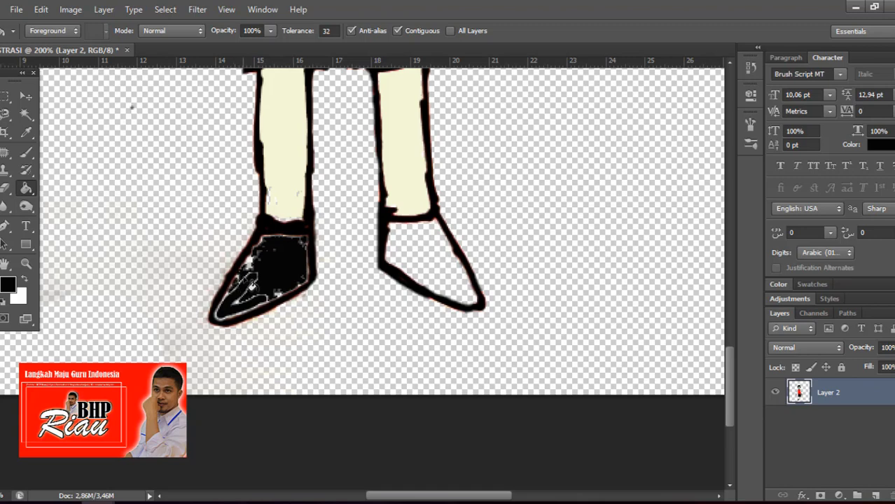
pyautogui.click(434, 268)
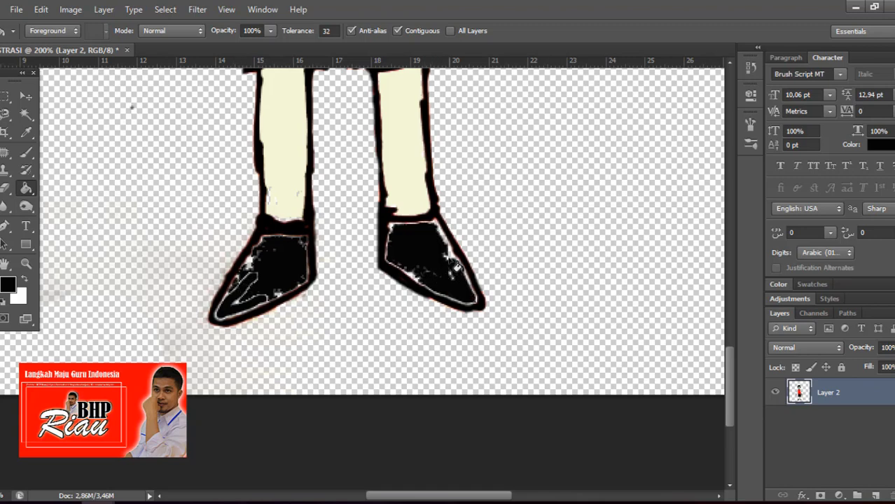
pyautogui.click(442, 267)
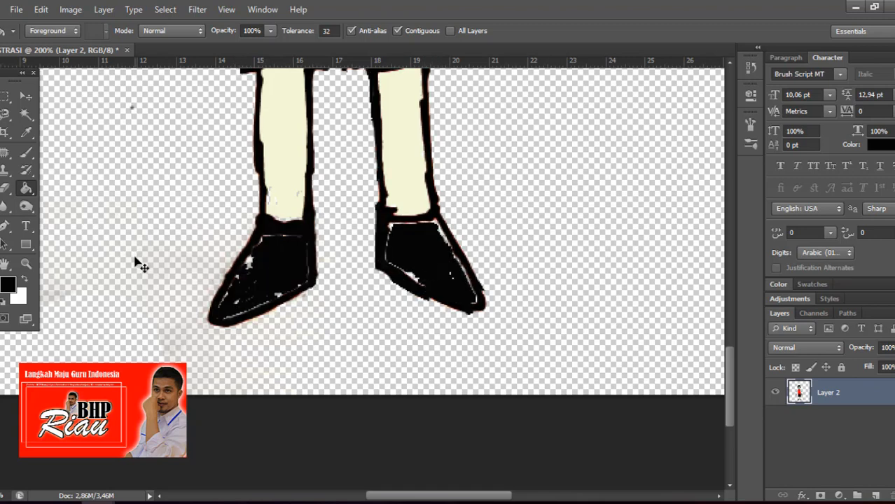
pyautogui.hotkey('ctrl', 'z')
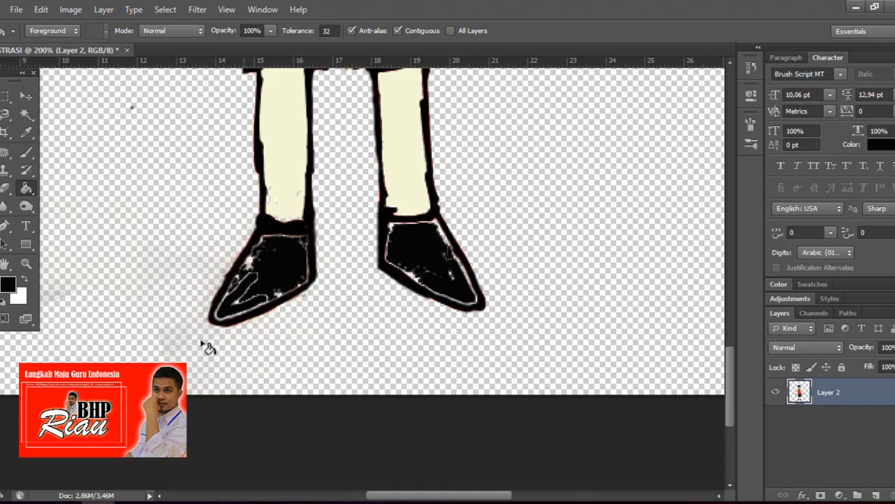
# Step: Paint over the unfilled specks inside the left-hand shoe in black with a 20 px hard round brush
pyautogui.click(26, 153)
pyautogui.rightClick(286, 269)
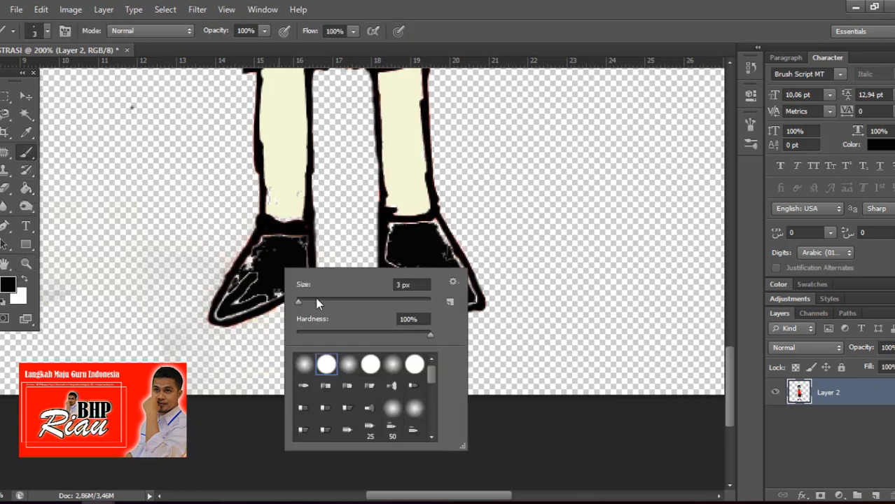
pyautogui.click(316, 300)
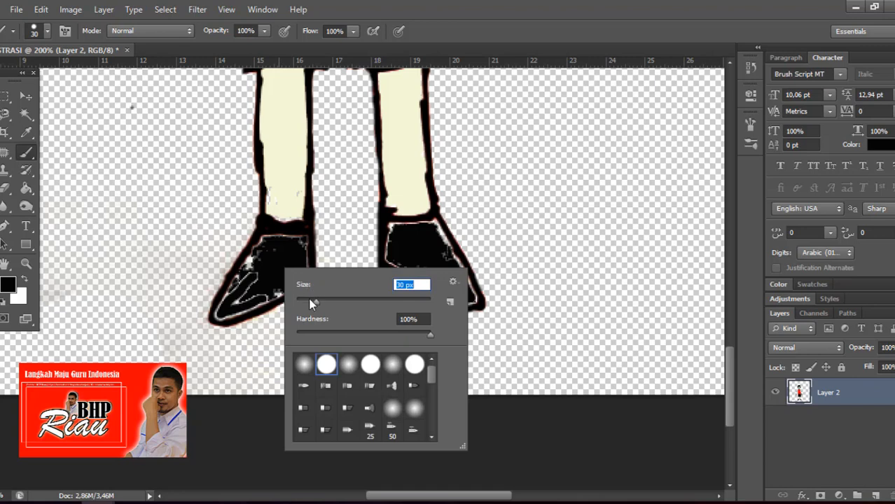
pyautogui.moveTo(254, 283); pyautogui.dragTo(265, 273)
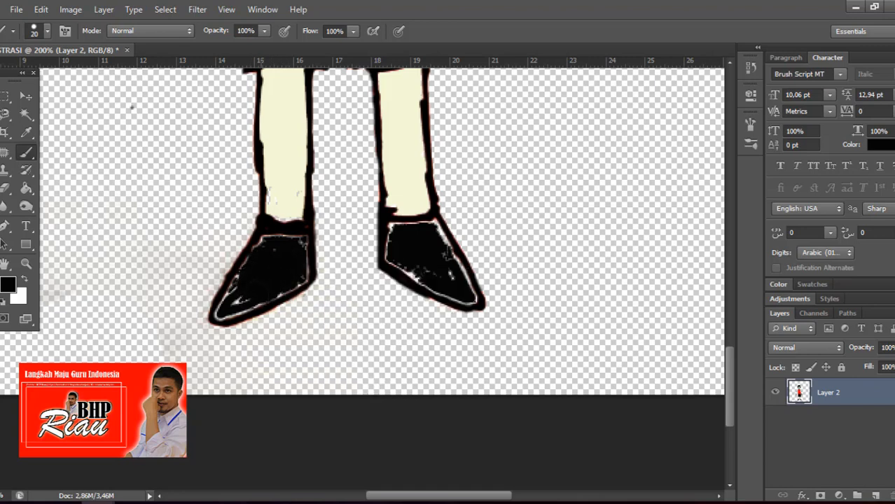
pyautogui.moveTo(286, 255); pyautogui.dragTo(297, 245)
# Step: Reduce the brush size to 13 px and paint over the remaining gaps in both shoes in black
pyautogui.rightClick(258, 286)
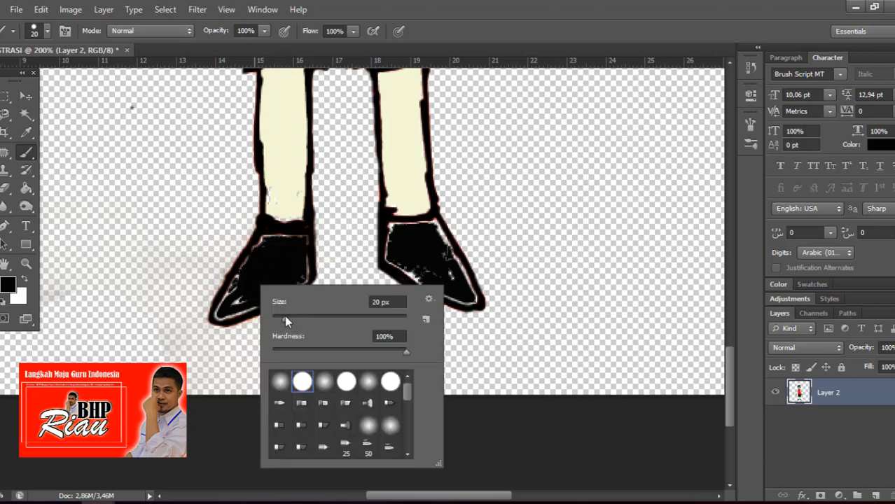
pyautogui.moveTo(284, 317); pyautogui.dragTo(264, 312)
pyautogui.click(237, 301)
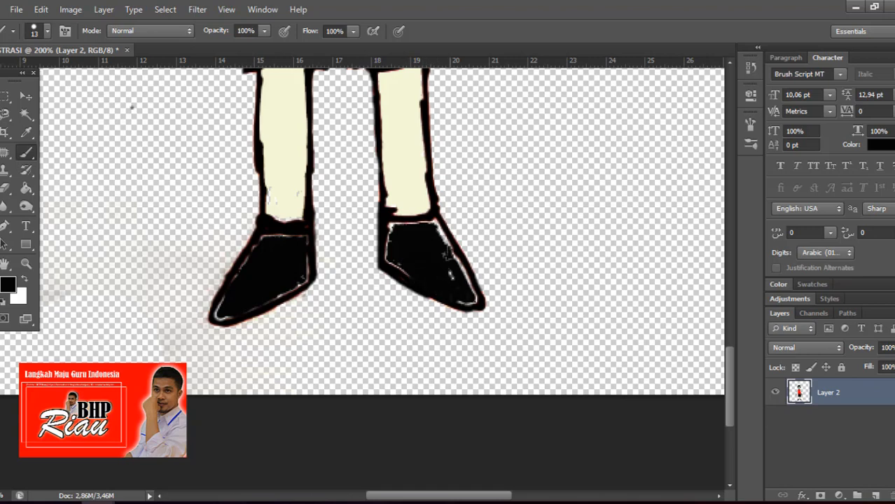
pyautogui.click(470, 292)
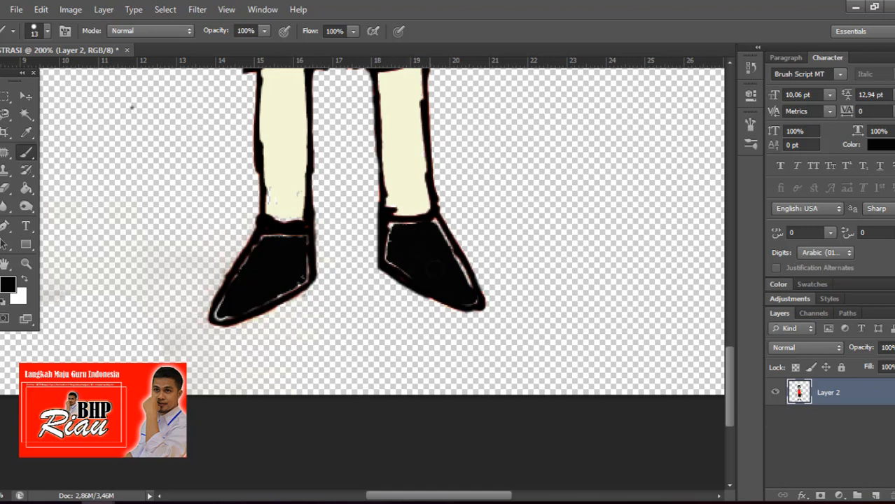
pyautogui.scroll(3, 364, 294)
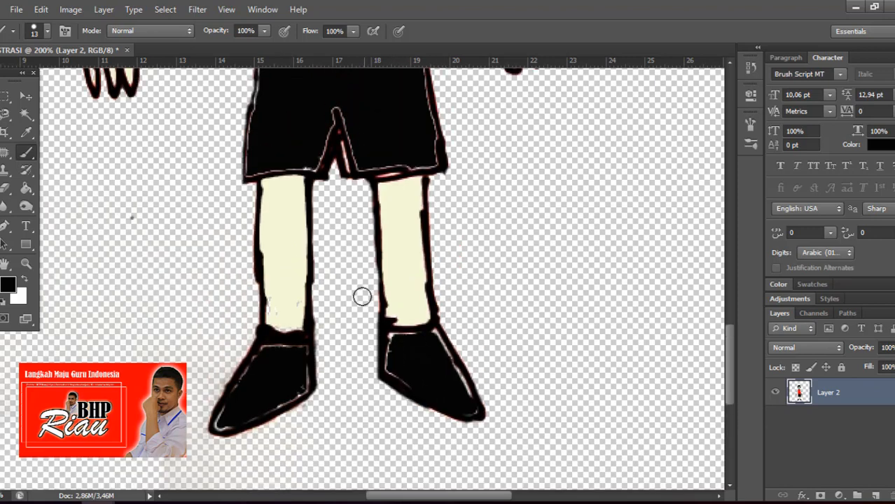
pyautogui.hotkey('ctrl', '-')
pyautogui.hotkey('ctrl', '-')
pyautogui.hotkey('ctrl', '-')
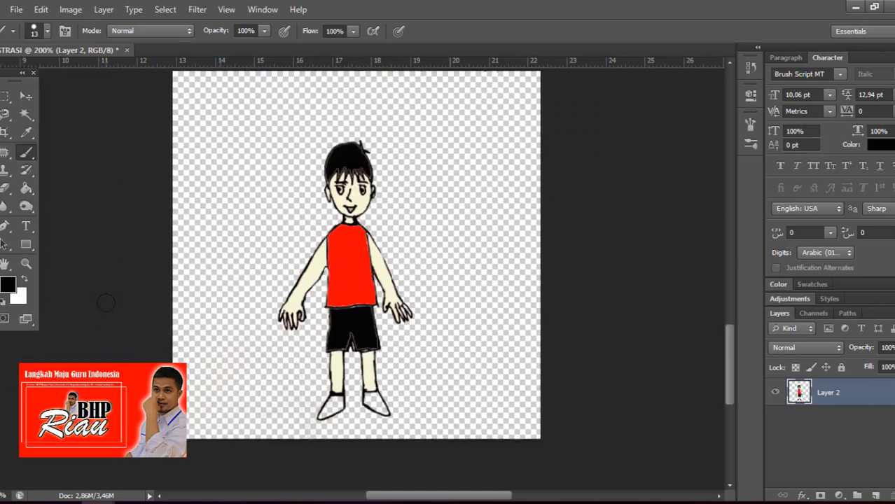
# Step: Activate the Move tool with the whole colored boy in view
pyautogui.hotkey('ctrl', '-')
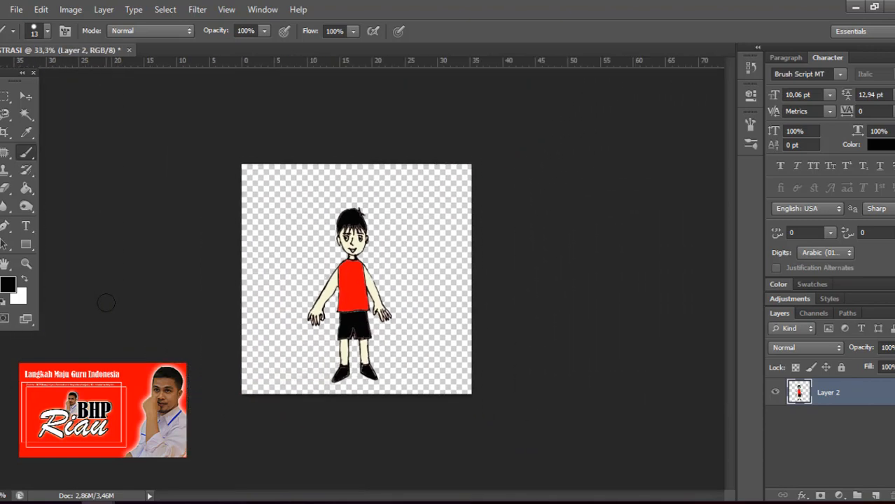
pyautogui.hotkey('ctrl', '+')
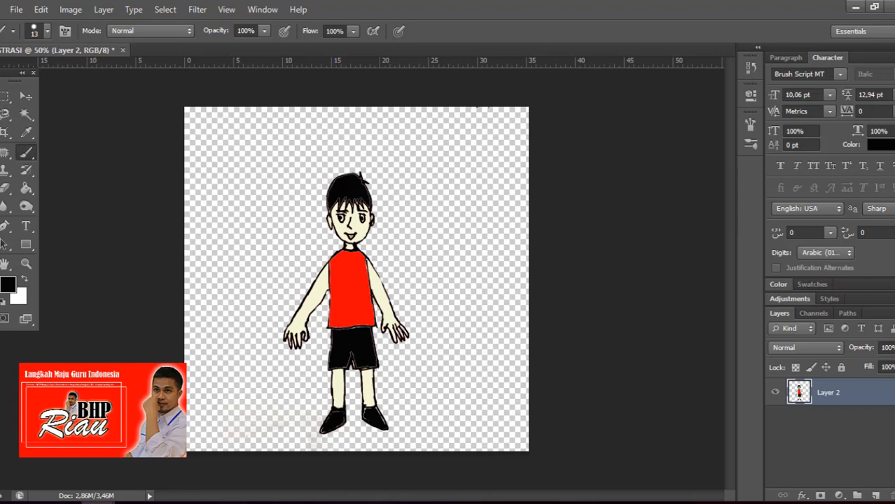
pyautogui.click(27, 97)
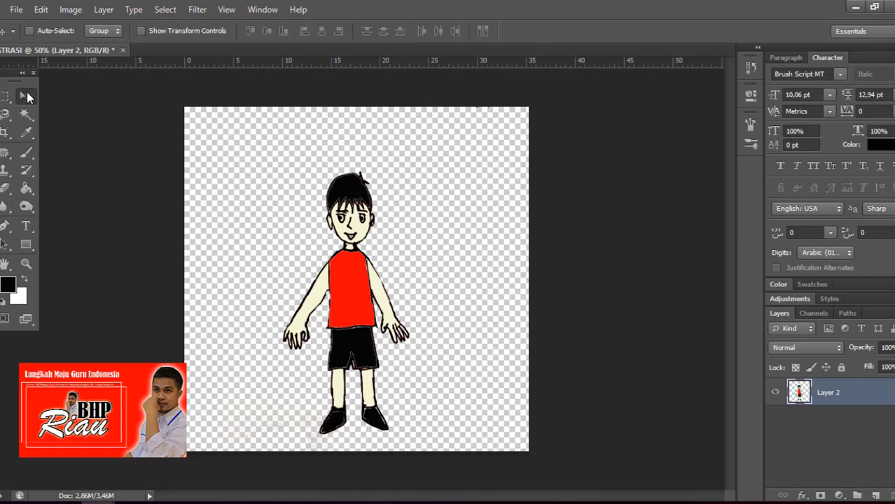
# Step: Look at the sample illustration of boys on a jungle background in the Facebook post, and return to the Photoshop drawing
pyautogui.moveTo(132, 500)
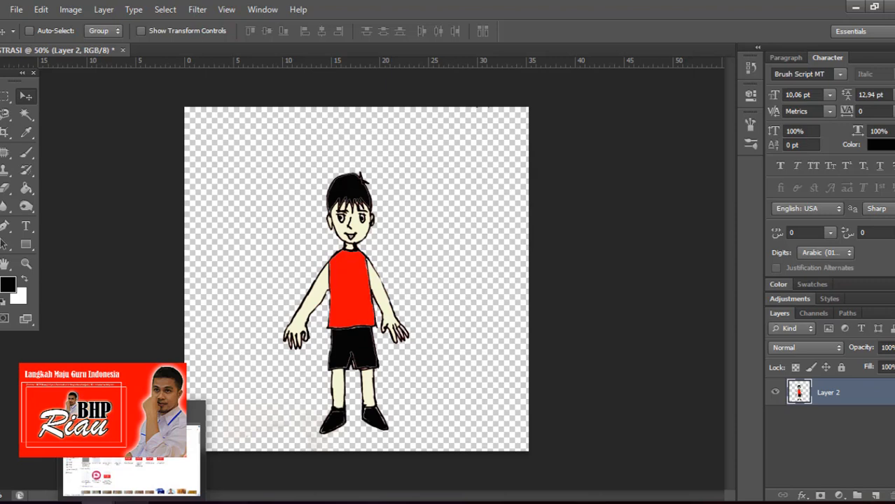
pyautogui.click(30, 503)
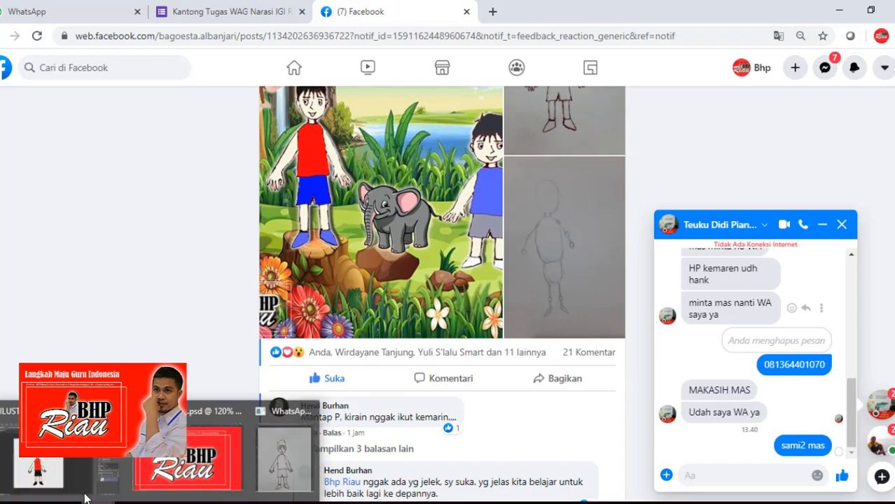
pyautogui.click(43, 463)
# Step: Browse the Downloads folder in the Open dialog for a background picture
pyautogui.click(15, 10)
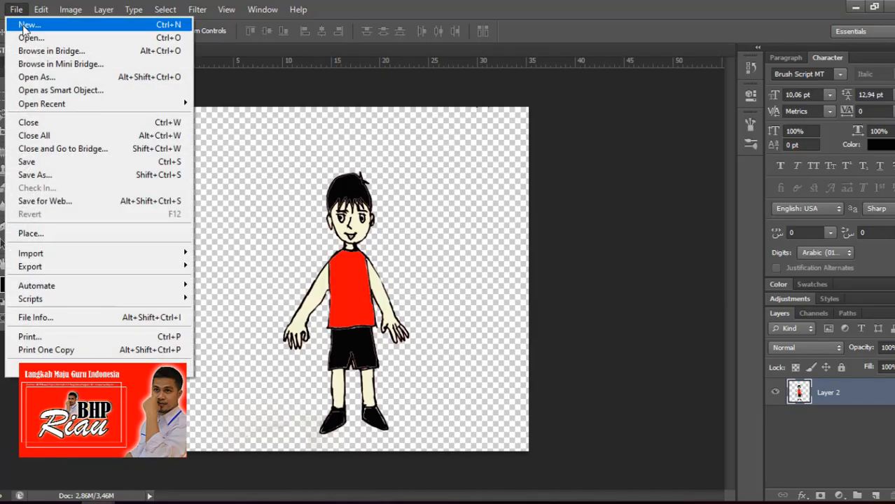
pyautogui.click(26, 38)
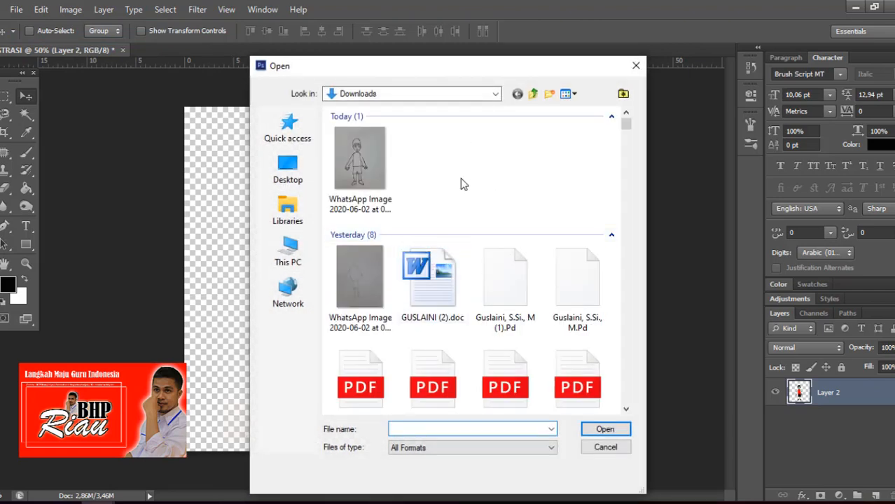
pyautogui.scroll(-3, 504, 196)
pyautogui.scroll(-10, 539, 199)
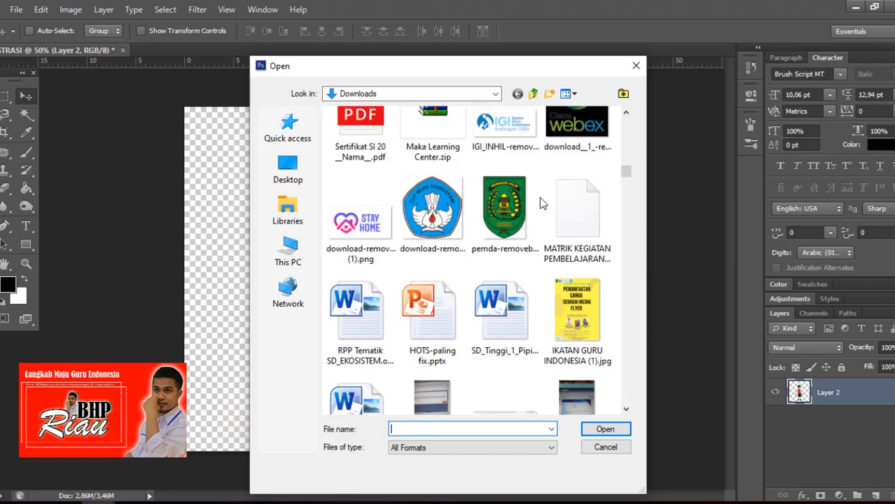
pyautogui.scroll(-5, 540, 202)
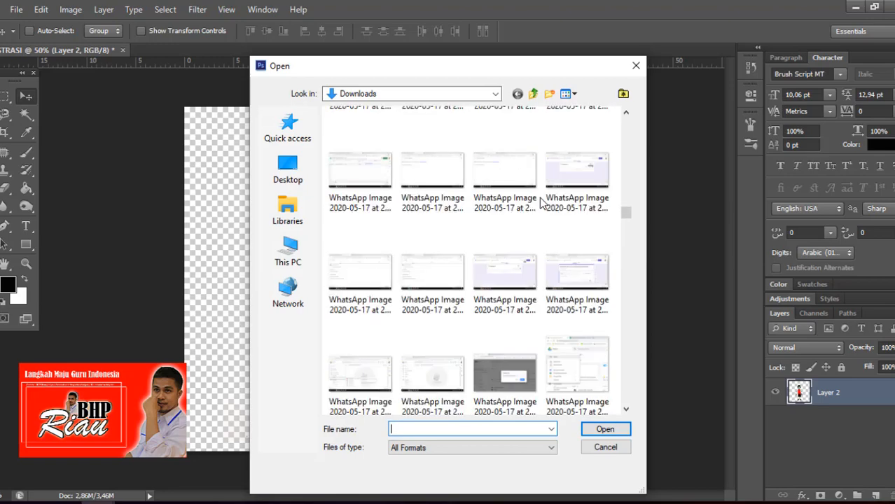
pyautogui.scroll(-6, 539, 203)
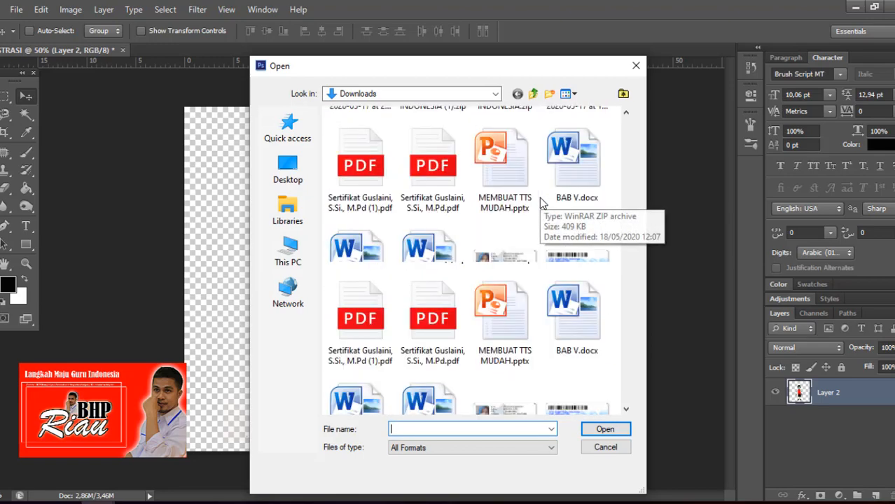
pyautogui.scroll(-6, 539, 224)
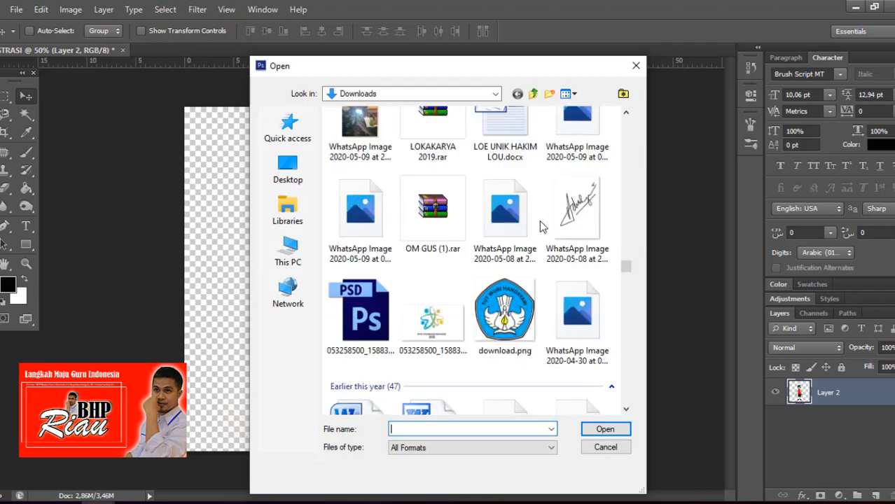
pyautogui.scroll(-8, 539, 226)
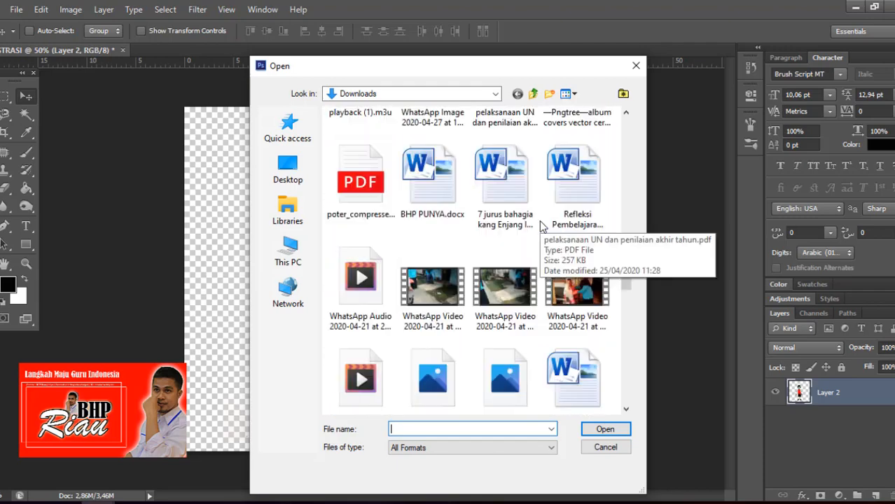
pyautogui.scroll(-10, 539, 226)
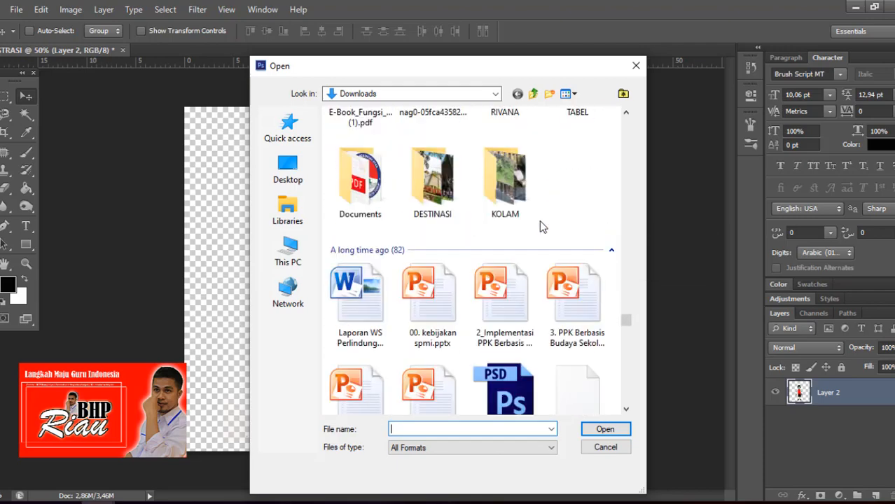
pyautogui.scroll(-3, 539, 226)
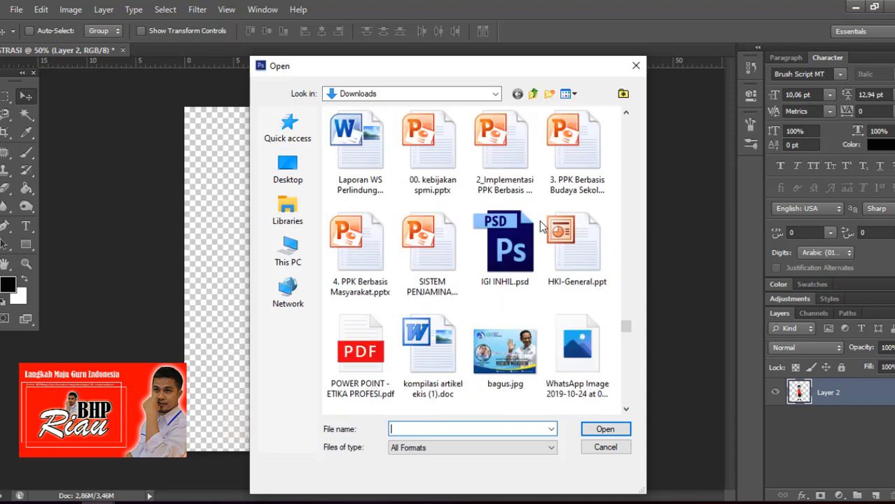
# Step: Open the city street illustration 23578ba41ee14f1.jpg from the GAMBAR folder inside OneDrive's Gambar folder
pyautogui.click(361, 92)
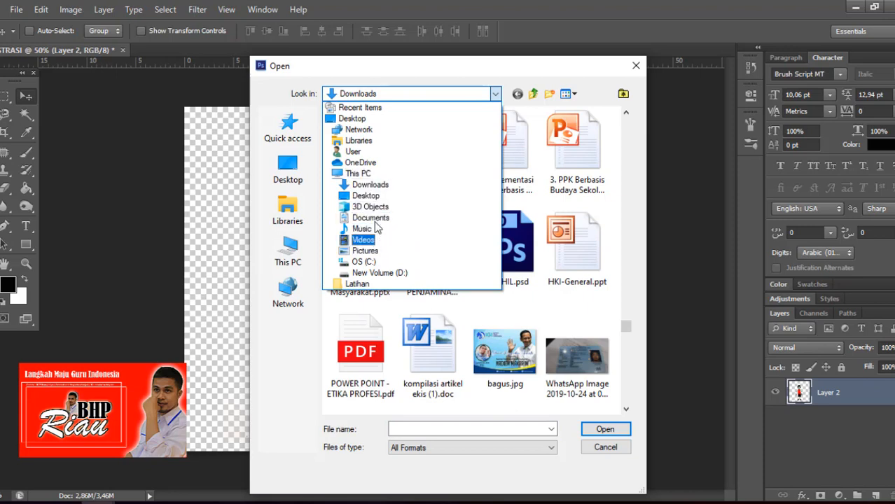
pyautogui.click(360, 162)
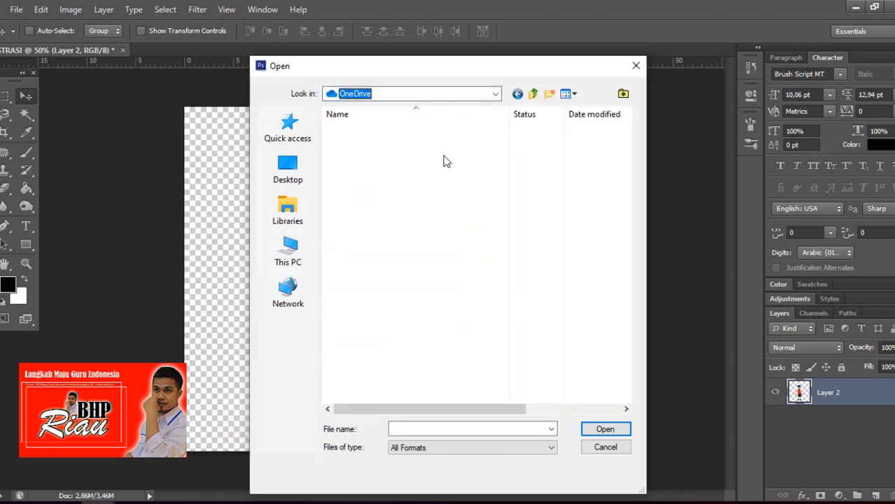
pyautogui.doubleClick(372, 142)
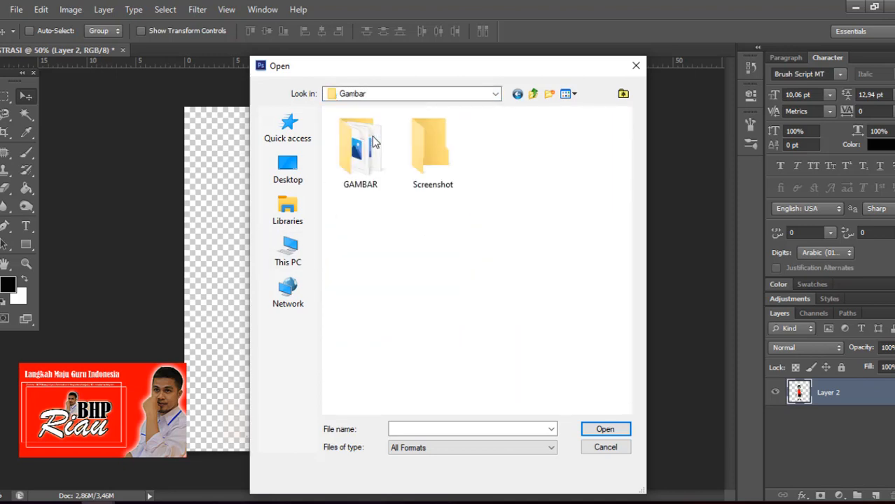
pyautogui.doubleClick(345, 152)
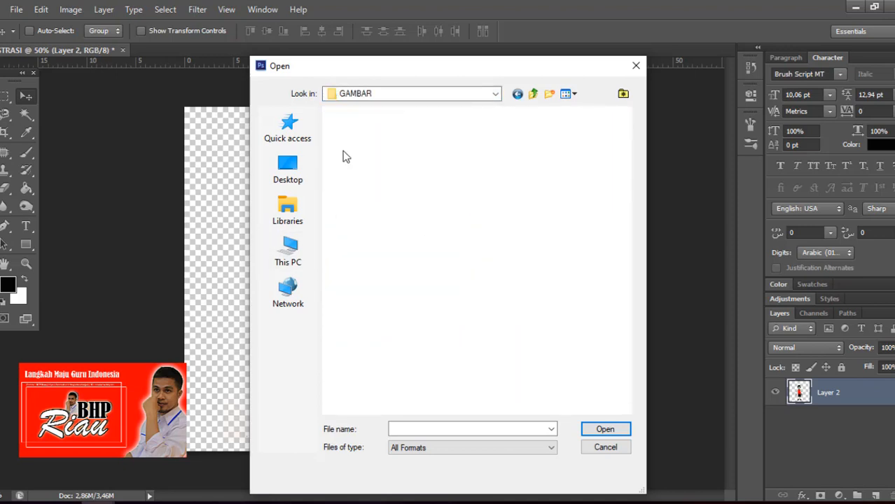
pyautogui.scroll(-10, 584, 213)
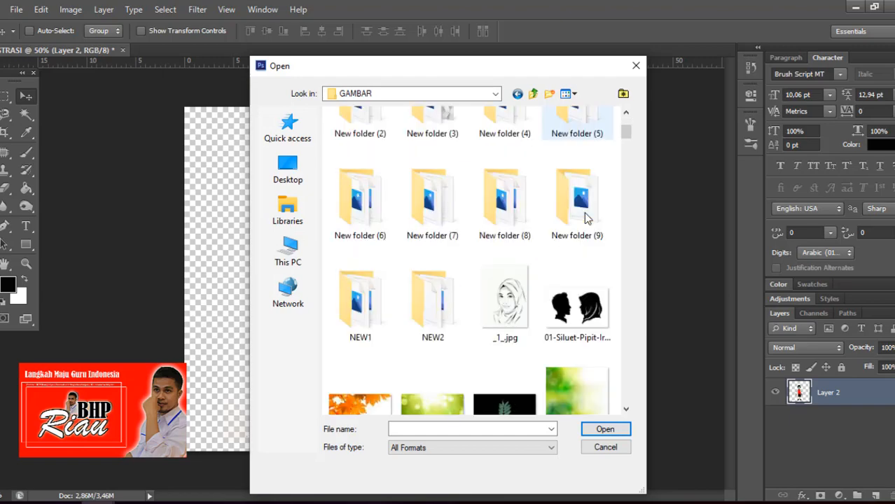
pyautogui.scroll(-5, 585, 219)
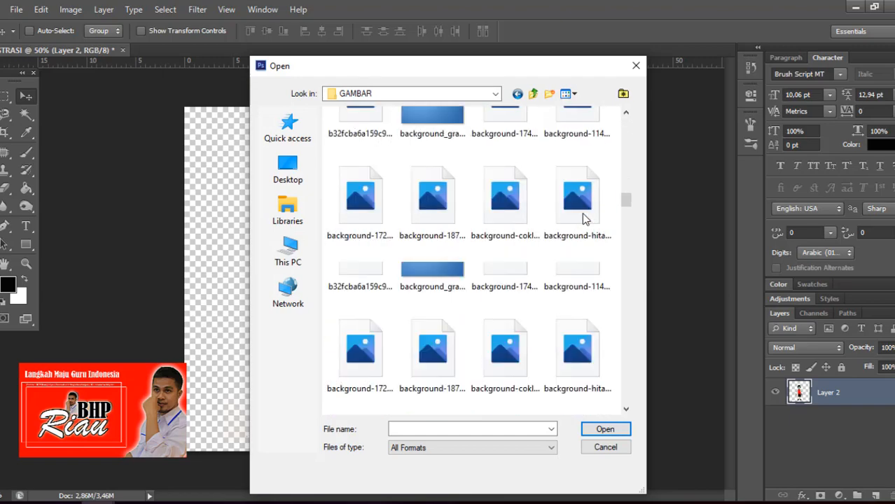
pyautogui.scroll(15, 584, 219)
pyautogui.scroll(-3, 585, 219)
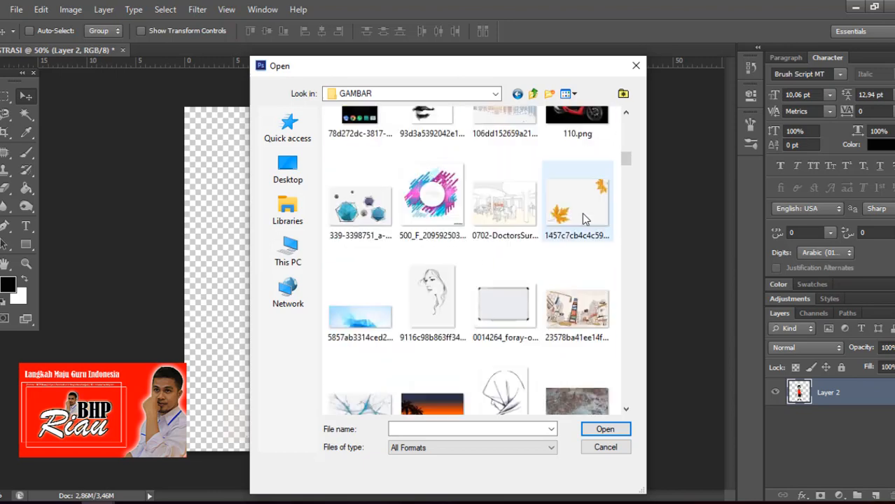
pyautogui.scroll(-3, 584, 219)
pyautogui.scroll(2, 585, 219)
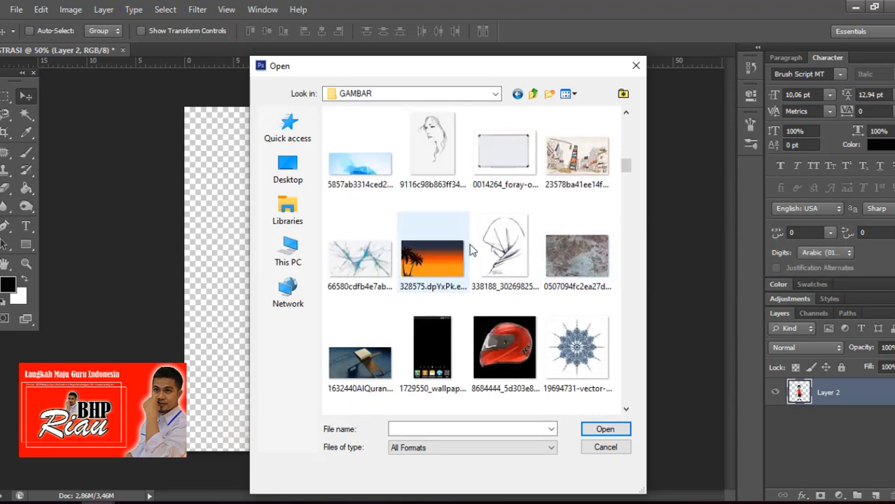
pyautogui.click(577, 155)
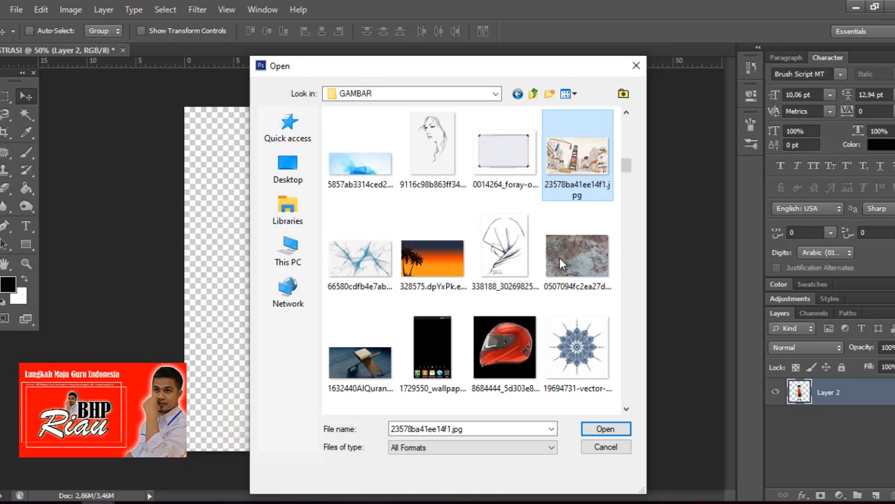
pyautogui.click(605, 429)
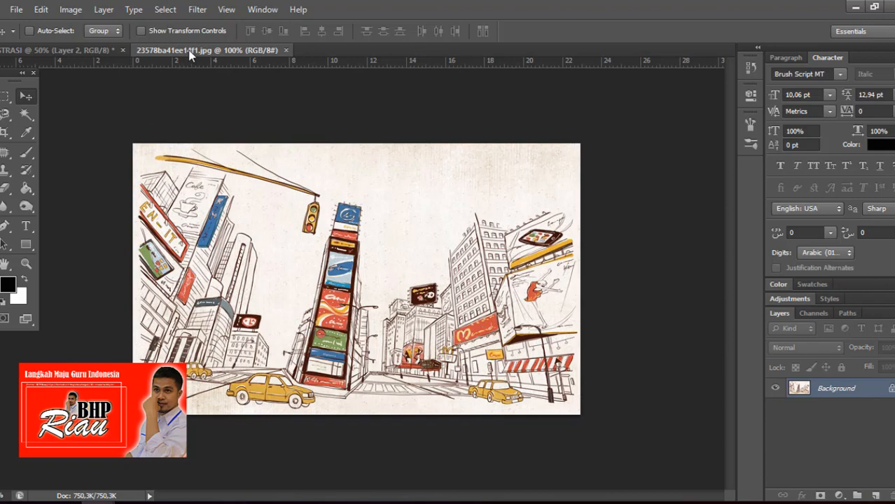
# Step: Copy the city picture into the boy's document at the canvas's lower-left corner, with its layer beneath Layer 2
pyautogui.moveTo(193, 53); pyautogui.dragTo(23, 189)
pyautogui.moveTo(239, 289); pyautogui.dragTo(336, 146)
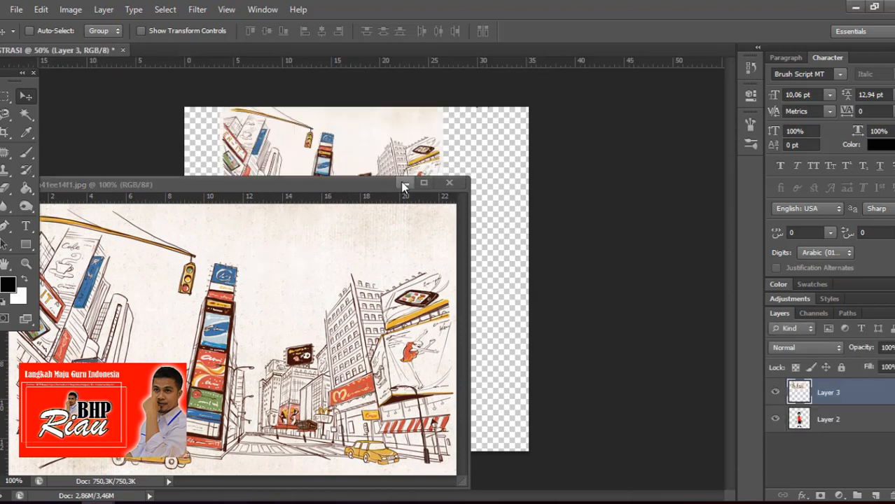
pyautogui.click(403, 183)
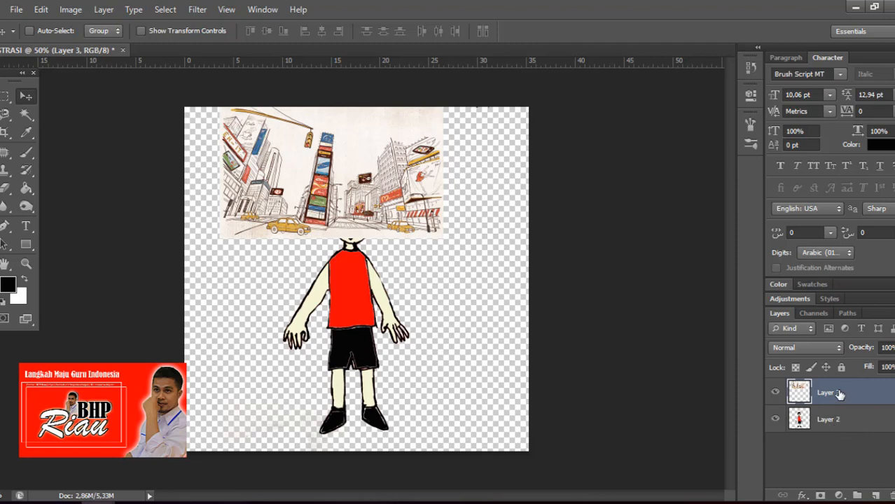
pyautogui.moveTo(355, 203); pyautogui.dragTo(324, 412)
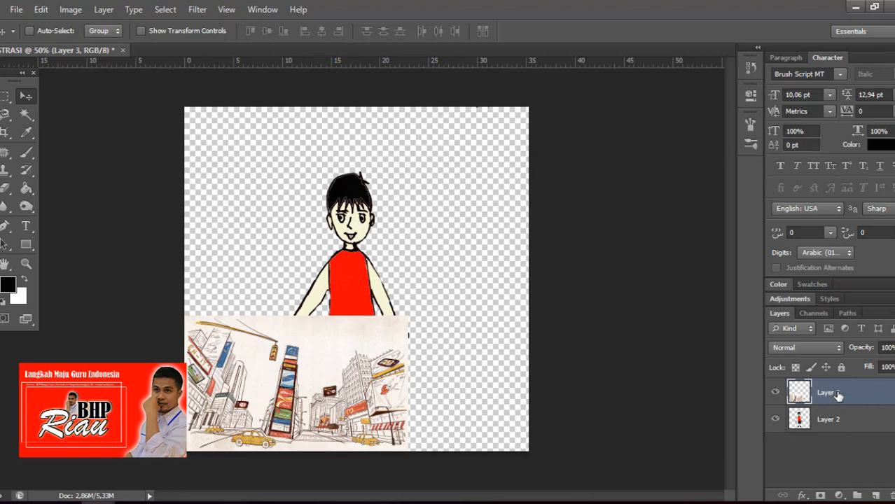
pyautogui.moveTo(837, 394); pyautogui.dragTo(843, 431)
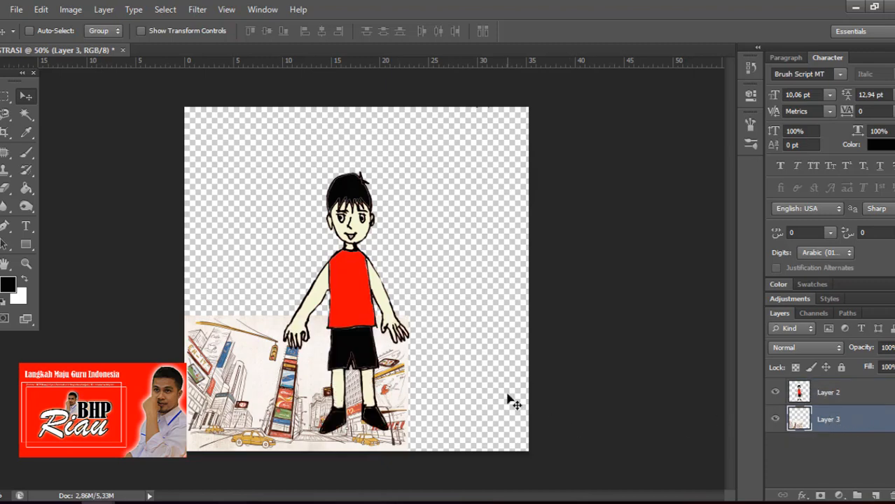
# Step: Scale the city picture to about 256% and position it so it covers the whole canvas behind the boy
pyautogui.hotkey('ctrl', 't')
pyautogui.moveTo(410, 313); pyautogui.dragTo(746, 82)
pyautogui.moveTo(515, 206); pyautogui.dragTo(451, 214)
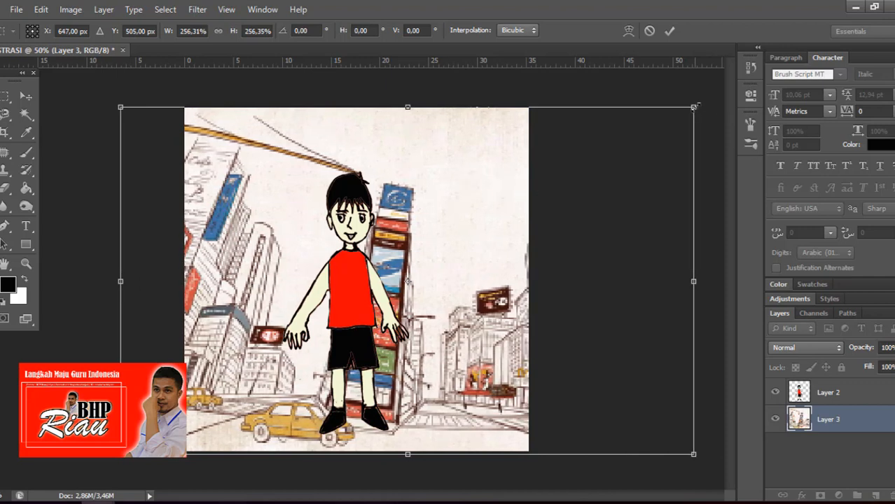
pyautogui.moveTo(695, 106); pyautogui.dragTo(693, 104)
pyautogui.press('Return')
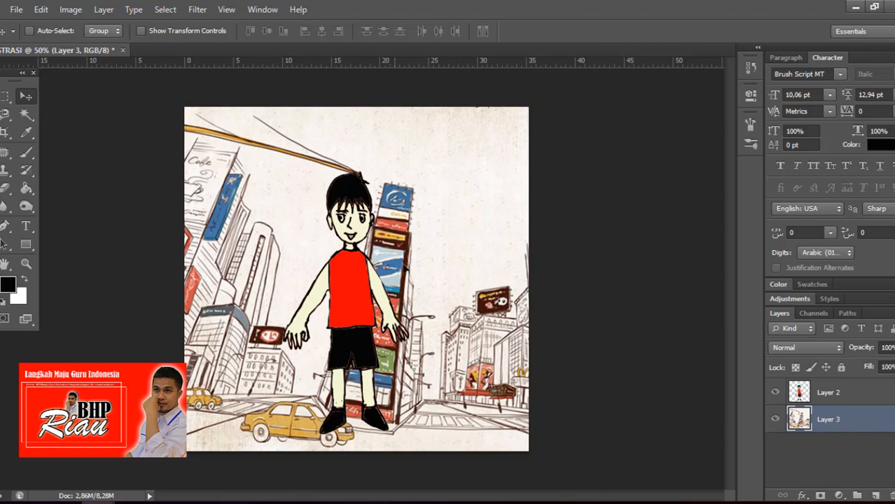
pyautogui.moveTo(365, 305); pyautogui.dragTo(412, 303)
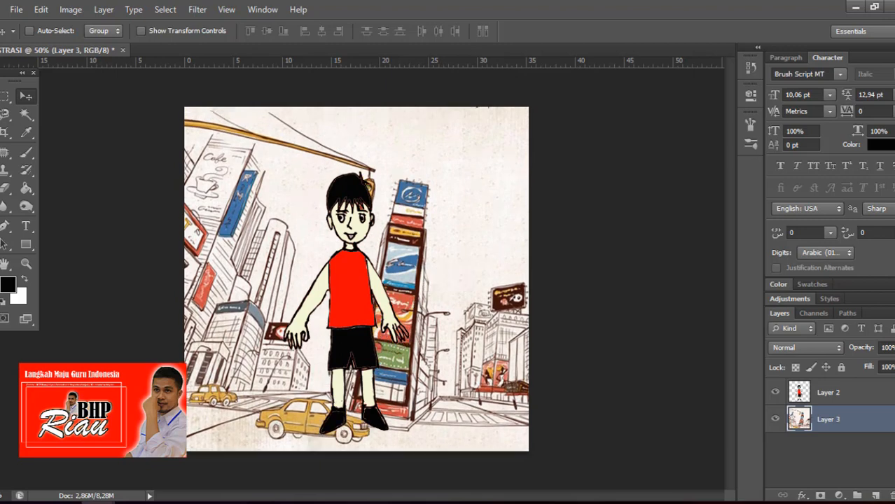
# Step: Move the boy to the right of the billboard tower and scale him down so he stands on the street
pyautogui.click(840, 394)
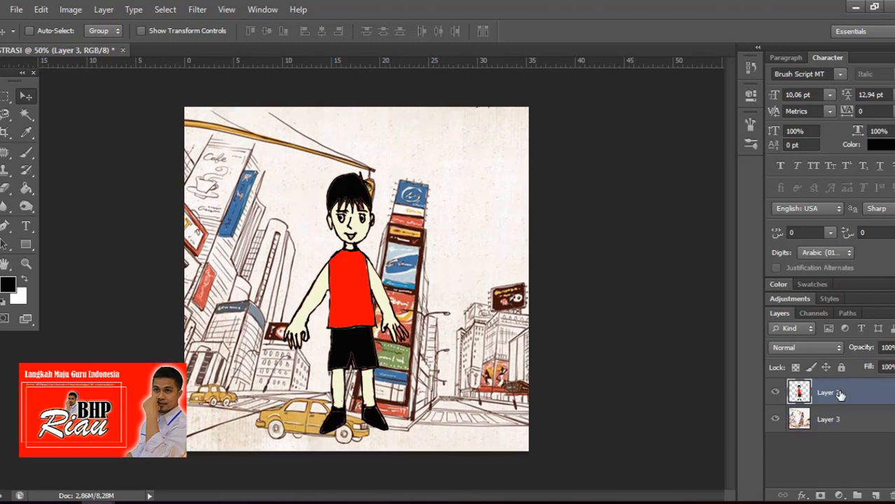
pyautogui.moveTo(354, 277); pyautogui.dragTo(475, 283)
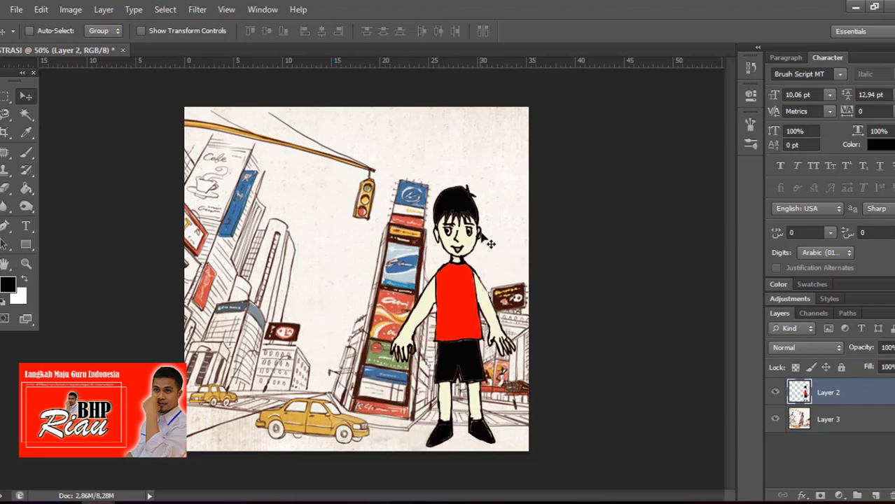
pyautogui.hotkey('ctrl', 't')
pyautogui.moveTo(609, 121); pyautogui.dragTo(518, 233)
pyautogui.moveTo(410, 372); pyautogui.dragTo(457, 352)
pyautogui.press('Return')
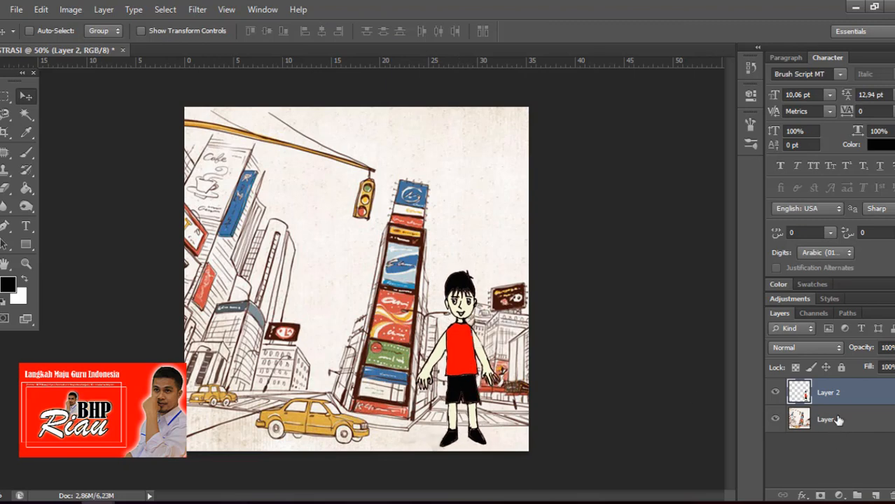
# Step: Add a drop shadow to the boy's Layer 2 with a distance of 9 px
pyautogui.rightClick(842, 396)
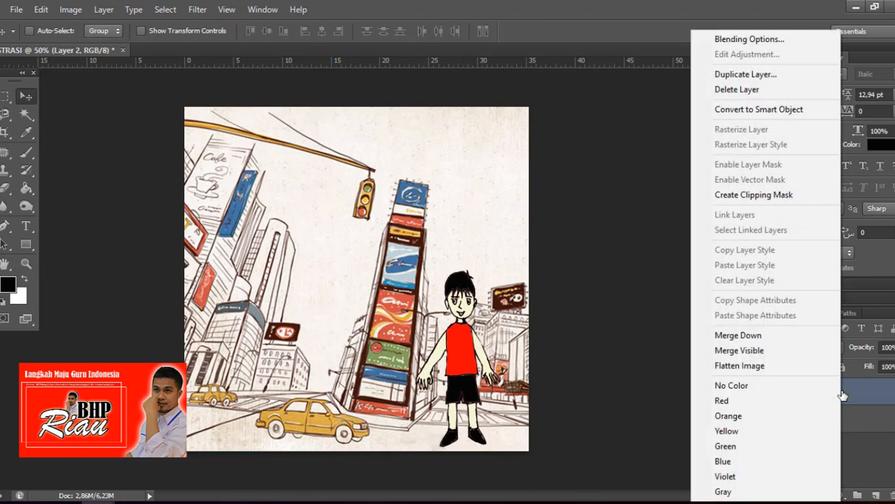
pyautogui.click(770, 43)
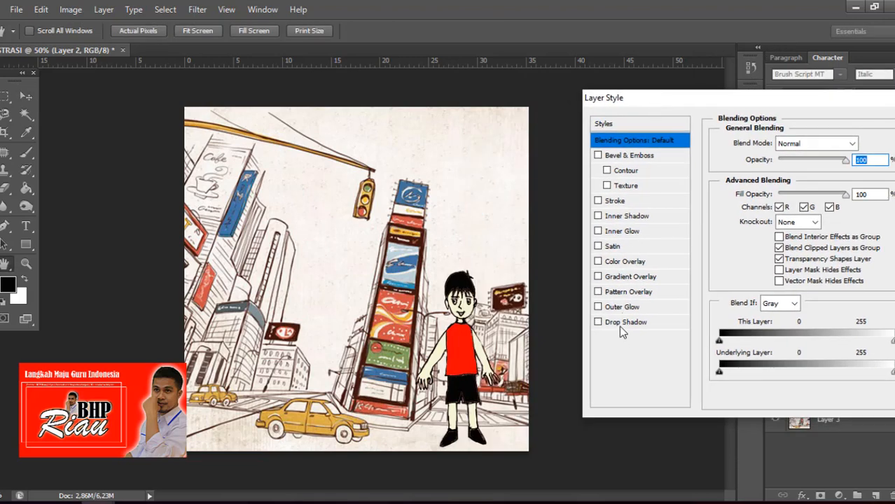
pyautogui.click(619, 323)
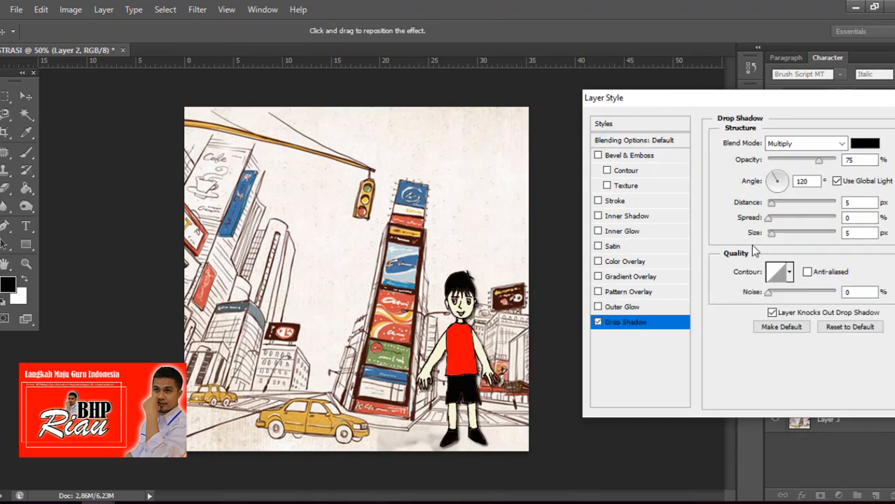
pyautogui.moveTo(770, 203)
pyautogui.mouseDown()
pyautogui.moveTo(792, 202)
pyautogui.moveTo(774, 205)
pyautogui.mouseUp()
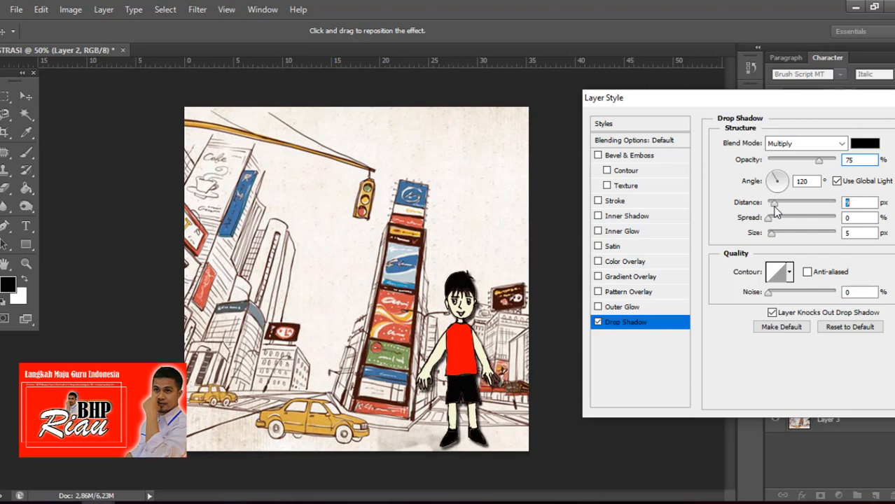
# Step: Add a near-white outer glow with a size of 51 px to the boy's layer and apply the layer style
pyautogui.click(626, 307)
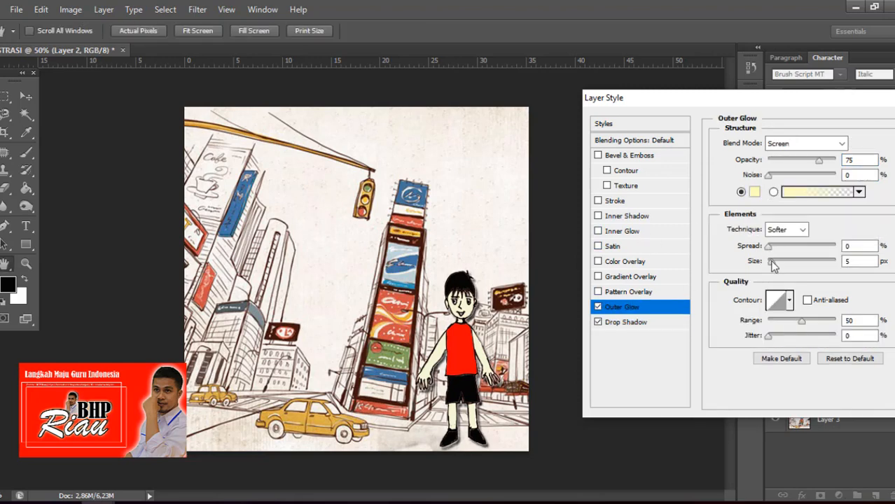
pyautogui.moveTo(772, 262); pyautogui.dragTo(780, 261)
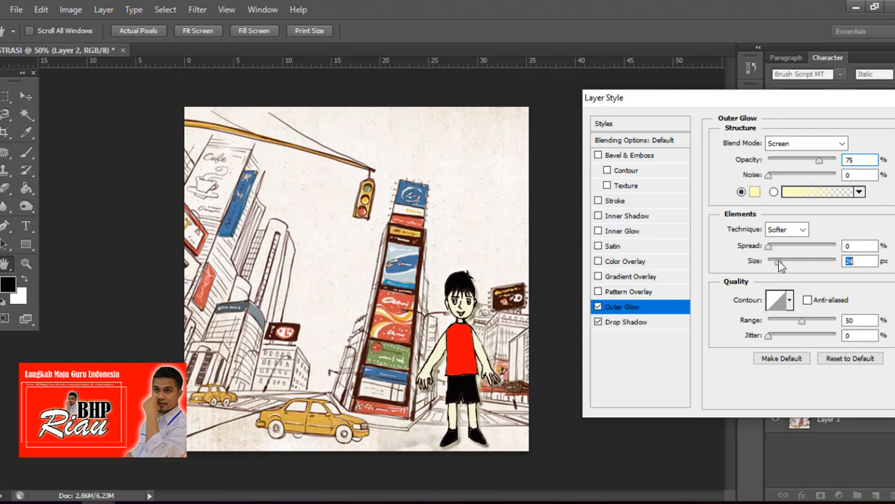
pyautogui.click(754, 192)
pyautogui.moveTo(626, 207); pyautogui.dragTo(551, 152)
pyautogui.click(874, 142)
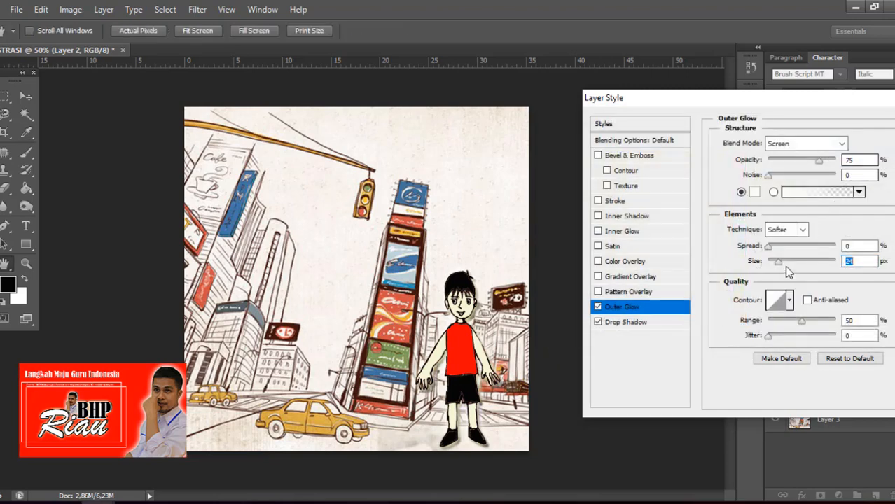
pyautogui.moveTo(794, 262)
pyautogui.mouseDown()
pyautogui.moveTo(804, 260)
pyautogui.moveTo(785, 268)
pyautogui.mouseUp()
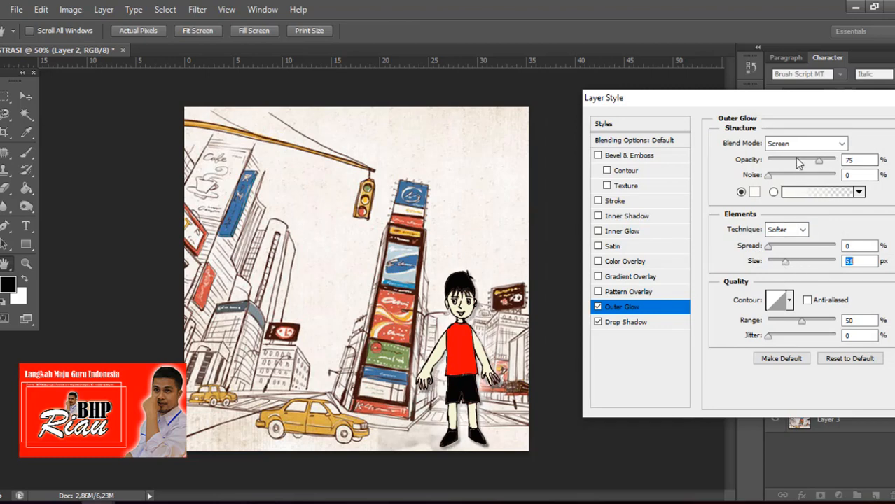
pyautogui.moveTo(786, 104); pyautogui.dragTo(696, 127)
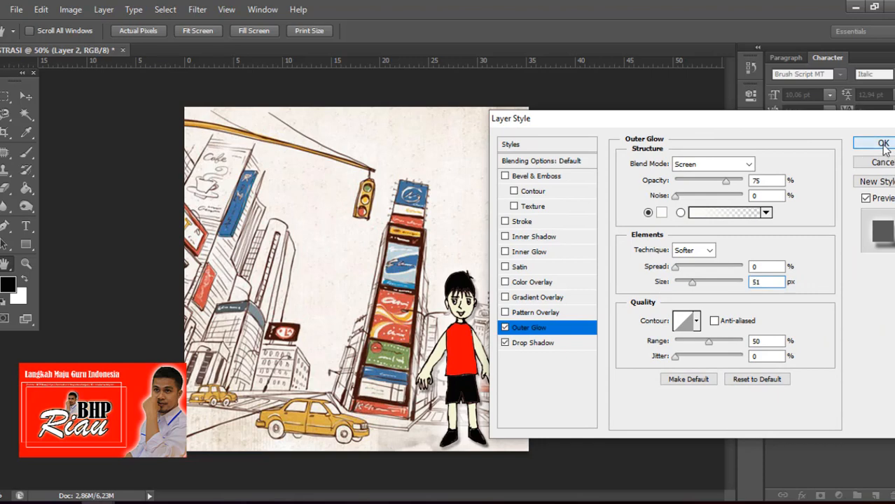
pyautogui.click(859, 146)
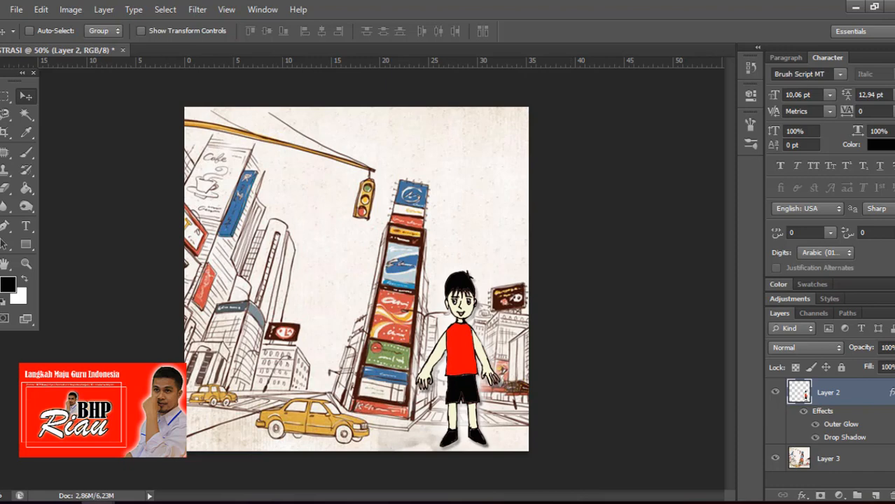
# Step: Add the text "BHP" in black Brush Script MT and enlarge it to about 172 pt in the canvas's upper-right area
pyautogui.click(25, 226)
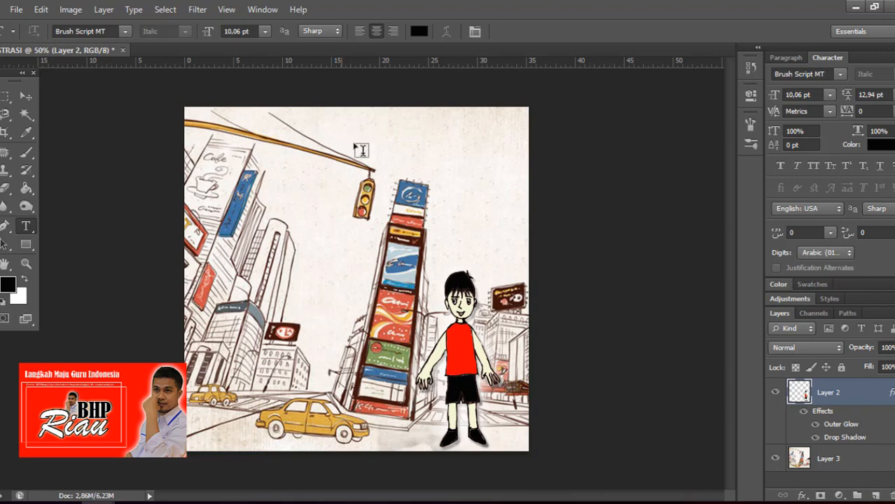
pyautogui.click(340, 139)
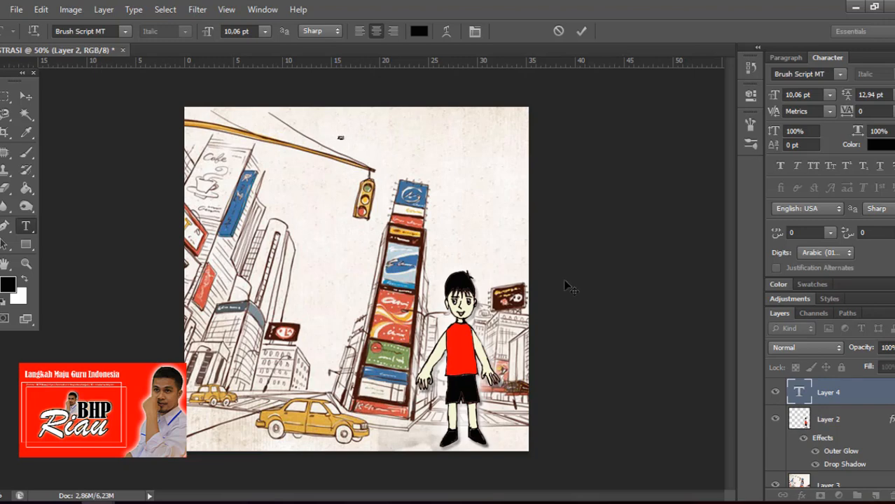
pyautogui.click(26, 95)
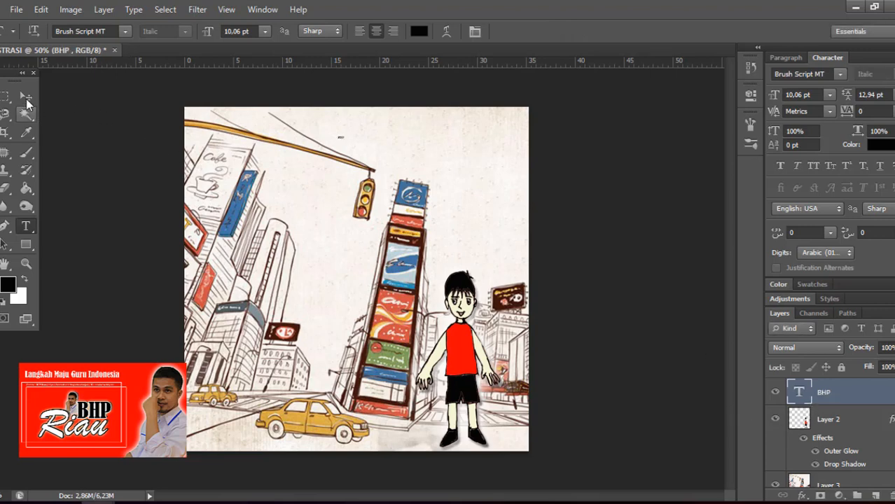
pyautogui.hotkey('ctrl', 't')
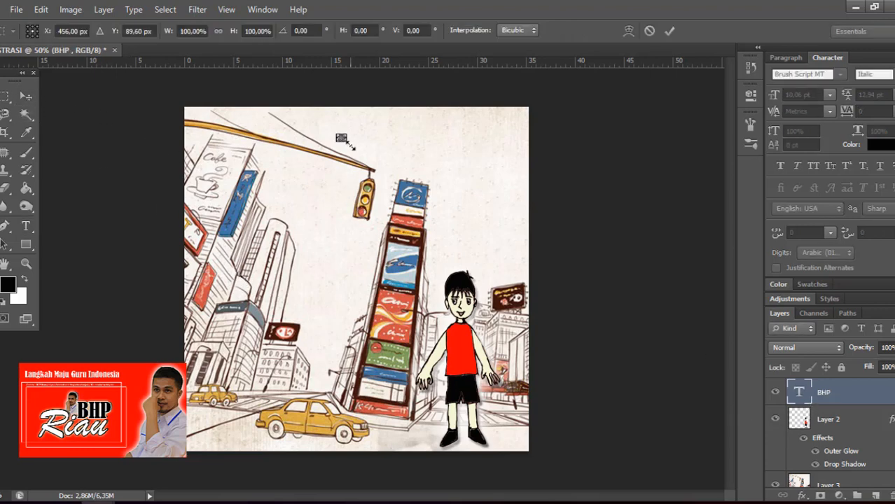
pyautogui.moveTo(357, 149); pyautogui.dragTo(464, 201)
pyautogui.moveTo(400, 163); pyautogui.dragTo(499, 142)
pyautogui.press('Return')
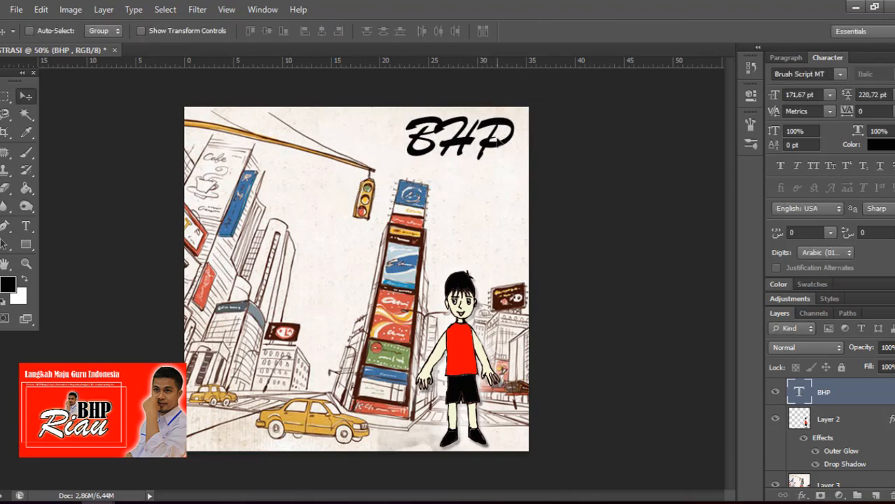
# Step: Duplicate the "BHP" text just below the original and change the copy's wording to "Riau"
pyautogui.moveTo(480, 147); pyautogui.dragTo(471, 184)
pyautogui.click(25, 226)
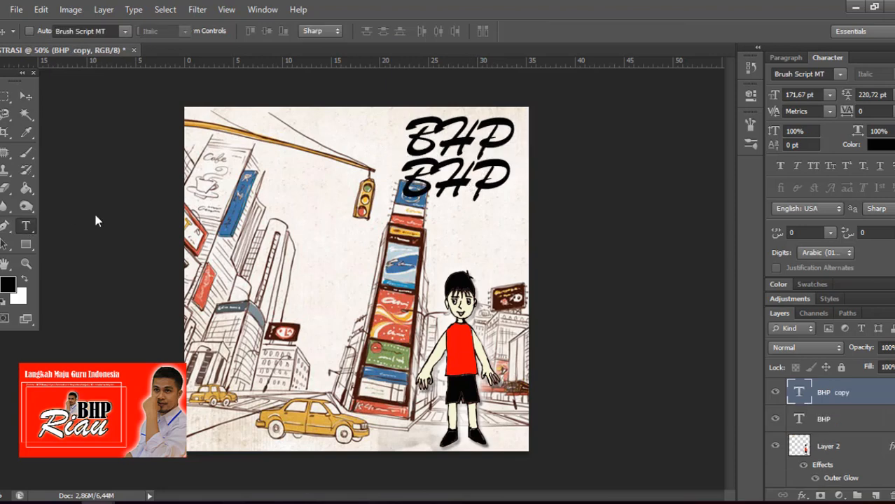
pyautogui.click(441, 175)
pyautogui.press('BackSpace')
pyautogui.write('Ria')
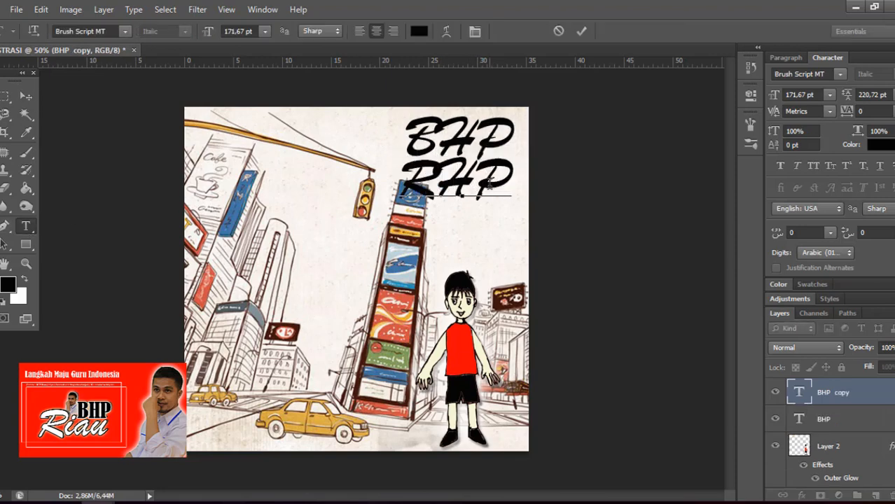
pyautogui.write('u')
pyautogui.press('Delete')
pyautogui.press('Delete')
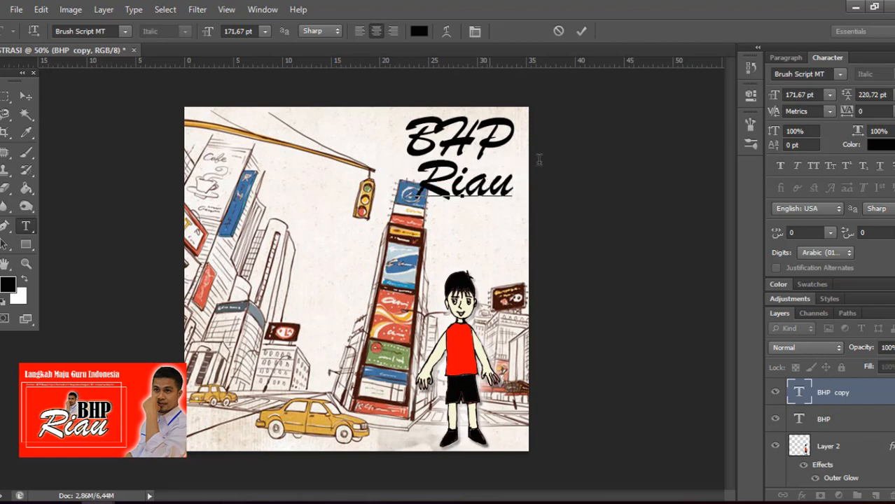
pyautogui.click(870, 395)
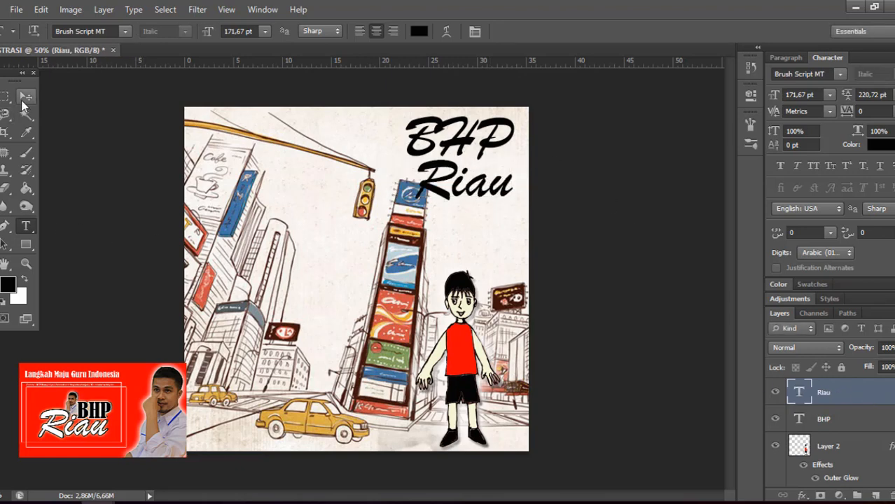
# Step: Move the "Riau" text up and left to overlap "BHP" and scale it to about 134%
pyautogui.click(25, 96)
pyautogui.moveTo(464, 187); pyautogui.dragTo(417, 162)
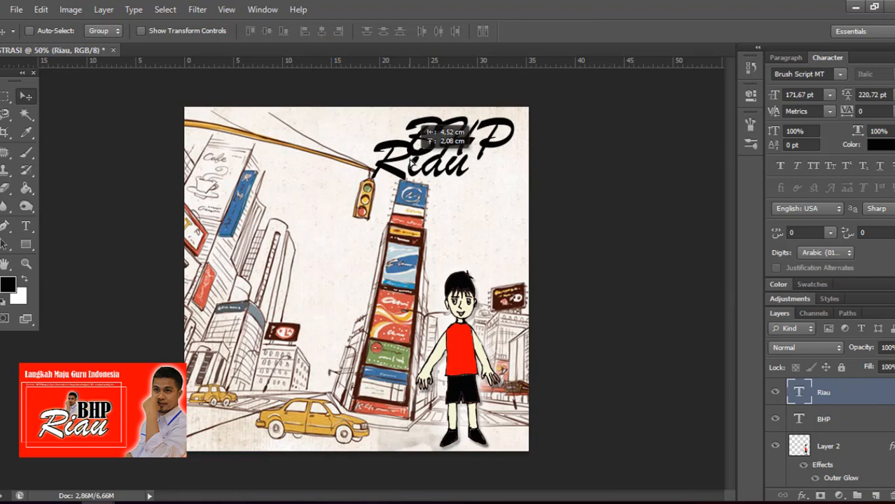
pyautogui.hotkey('ctrl', 't')
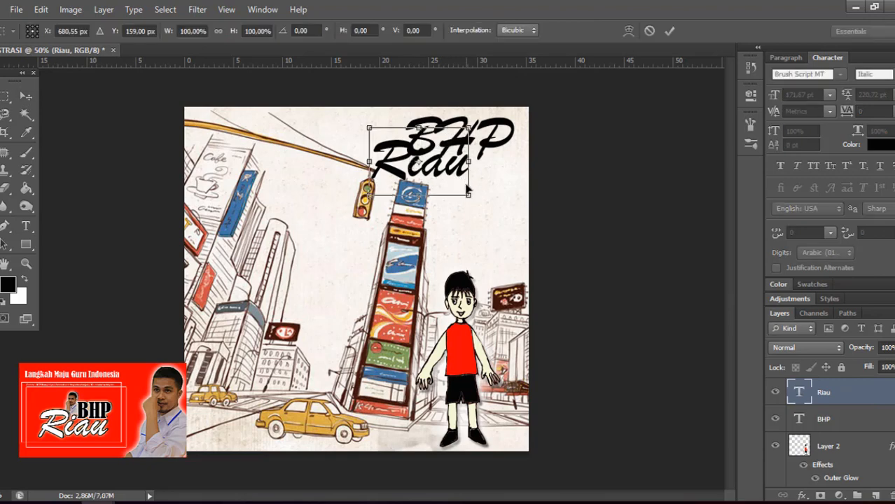
pyautogui.moveTo(469, 195); pyautogui.dragTo(501, 218)
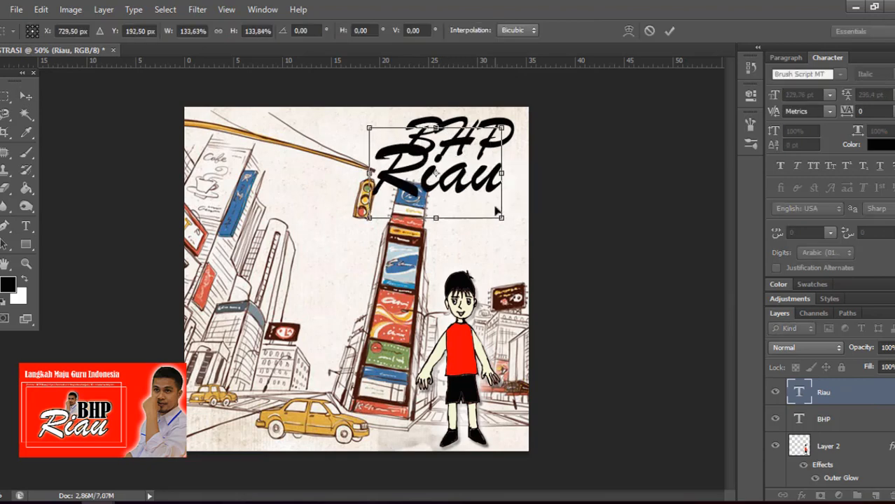
pyautogui.press('Return')
# Step: Scale the "BHP" text to about 60% and place it just above the last letters of "Riau"
pyautogui.click(797, 420)
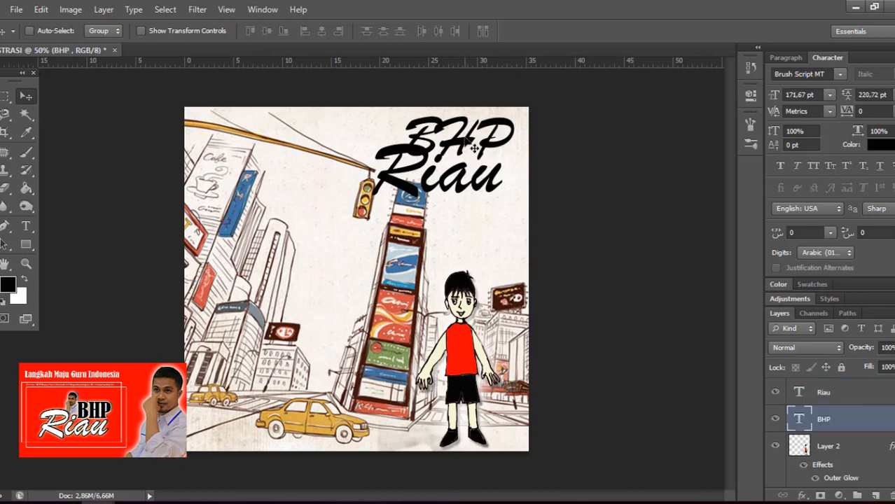
pyautogui.moveTo(471, 143); pyautogui.dragTo(488, 145)
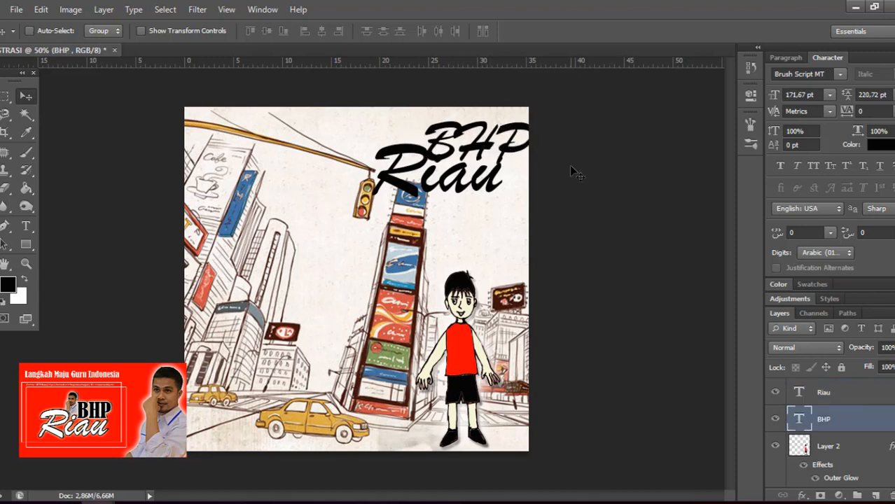
pyautogui.hotkey('ctrl', 't')
pyautogui.moveTo(545, 116); pyautogui.dragTo(479, 155)
pyautogui.press('Right')
pyautogui.press('Right')
pyautogui.press('Right')
pyautogui.press('Right')
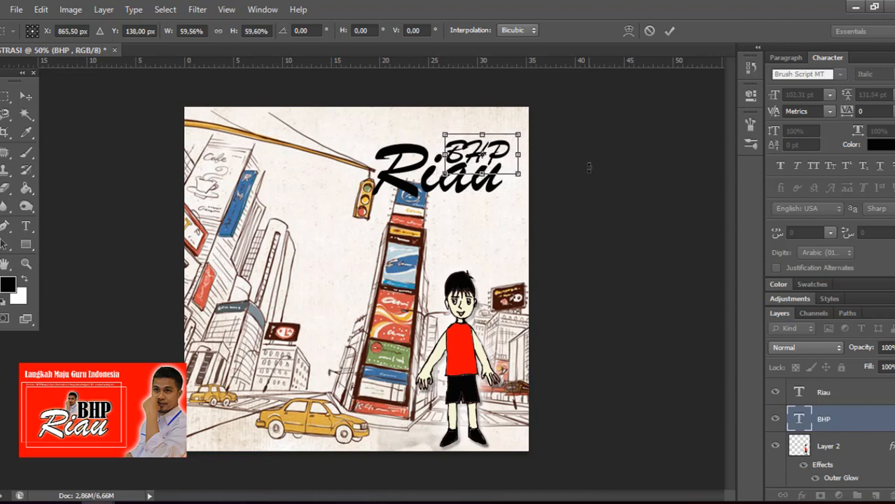
pyautogui.press('Return')
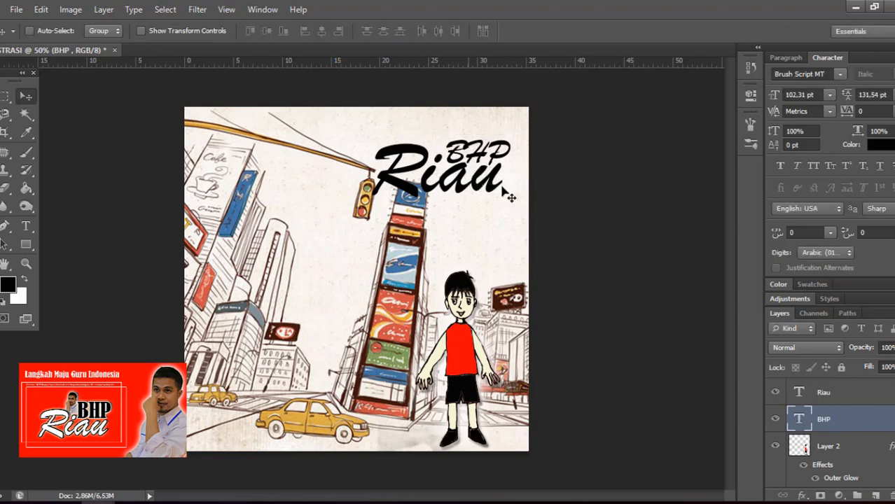
# Step: Scale the "BHP" and "Riau" texts together to about 61% and place them in the canvas's upper-right corner
pyautogui.keyDown('ctrl'); pyautogui.click(840, 398); pyautogui.keyUp('ctrl')
pyautogui.hotkey('ctrl', 't')
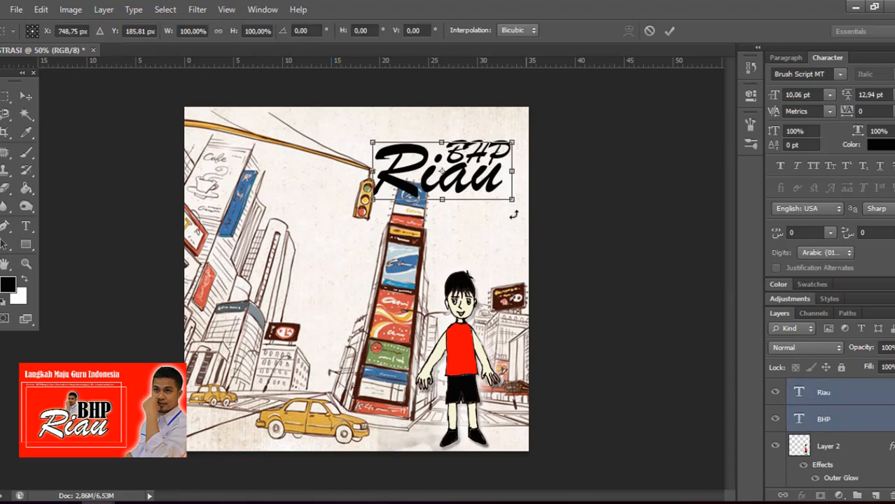
pyautogui.moveTo(522, 207); pyautogui.dragTo(499, 152)
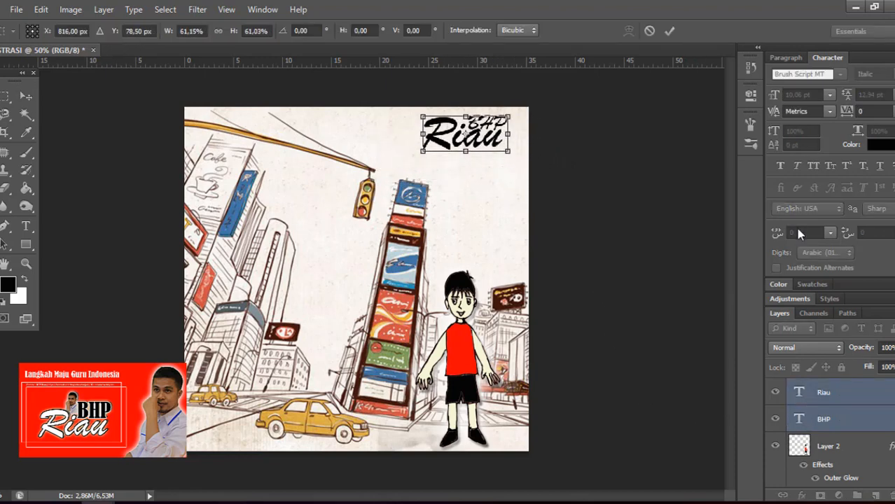
pyautogui.press('Return')
pyautogui.press('Right')
pyautogui.press('Right')
pyautogui.press('Right')
pyautogui.press('Right')
pyautogui.press('Right')
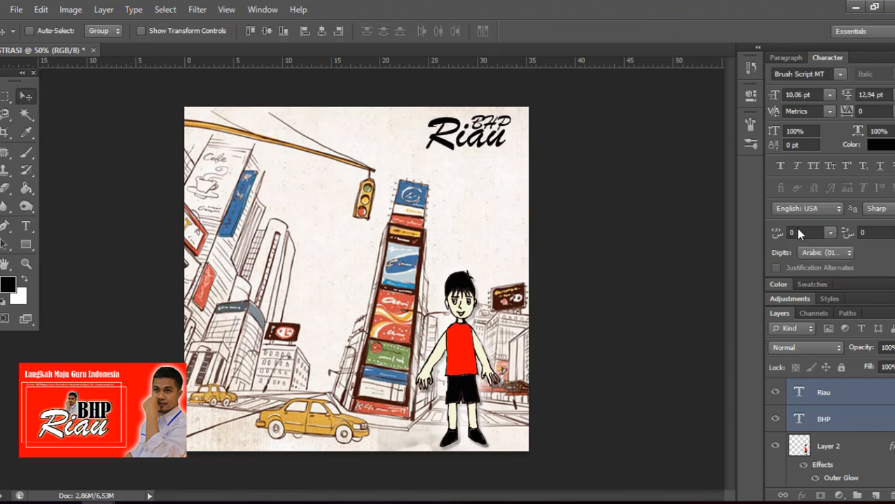
# Step: Lower the opacity of the "BHP" and "Riau" text layers to 49%
pyautogui.click(892, 347)
pyautogui.press('6')
pyautogui.press('2')
pyautogui.moveTo(880, 369); pyautogui.dragTo(872, 369)
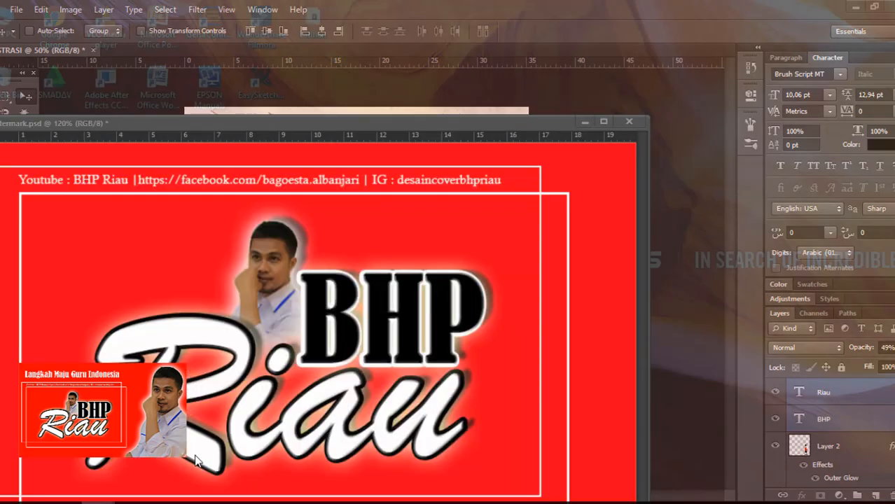
# Step: Copy the BHP Riau logo layers from the watermark document into the illustration and place them over the yellow taxi
pyautogui.click(196, 459)
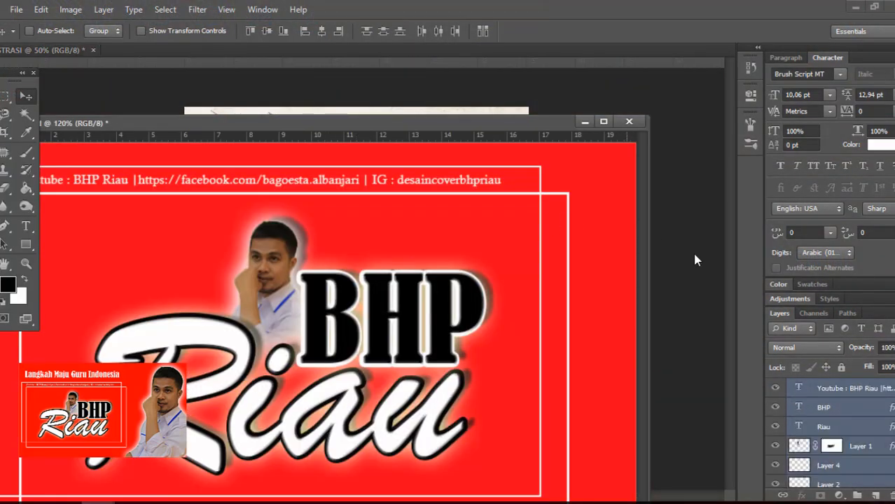
pyautogui.moveTo(421, 126); pyautogui.dragTo(375, 200)
pyautogui.moveTo(434, 164); pyautogui.dragTo(424, 166)
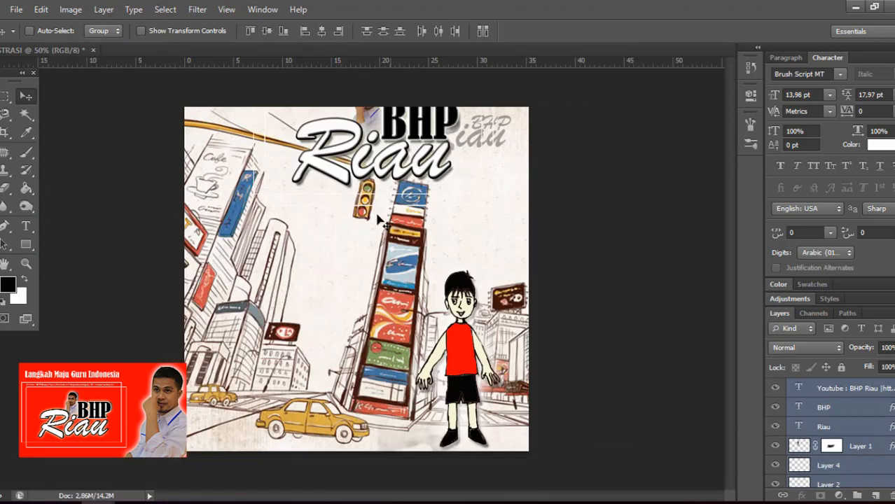
pyautogui.moveTo(367, 200); pyautogui.dragTo(306, 400)
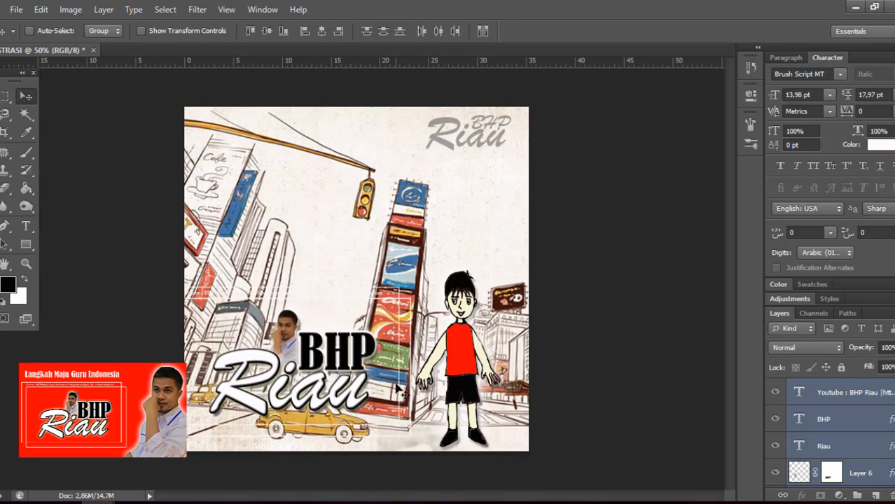
# Step: Scale the copied BHP Riau logo to about 57% and move it to the canvas's upper-left corner
pyautogui.hotkey('ctrl', 't')
pyautogui.moveTo(410, 290); pyautogui.dragTo(312, 367)
pyautogui.moveTo(260, 386); pyautogui.dragTo(237, 147)
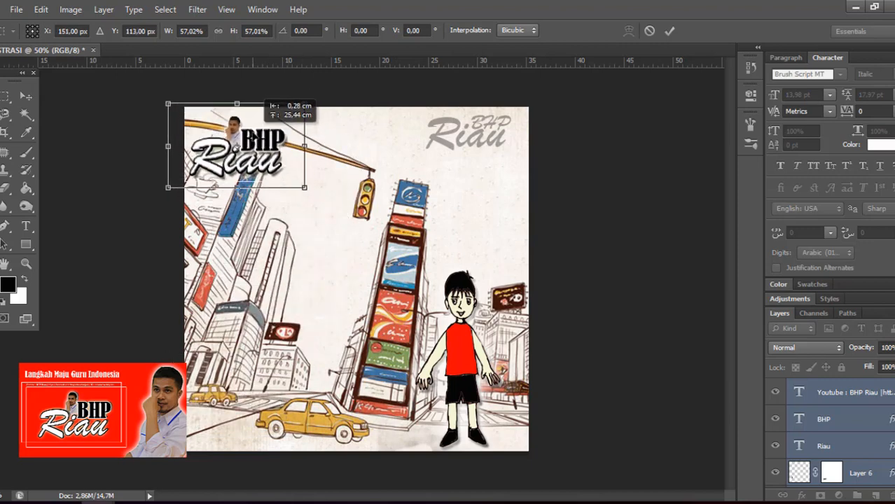
pyautogui.press('Return')
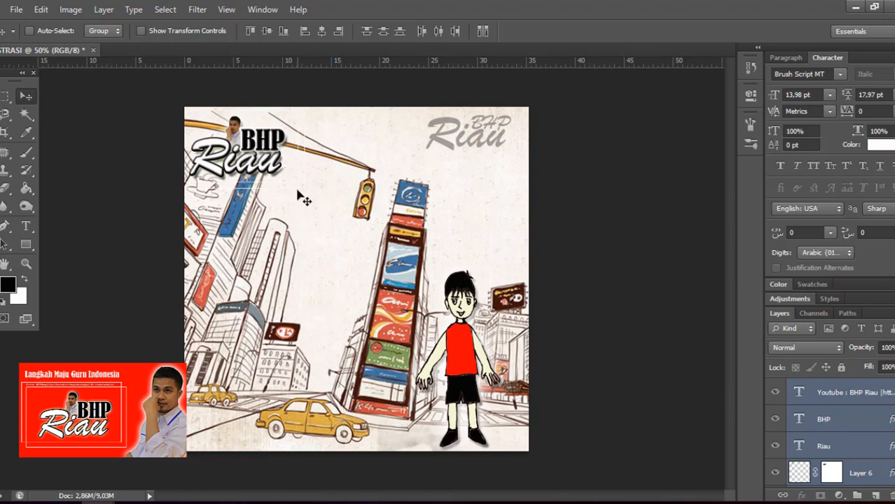
# Step: Nudge the BHP Riau logo slightly down and to the right within the canvas's upper-left corner
pyautogui.press('Down')
pyautogui.press('Down')
pyautogui.press('Down')
pyautogui.press('Down')
pyautogui.press('Down')
pyautogui.press('Right')
pyautogui.press('Right')
pyautogui.press('Right')
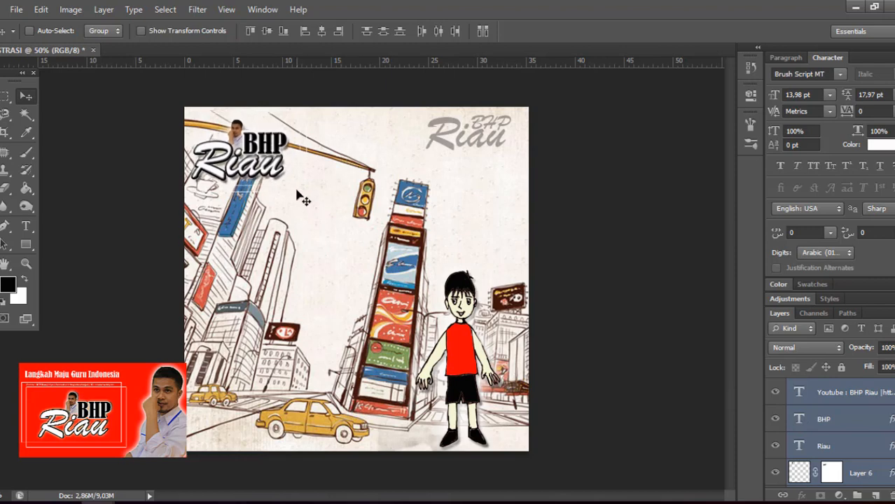
pyautogui.press('Up')
pyautogui.press('Up')
pyautogui.press('Up')
pyautogui.press('Up')
pyautogui.press('Right')
pyautogui.press('Right')
pyautogui.press('Right')
pyautogui.press('Right')
pyautogui.press('Right')
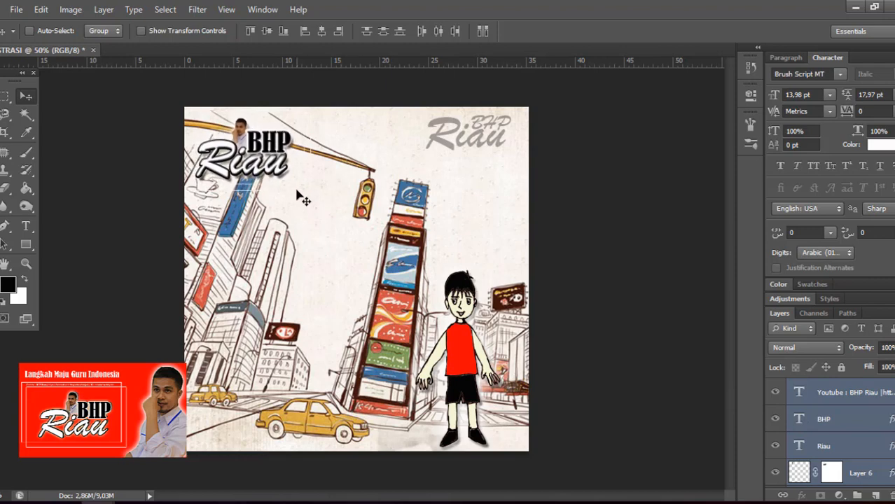
pyautogui.press('Down')
pyautogui.press('Down')
pyautogui.press('Down')
pyautogui.press('Down')
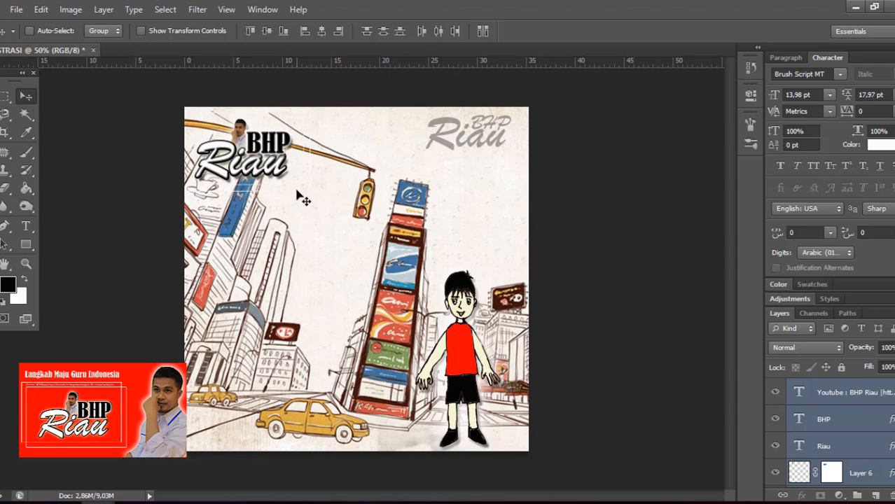
# Step: Save the layered document as ILUSTRASI BHP.psd in the subfolder of Pictures > NARASI IGI that holds BHP.psd
pyautogui.click(15, 9)
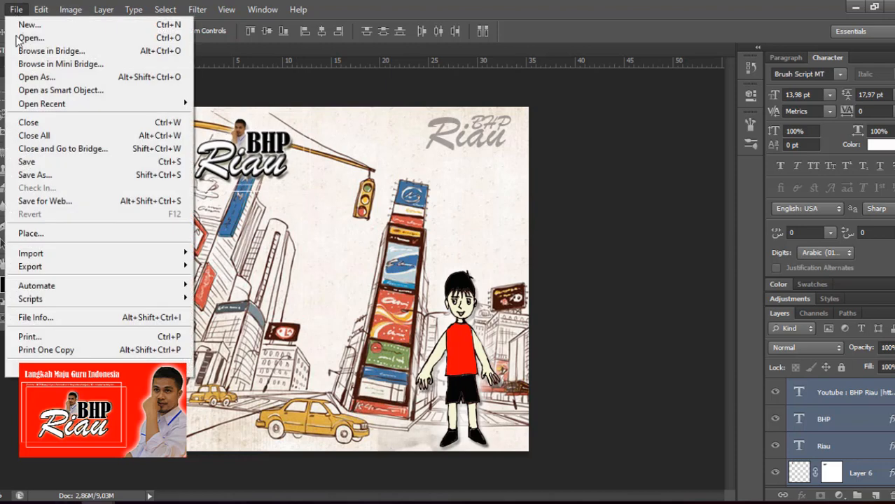
pyautogui.click(26, 162)
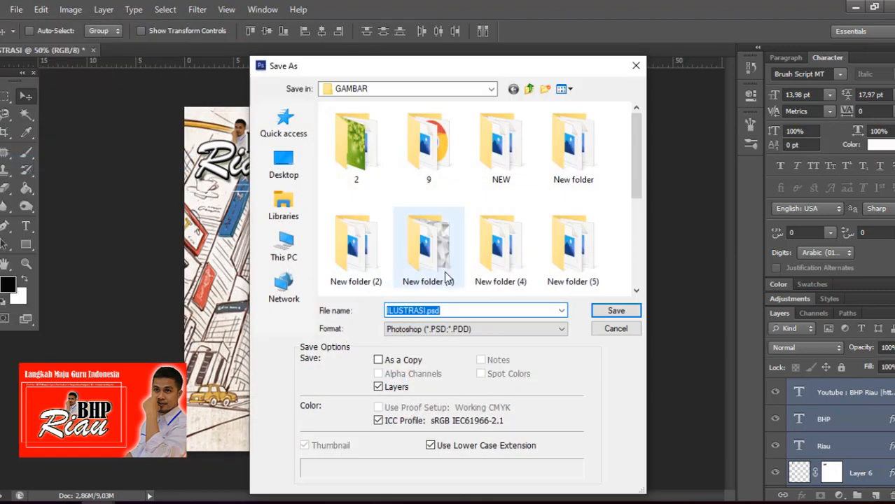
pyautogui.click(468, 89)
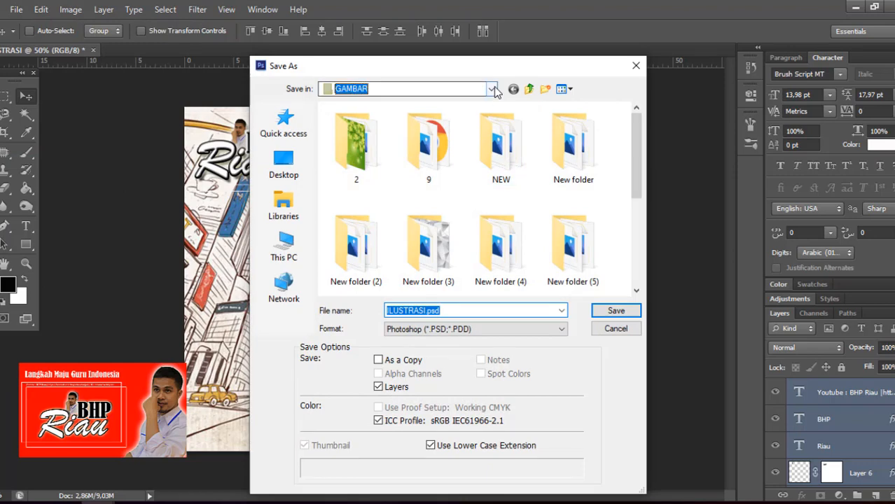
pyautogui.click(359, 268)
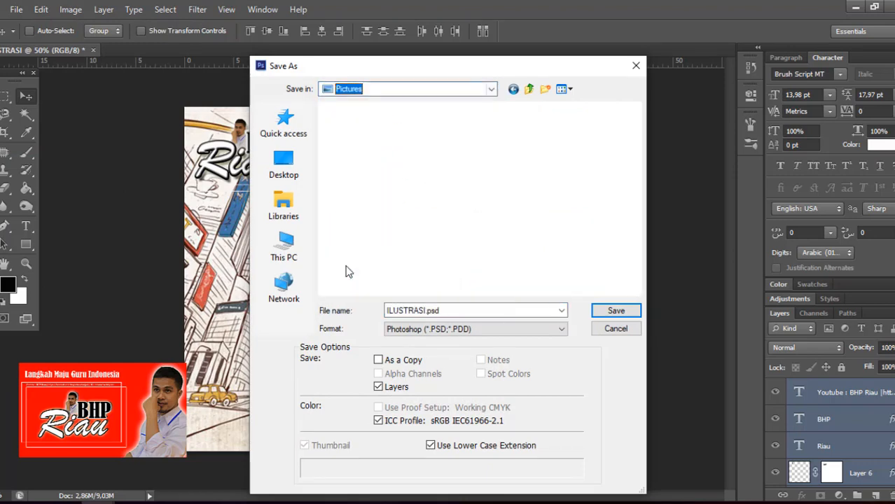
pyautogui.click(419, 236)
pyautogui.scroll(-5, 420, 231)
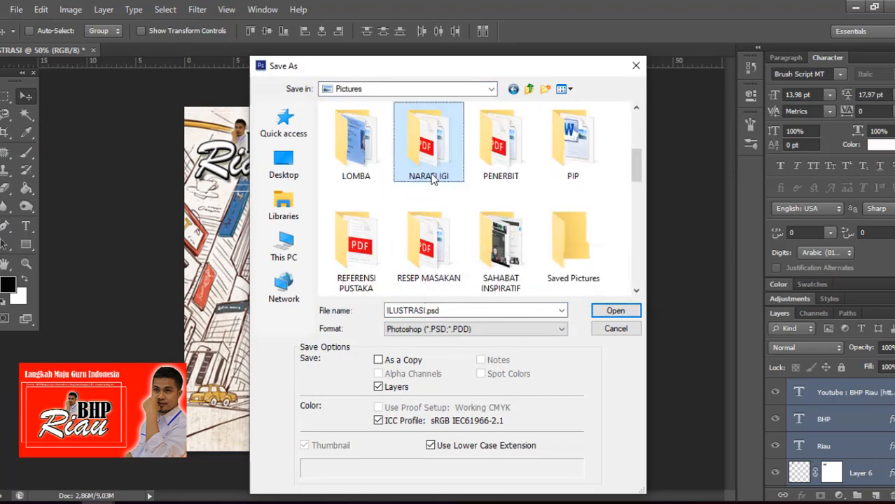
pyautogui.doubleClick(432, 148)
pyautogui.doubleClick(386, 137)
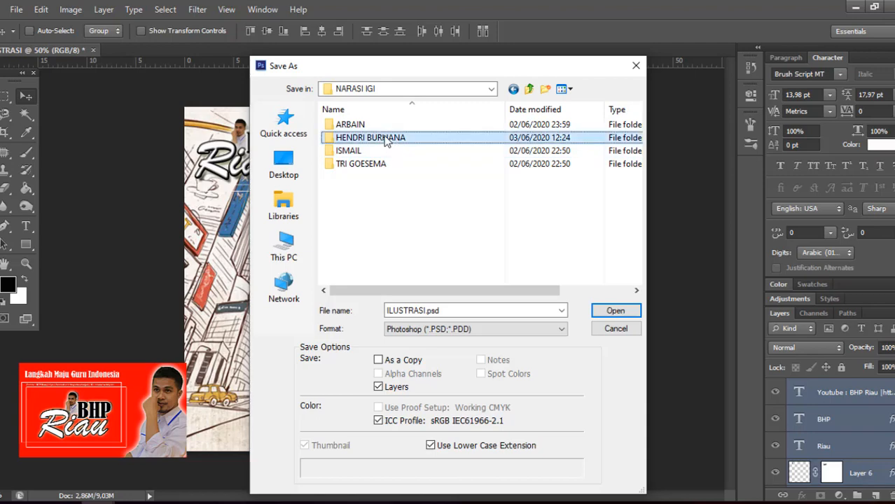
pyautogui.click(447, 312)
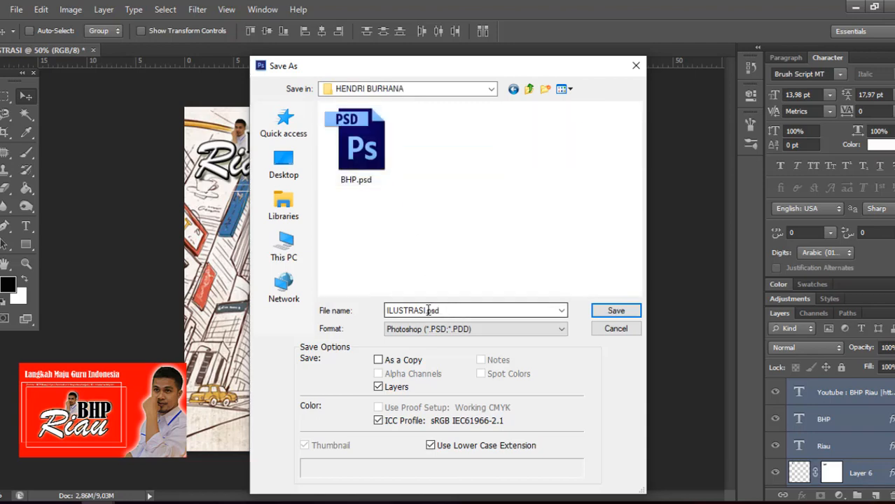
pyautogui.doubleClick(428, 311)
pyautogui.click(441, 311)
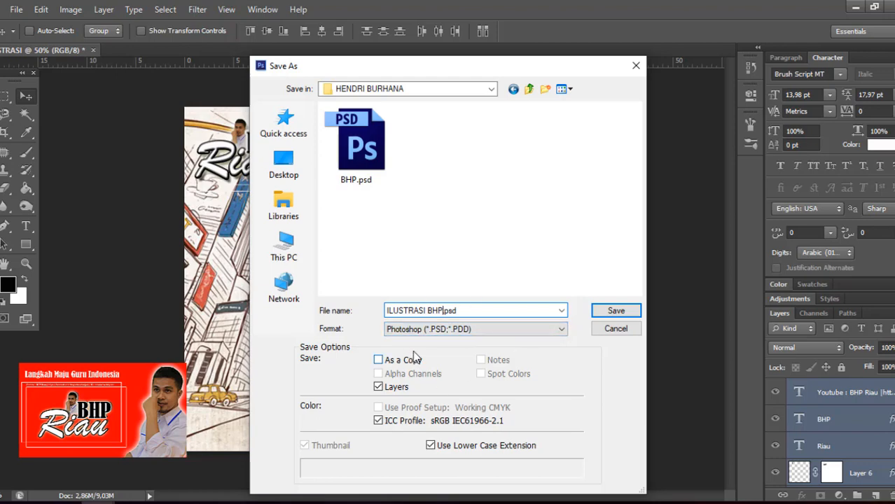
pyautogui.click(613, 312)
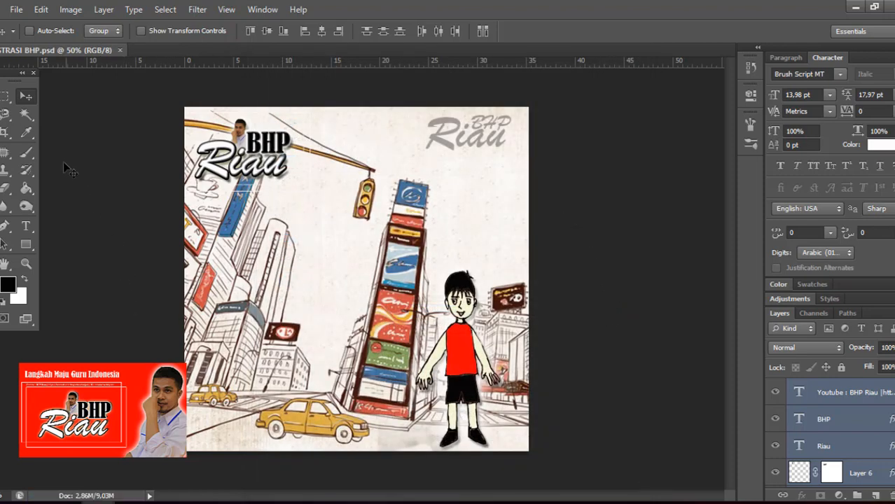
# Step: Save a JPEG copy named ILUSTRASI BHP.jpg in the same folder at Maximum quality 12 with the Progressive format option
pyautogui.click(16, 10)
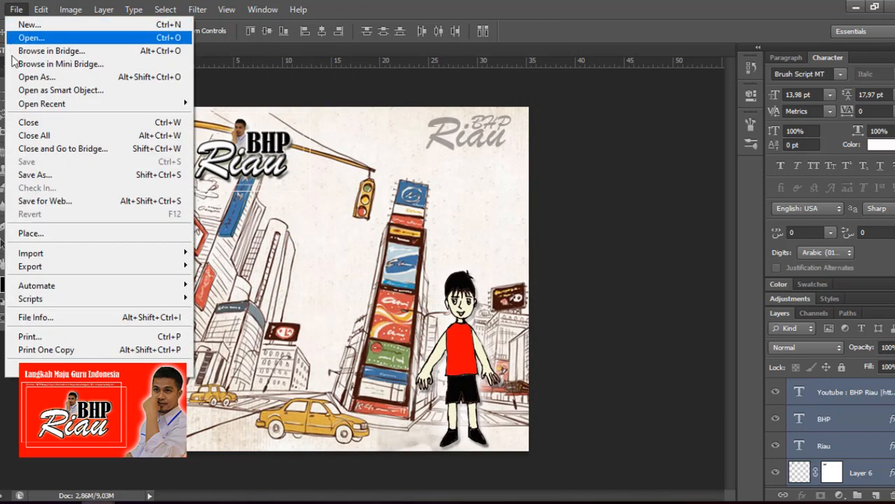
pyautogui.click(31, 175)
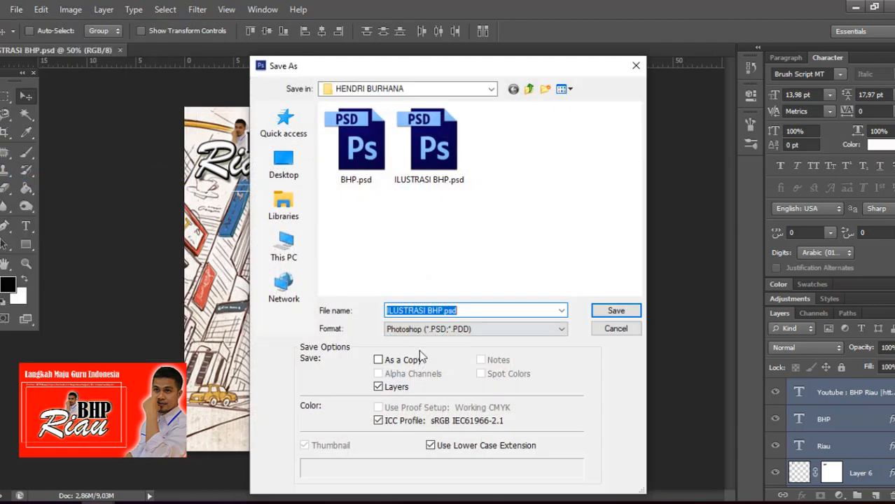
pyautogui.click(429, 329)
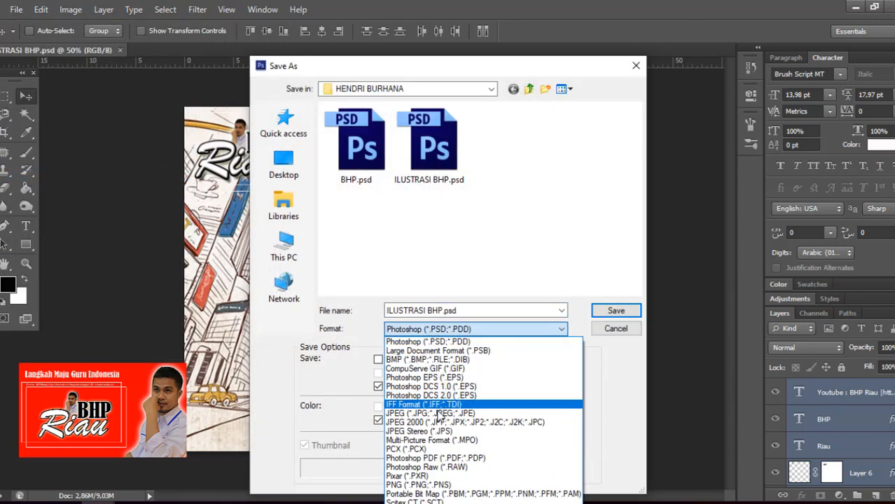
pyautogui.click(430, 413)
pyautogui.click(427, 310)
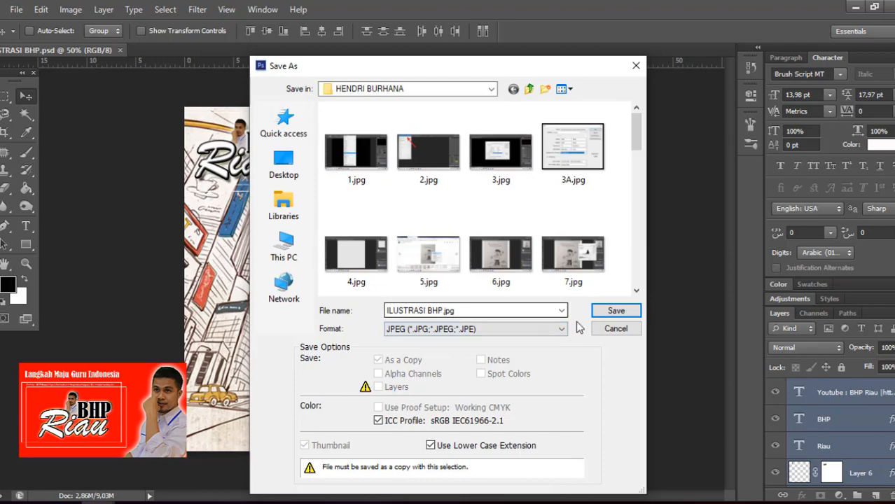
pyautogui.click(620, 310)
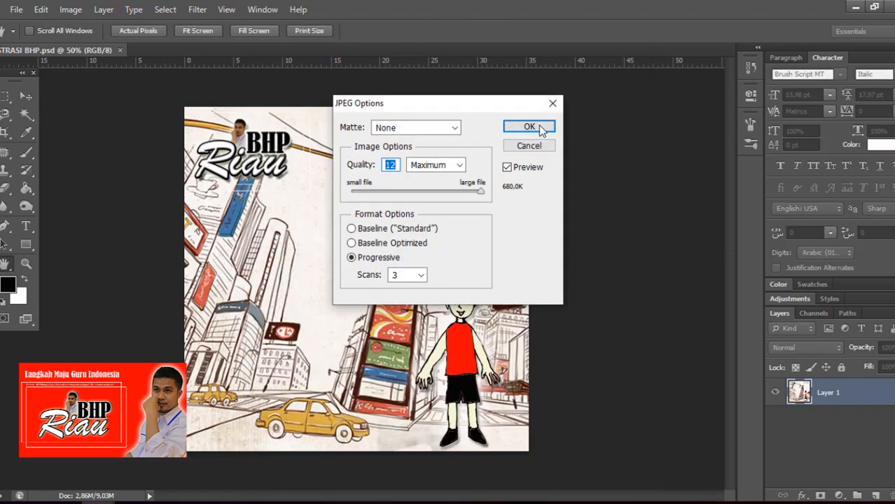
pyautogui.click(541, 129)
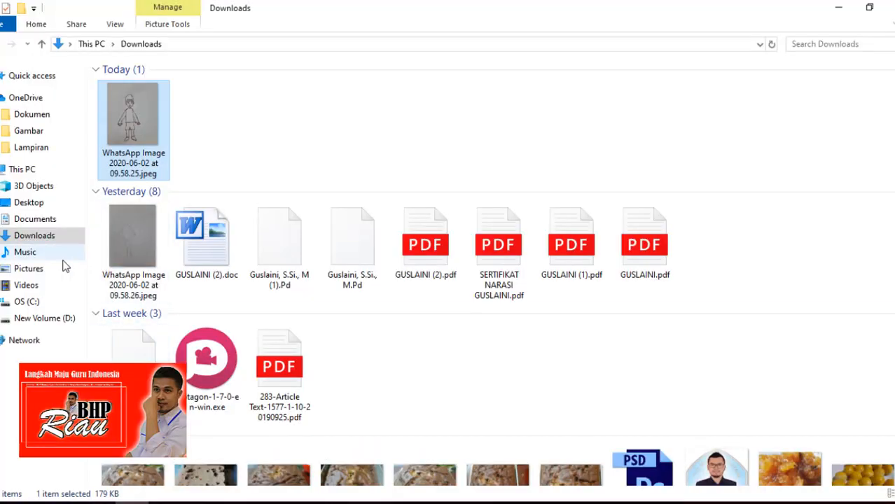
# Step: In File Explorer, find ILUSTRASI BHP.jpg in its subfolder of Pictures > NARASI IGI and open it in Photoshop
pyautogui.click(46, 273)
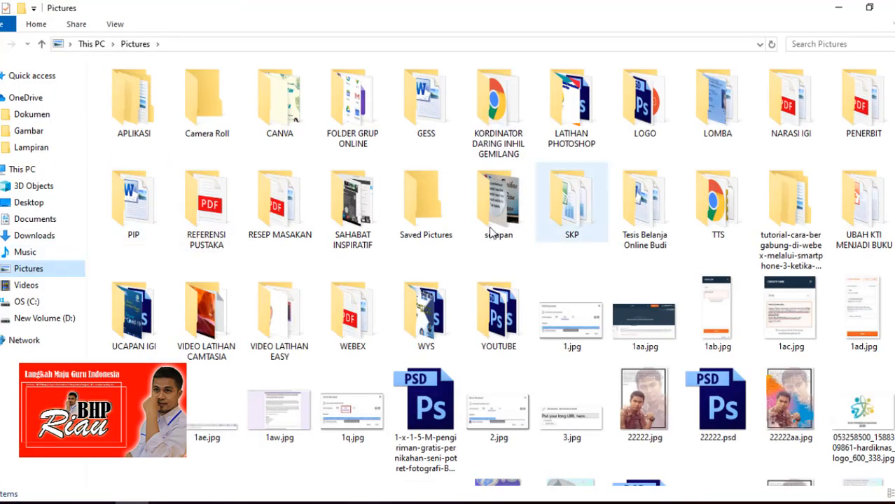
pyautogui.doubleClick(783, 120)
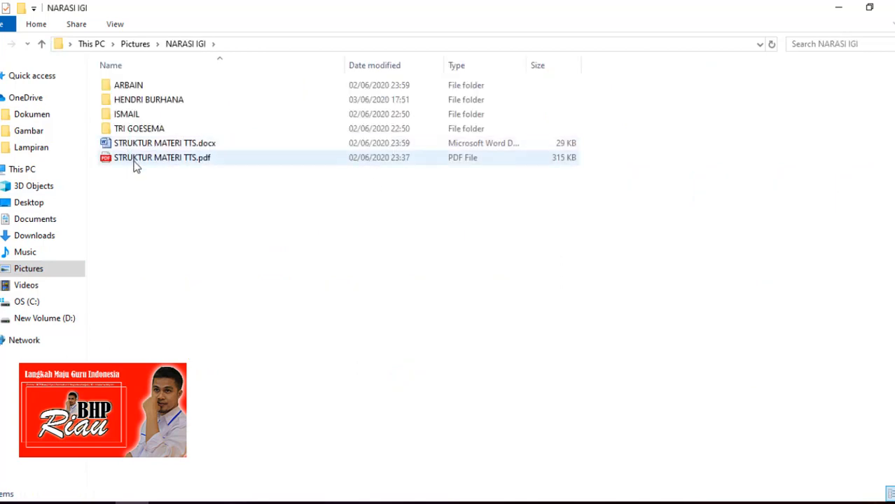
pyautogui.doubleClick(144, 103)
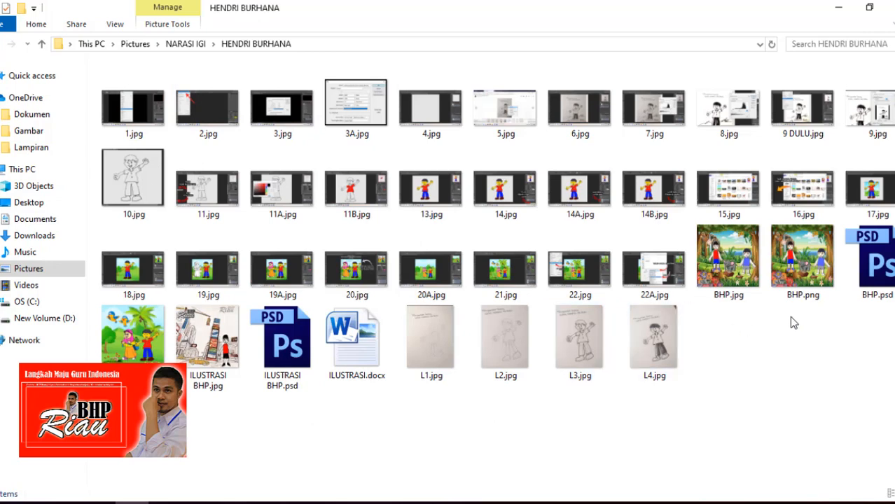
pyautogui.click(215, 358)
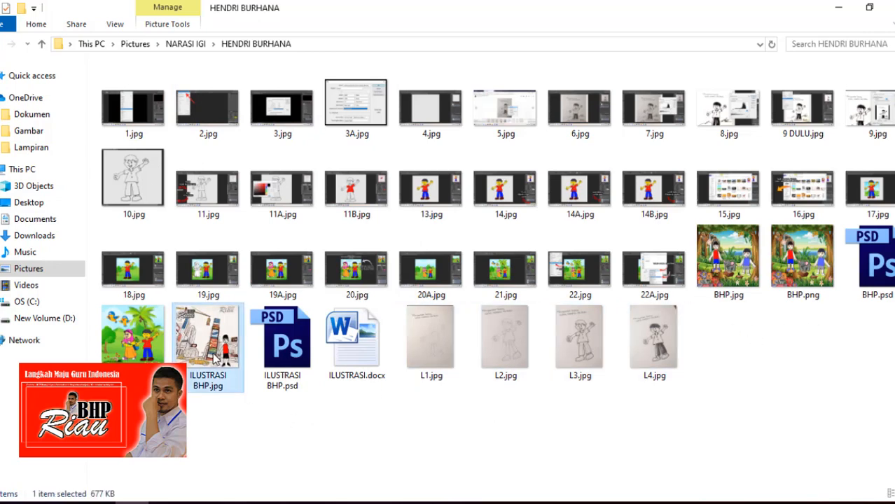
pyautogui.rightClick(215, 358)
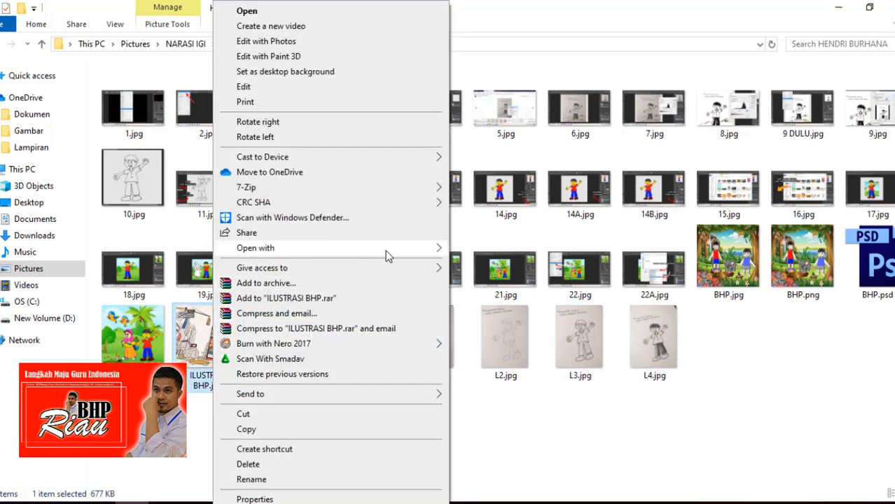
pyautogui.moveTo(415, 248)
pyautogui.click(469, 254)
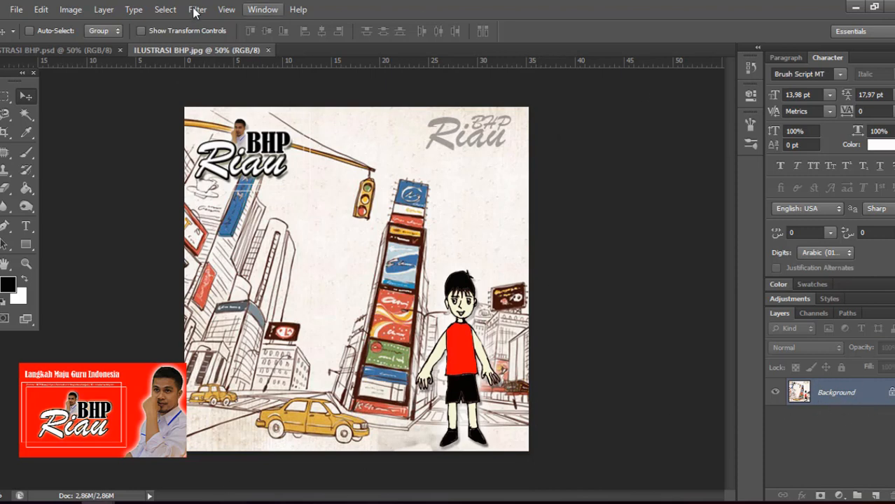
# Step: Return to the ILUSTRASI BHP.psd document and look through its layer stack
pyautogui.click(71, 47)
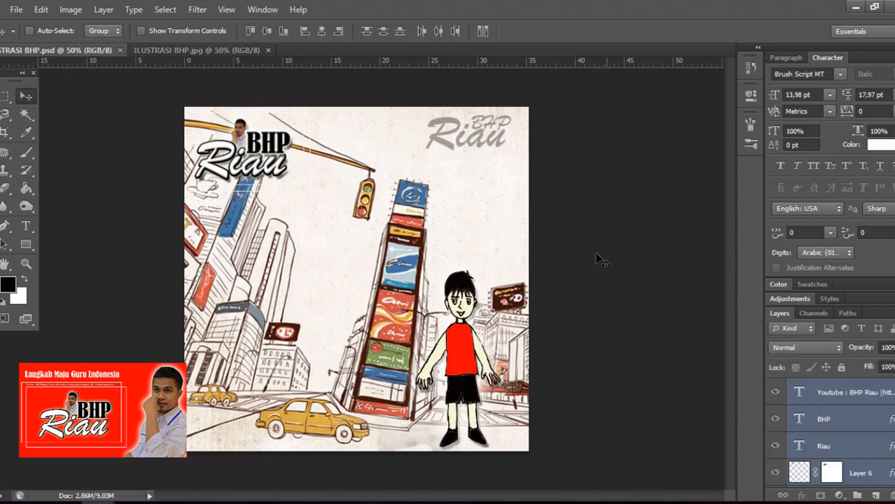
pyautogui.scroll(-5, 860, 445)
pyautogui.scroll(5, 860, 446)
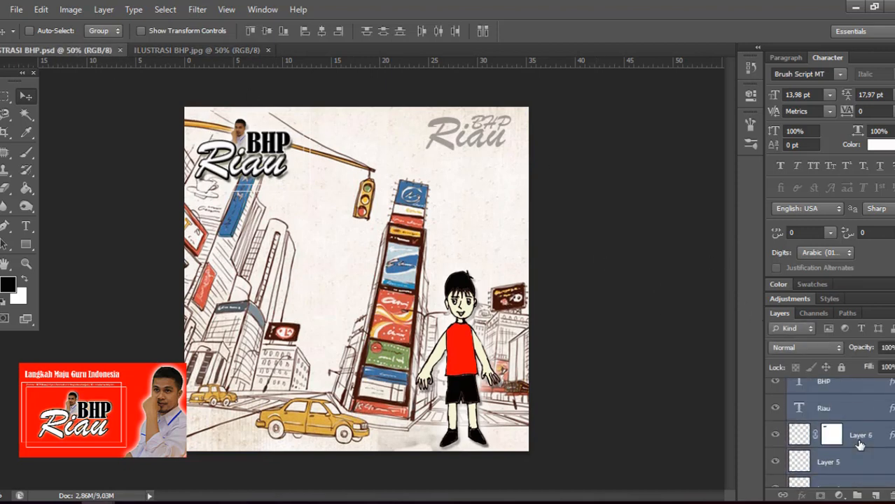
pyautogui.scroll(-3, 860, 446)
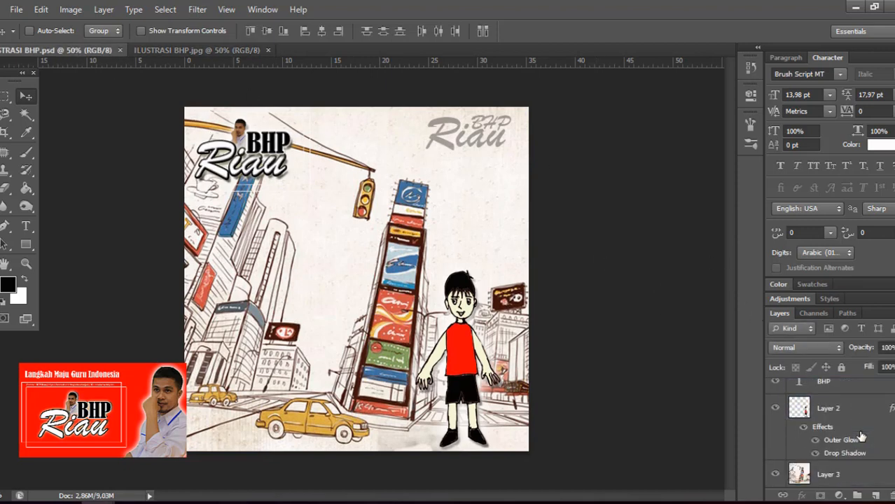
pyautogui.scroll(3, 859, 435)
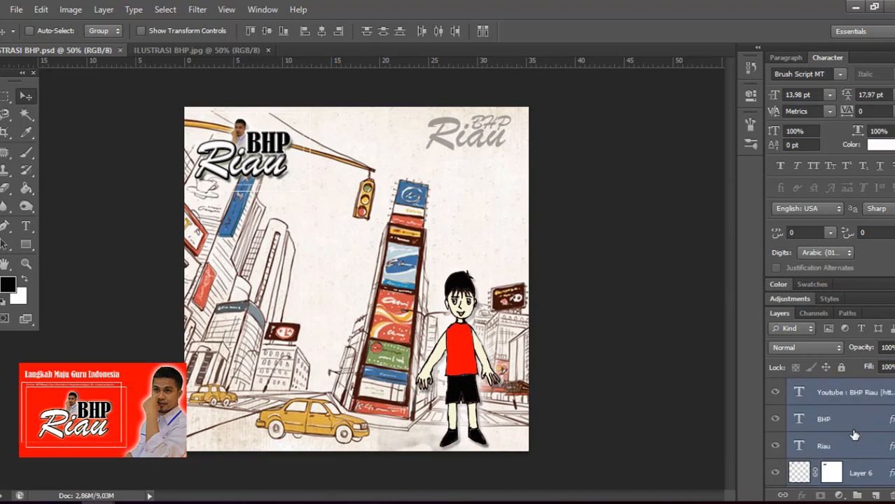
# Step: Hide the logo's "Youtube : BHP Riau", "BHP" and "Riau" text layers and make all three visible again
pyautogui.click(776, 394)
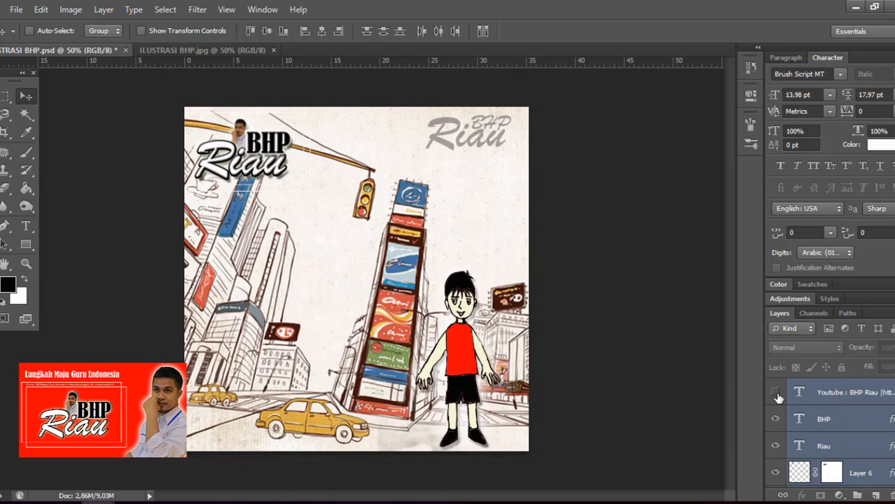
pyautogui.moveTo(775, 420); pyautogui.dragTo(776, 462)
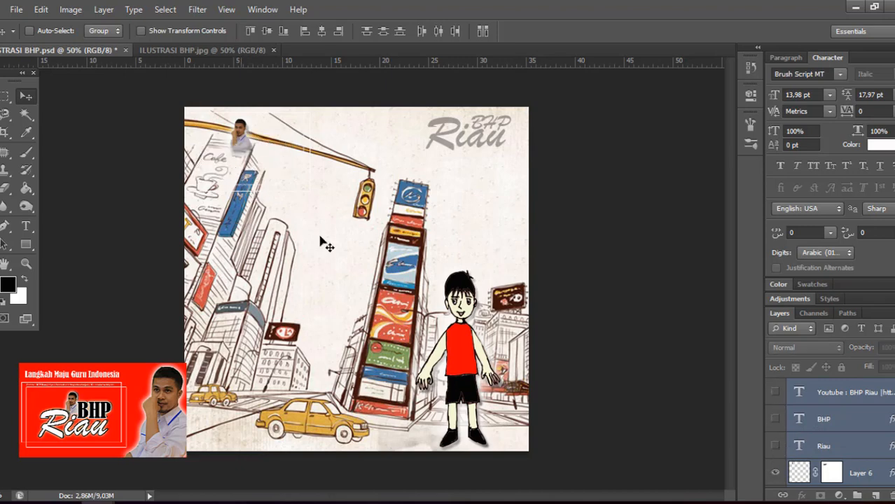
pyautogui.click(776, 446)
pyautogui.click(776, 446)
pyautogui.click(776, 446)
pyautogui.click(776, 447)
pyautogui.click(776, 447)
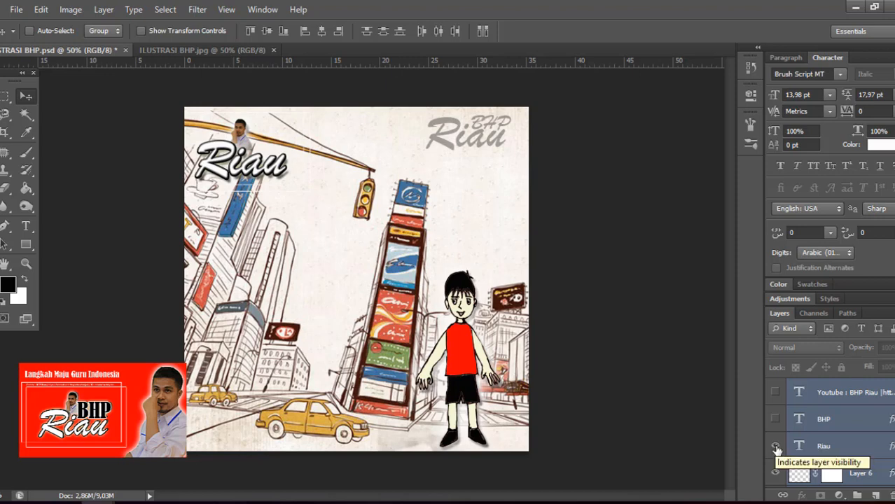
pyautogui.click(776, 447)
pyautogui.click(775, 445)
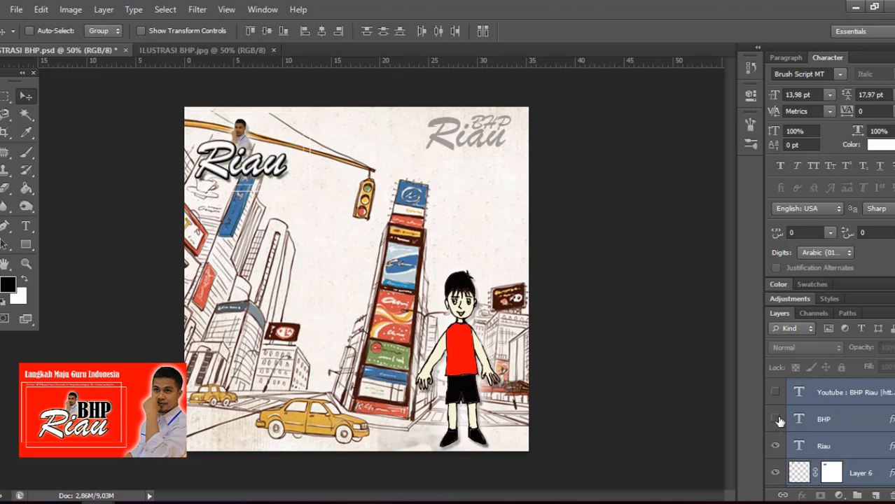
pyautogui.moveTo(779, 420); pyautogui.dragTo(774, 392)
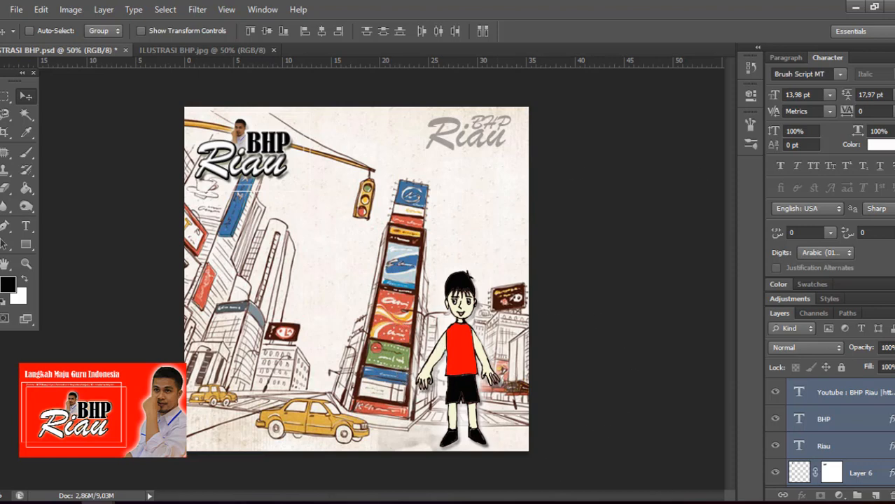
pyautogui.click(200, 502)
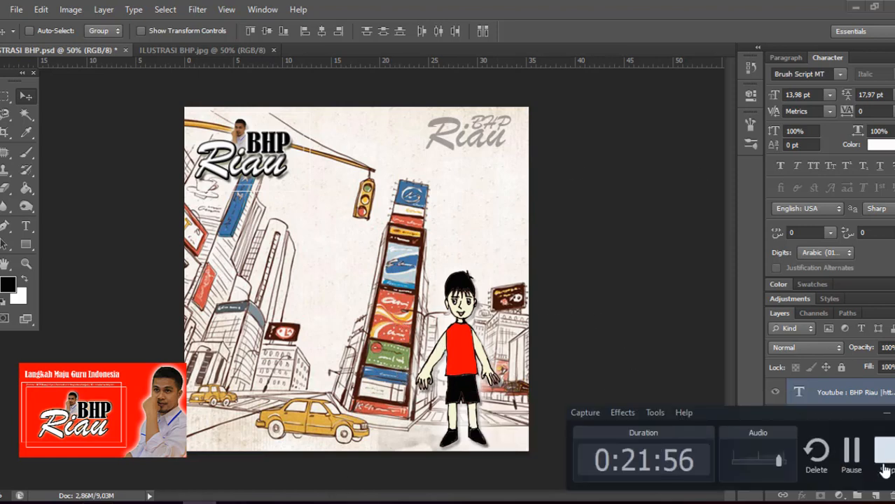